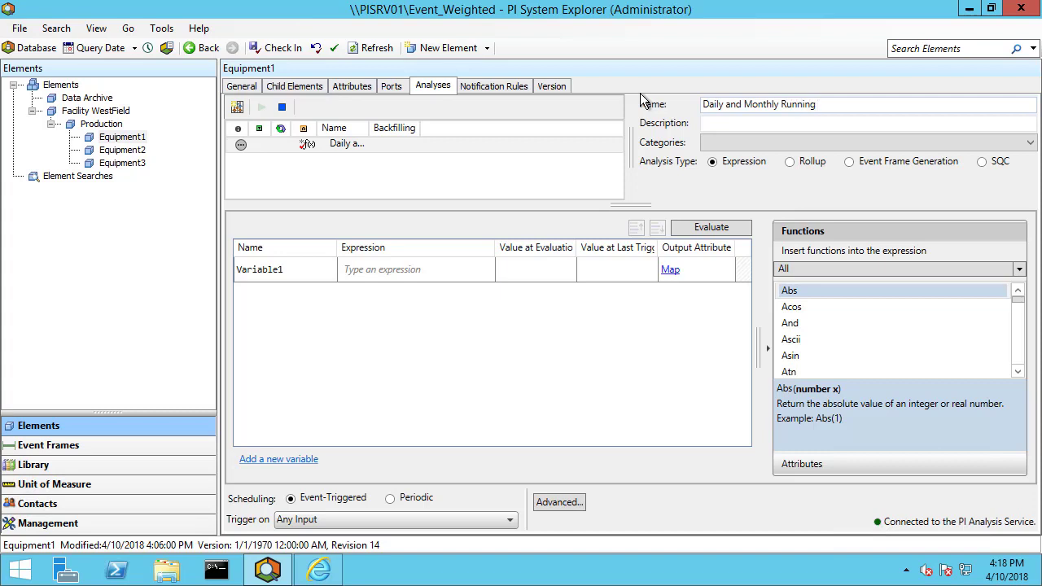
Step: Name the new expression analysis 'Daily and Monthly Running Total'
type("Total")
Step: Rename Variable1 to Production and set its expression to 'Widget Production'
left_click(276, 269)
left_click(289, 270)
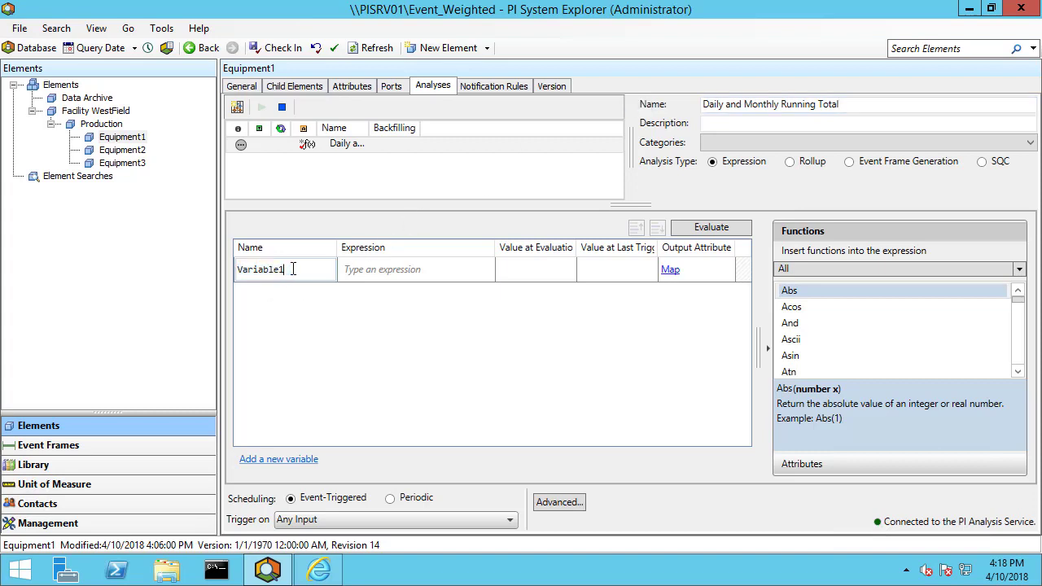
double_click(238, 269)
type("Production")
key("Return")
left_click(388, 269)
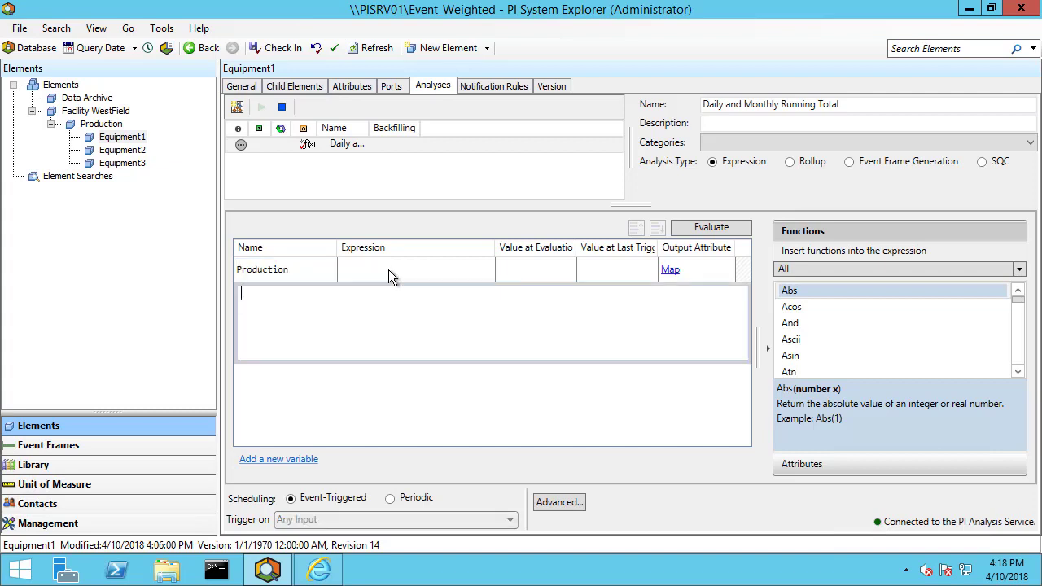
type("'Widg")
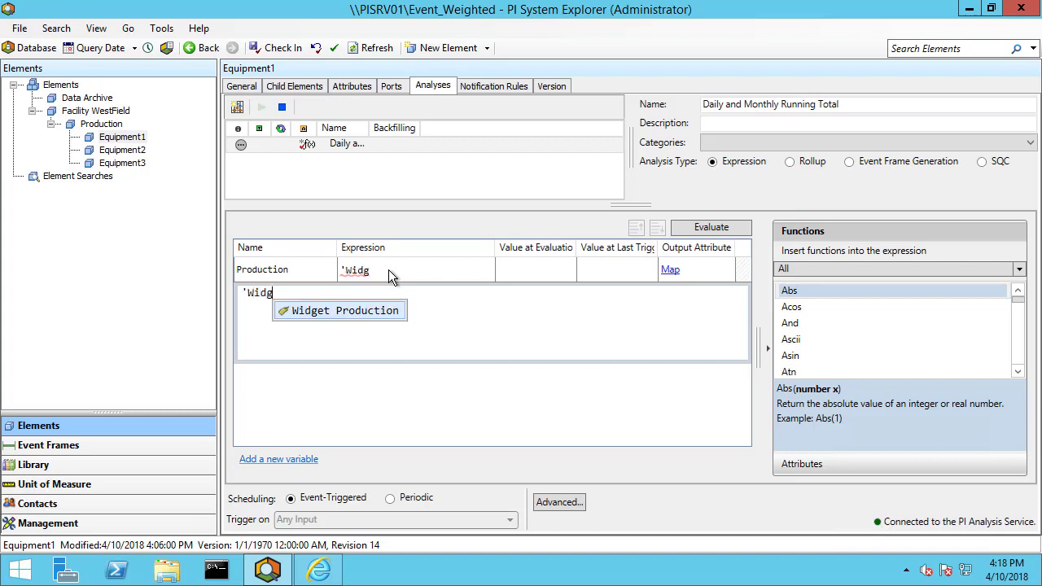
type("et Pro")
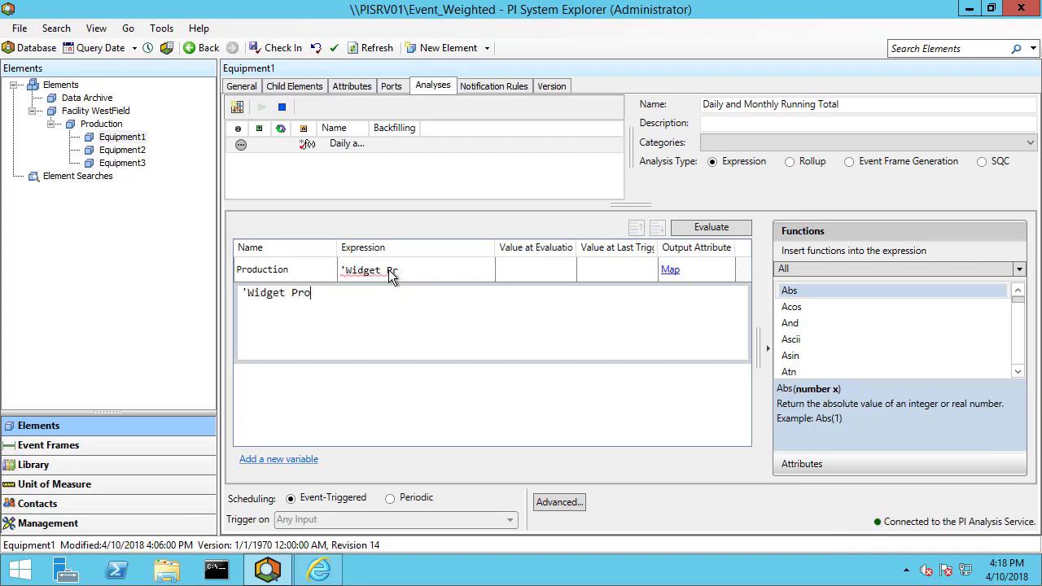
type("duction'")
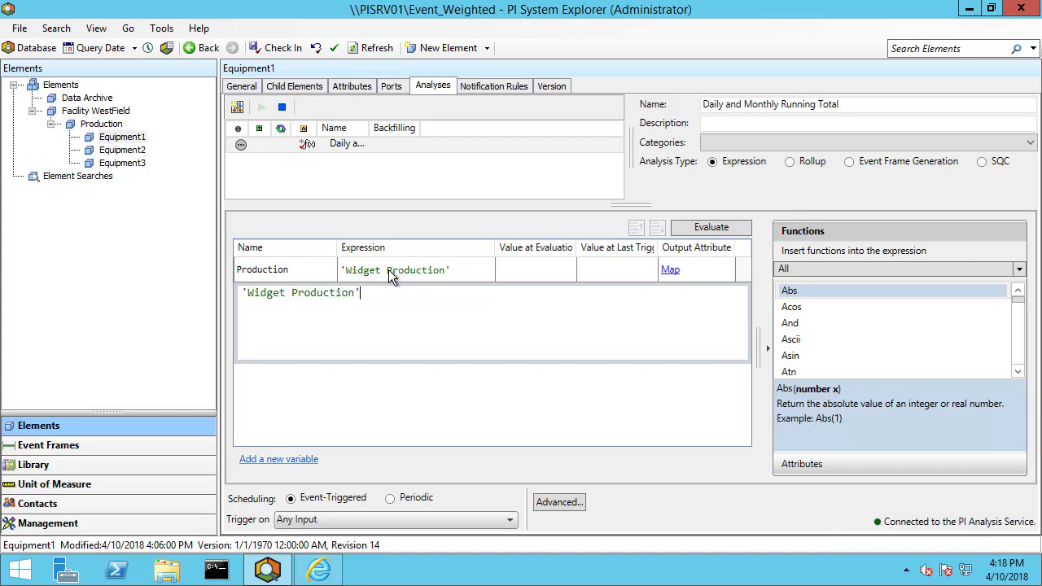
key("Return")
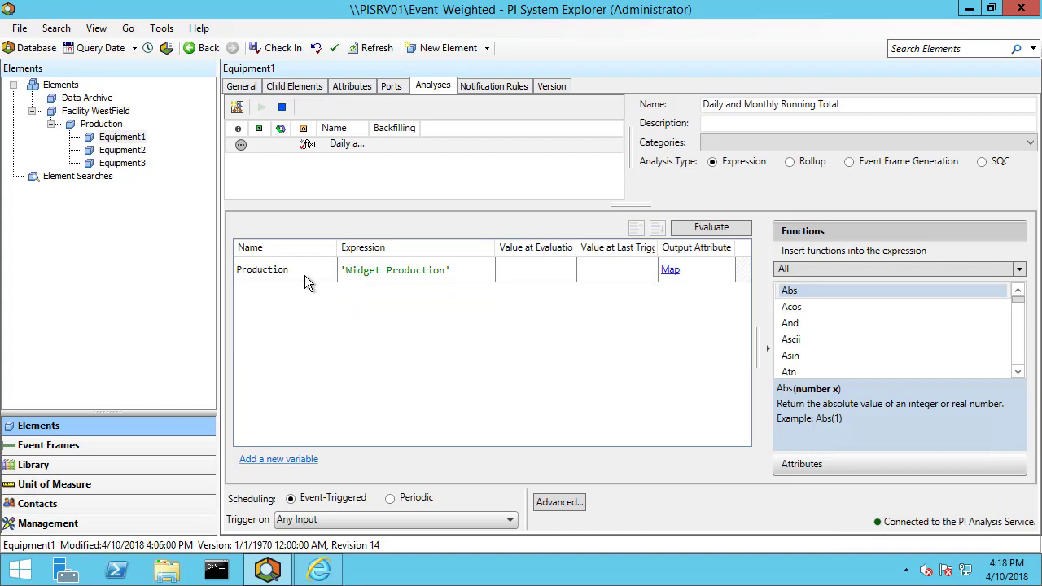
Step: Add variable DailyRunningTotal = TagMean(Production,'t','*')*EventCount(Production,'t','*') and evaluate it to 92
left_click(267, 460)
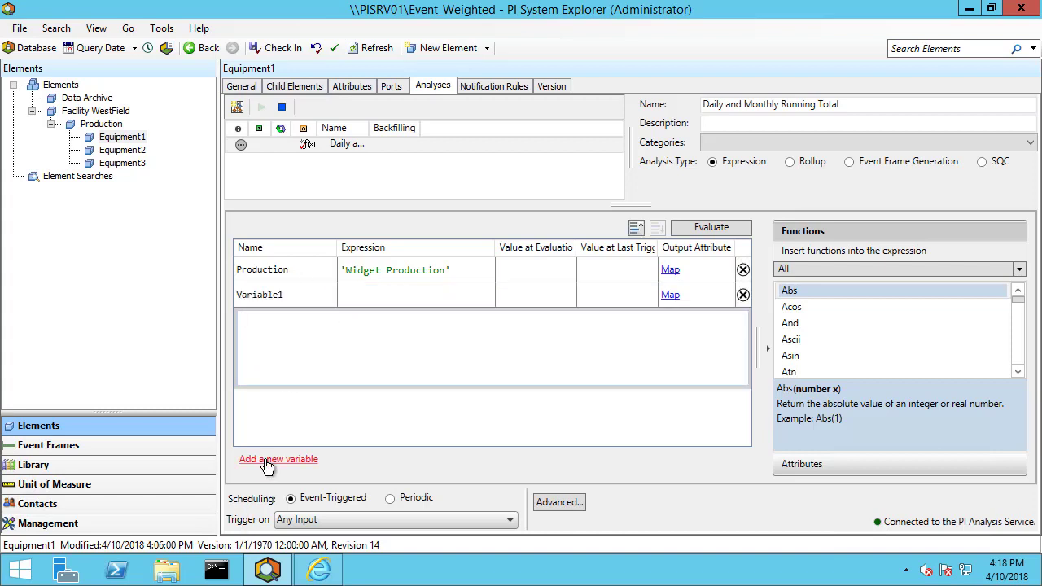
left_click(295, 292)
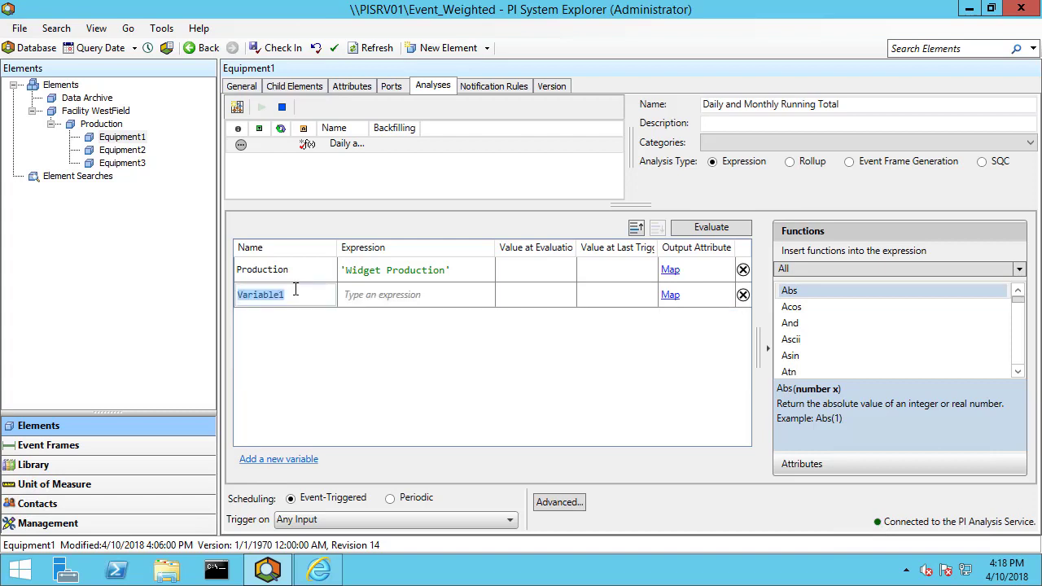
left_click(304, 300)
key("shift+Home")
type("Daily")
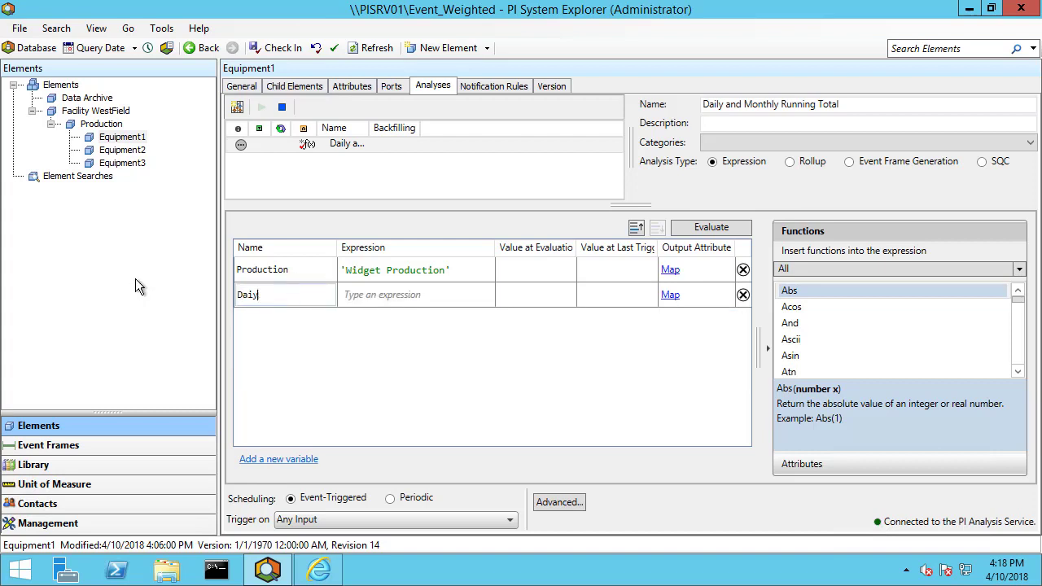
type("RunningTotal")
key("Return")
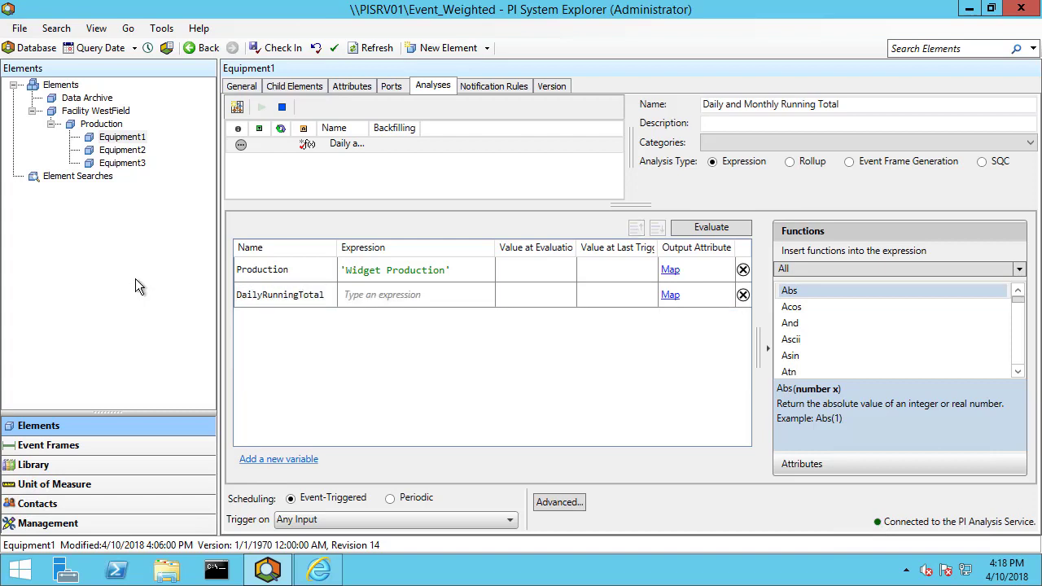
left_click(360, 294)
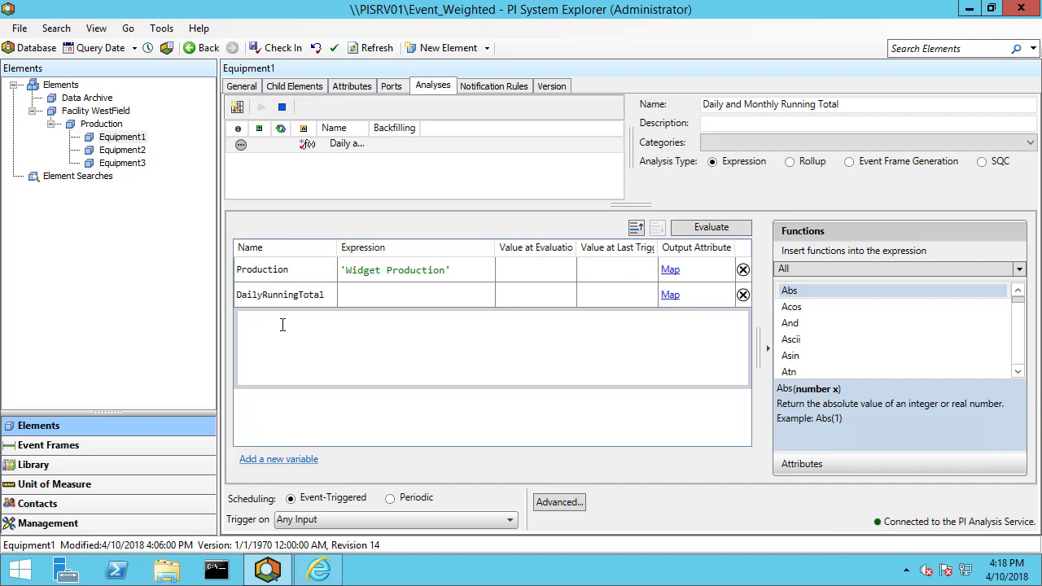
type("TagMean")
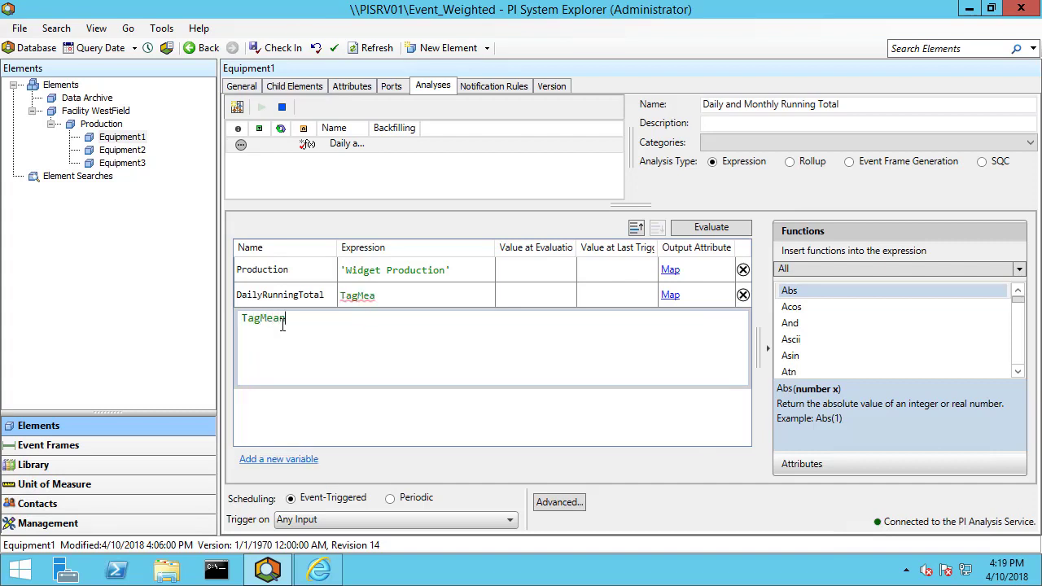
type("(")
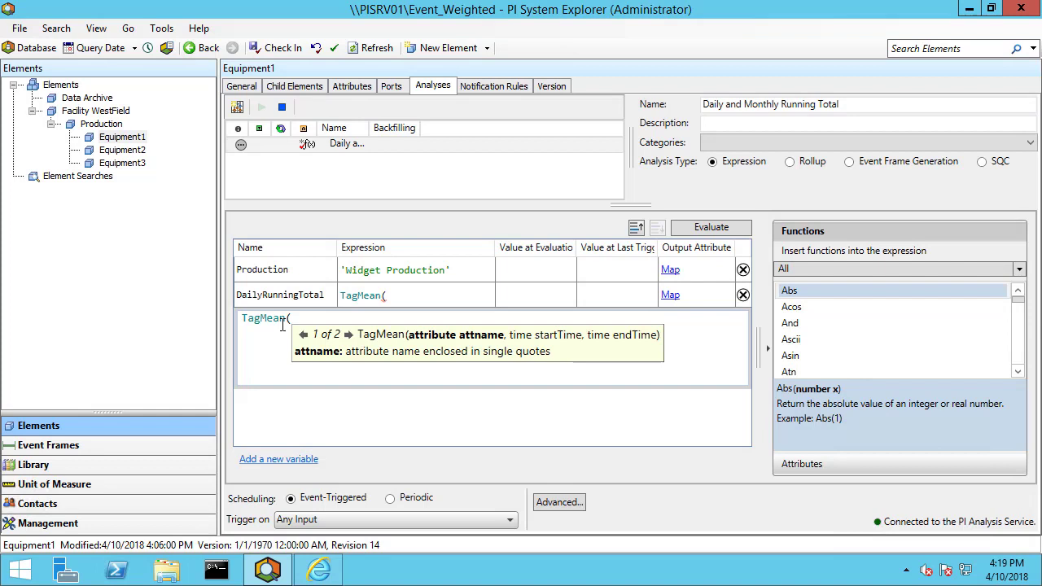
type("Produ")
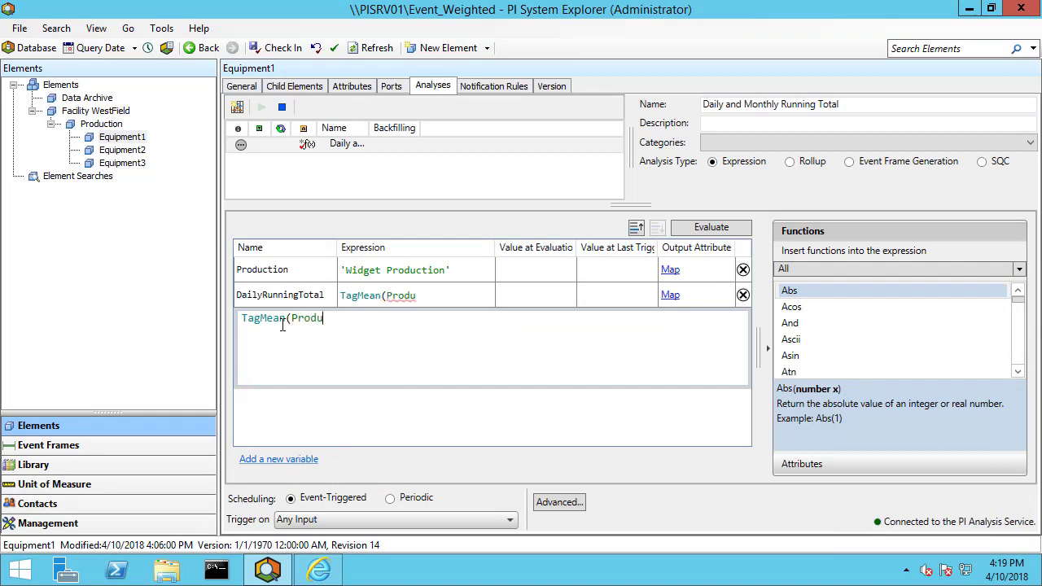
type("ction,")
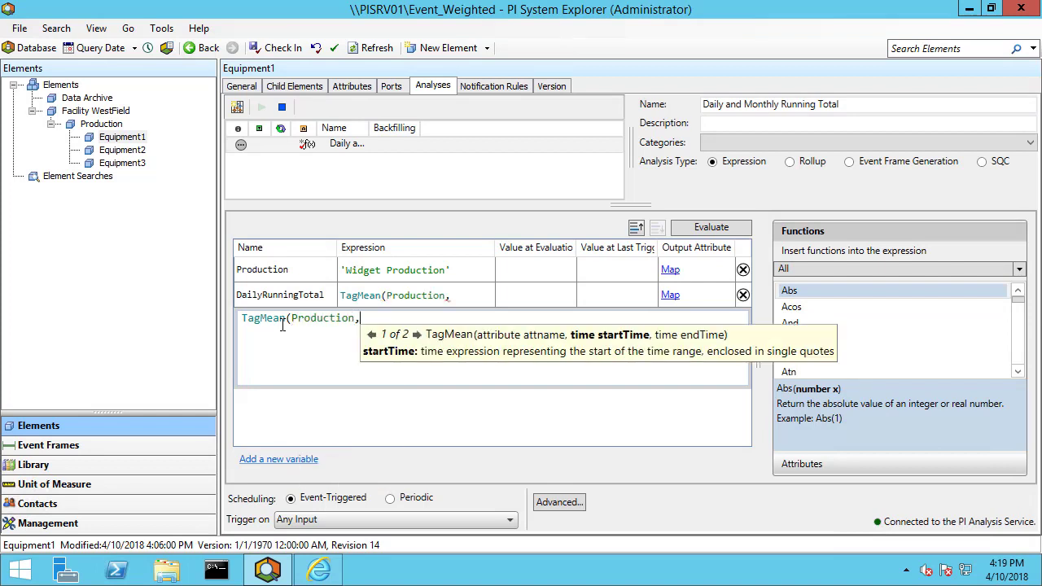
type("'t'")
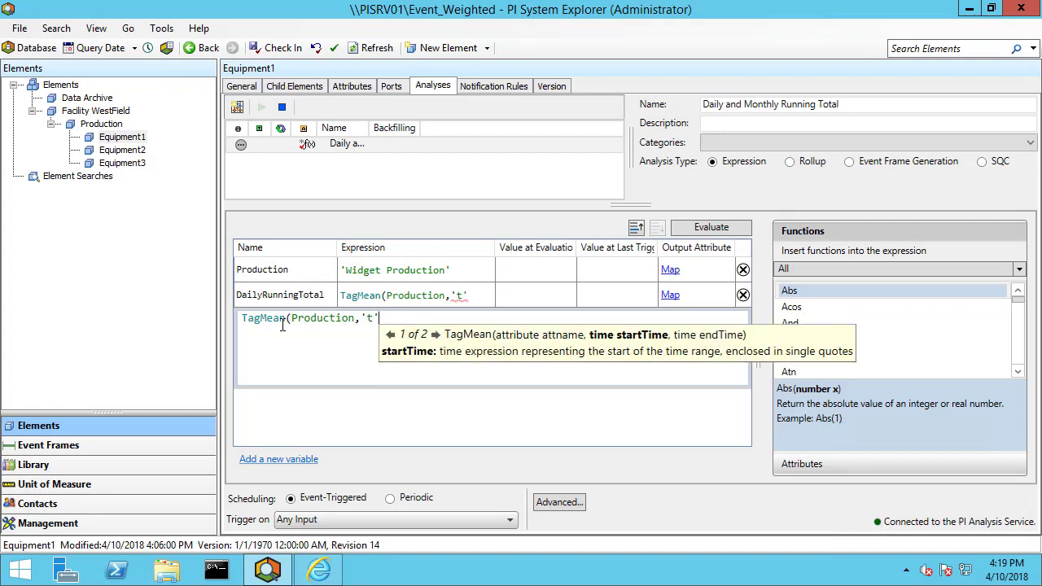
type(",'")
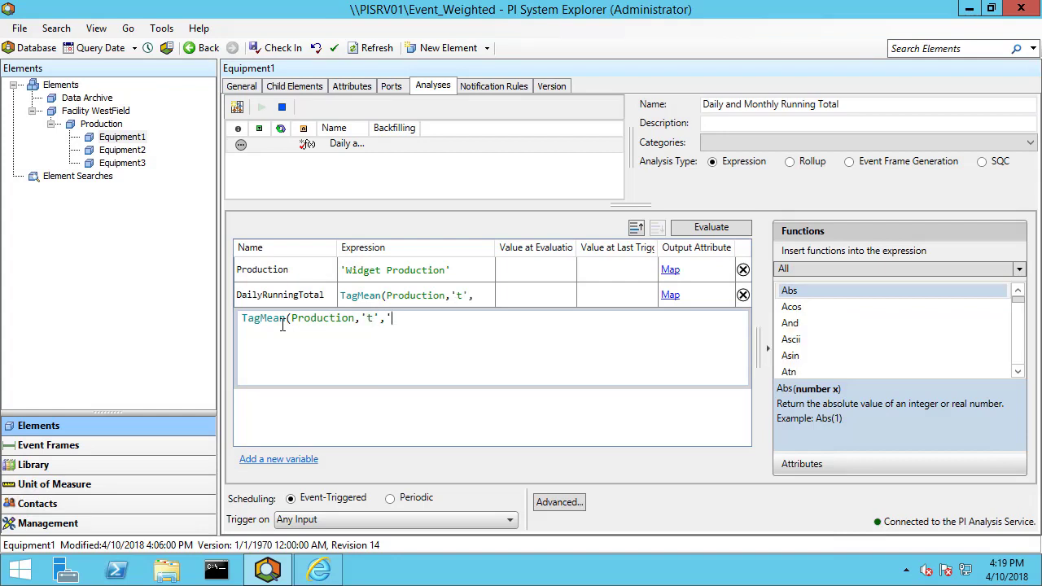
type("*'")
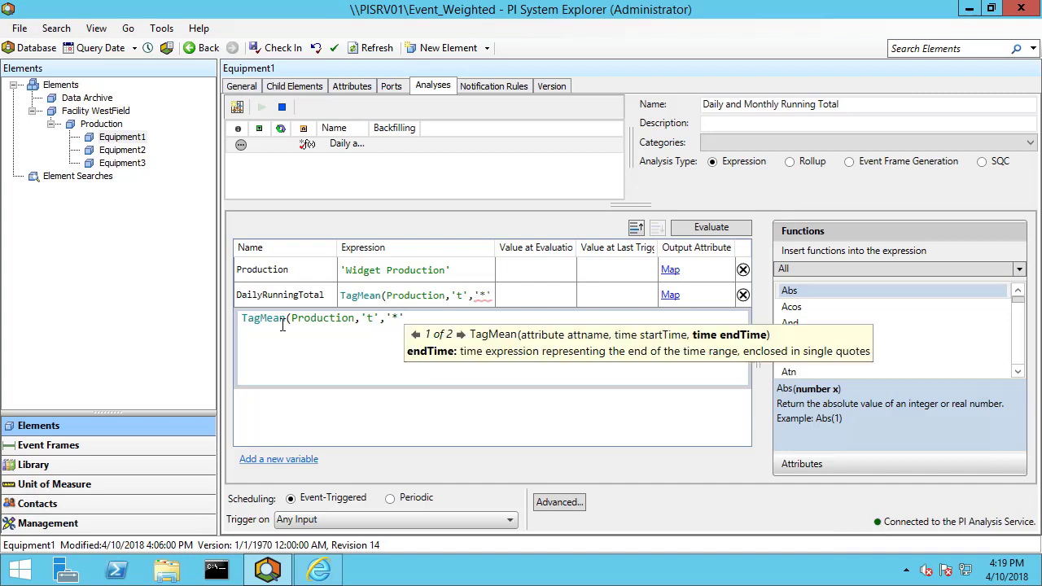
type(")*Ev")
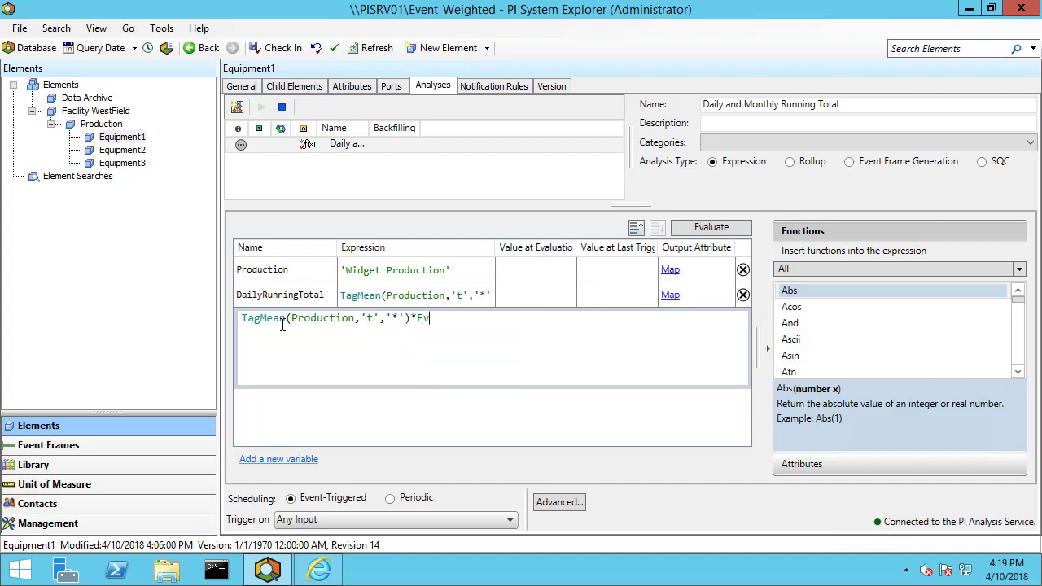
type("entCount(Production,'t','*'")
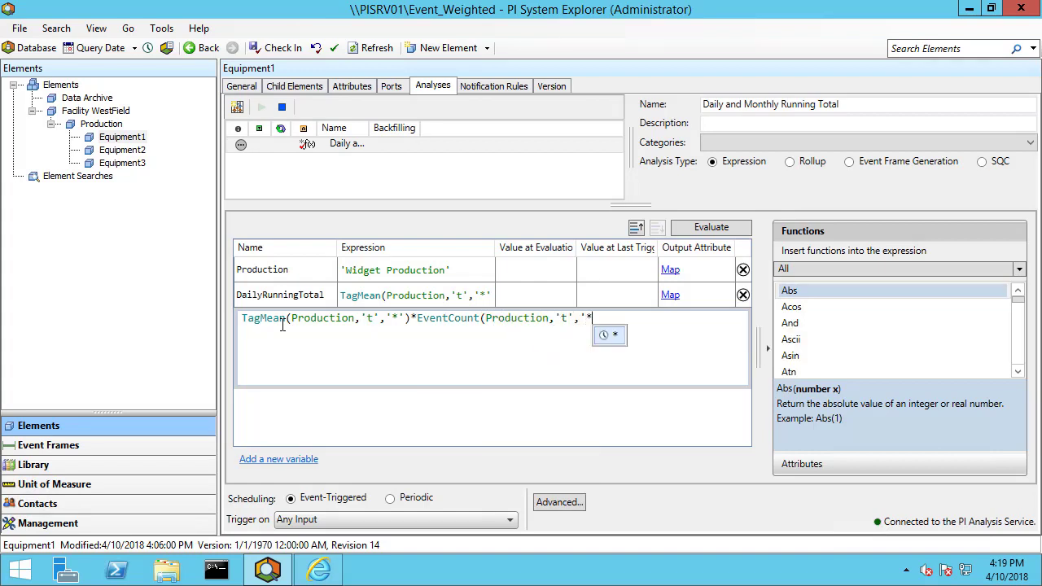
key("Return")
left_click(722, 229)
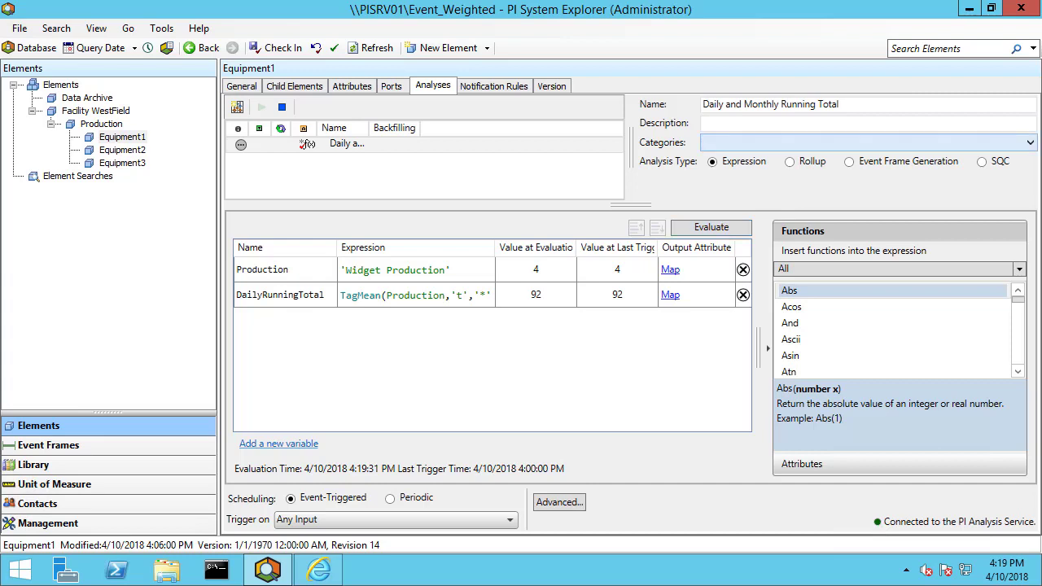
Step: Prefix the DailyRunningTotal expression with an IF('*'='t') THEN condition
left_click(443, 290)
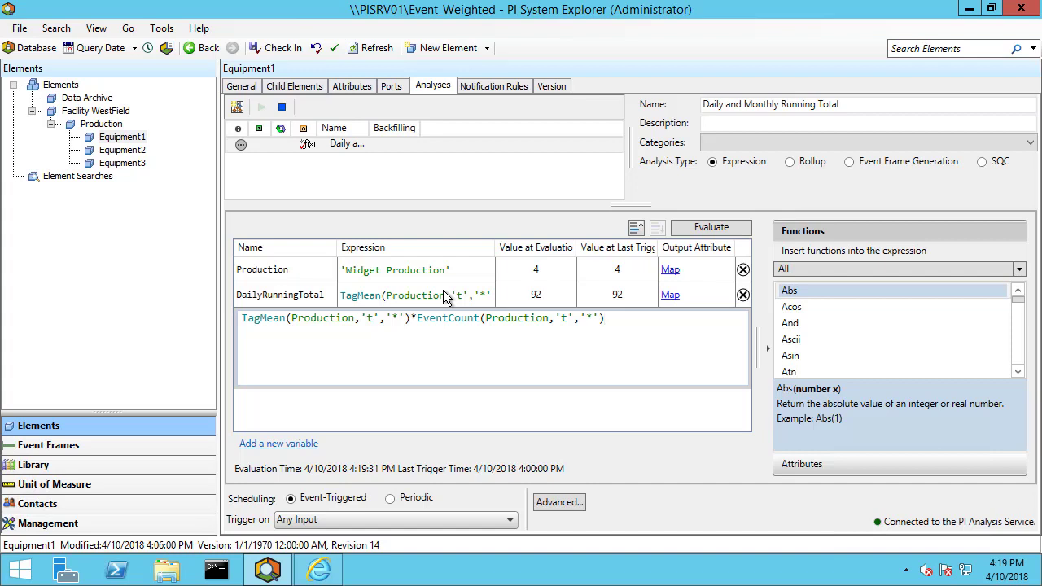
left_click(241, 318)
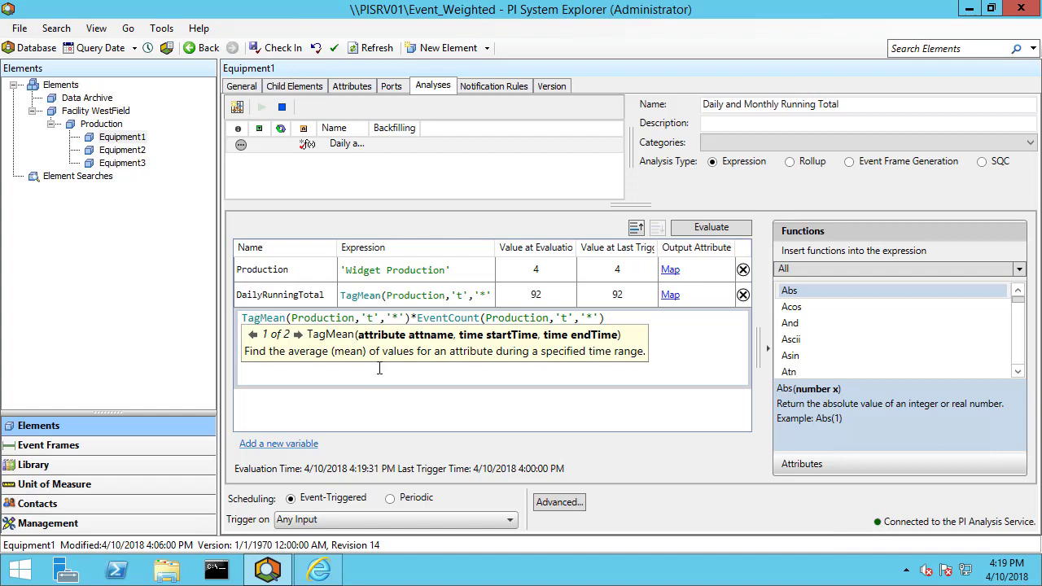
key("Return")
key("Return")
key("Return")
key("Return")
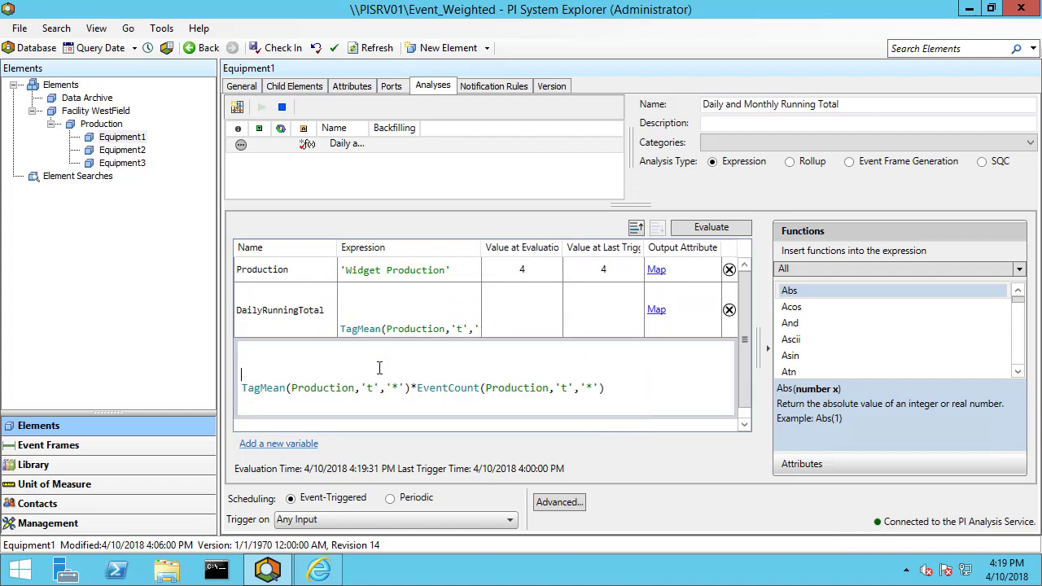
key("Up")
key("Up")
type("IF(")
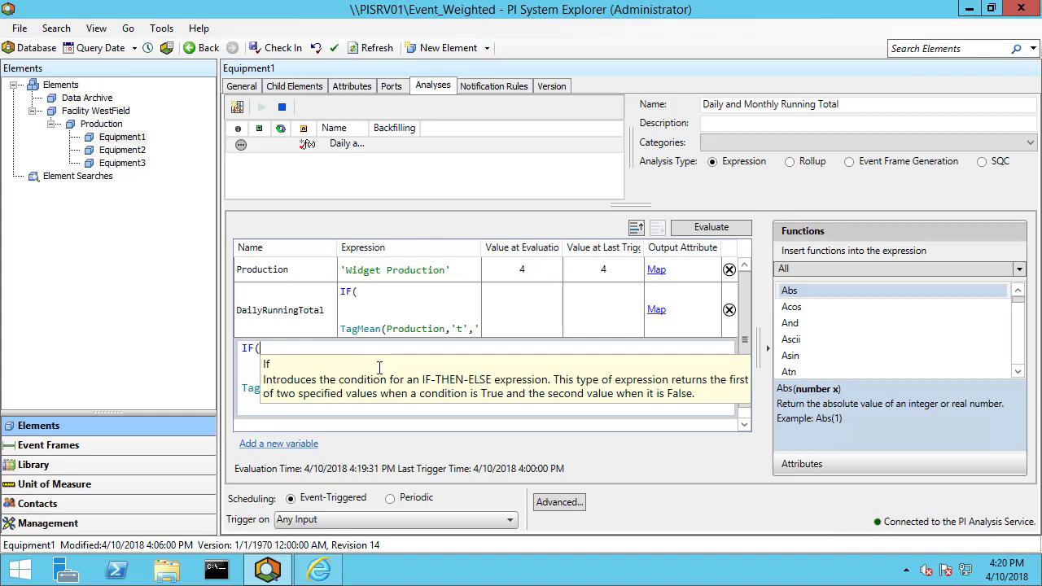
type("'*'")
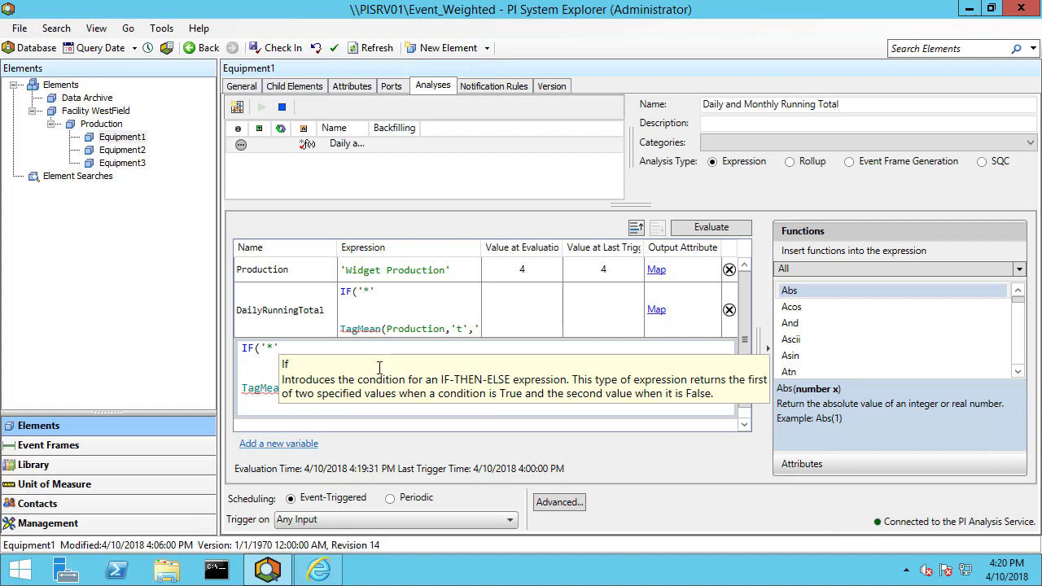
type("='t'")
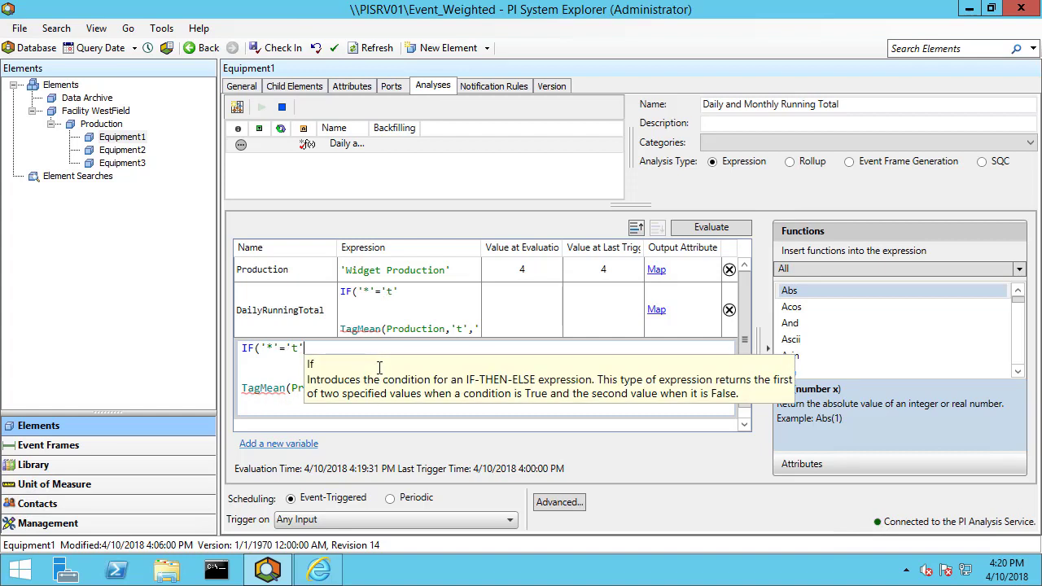
type(")")
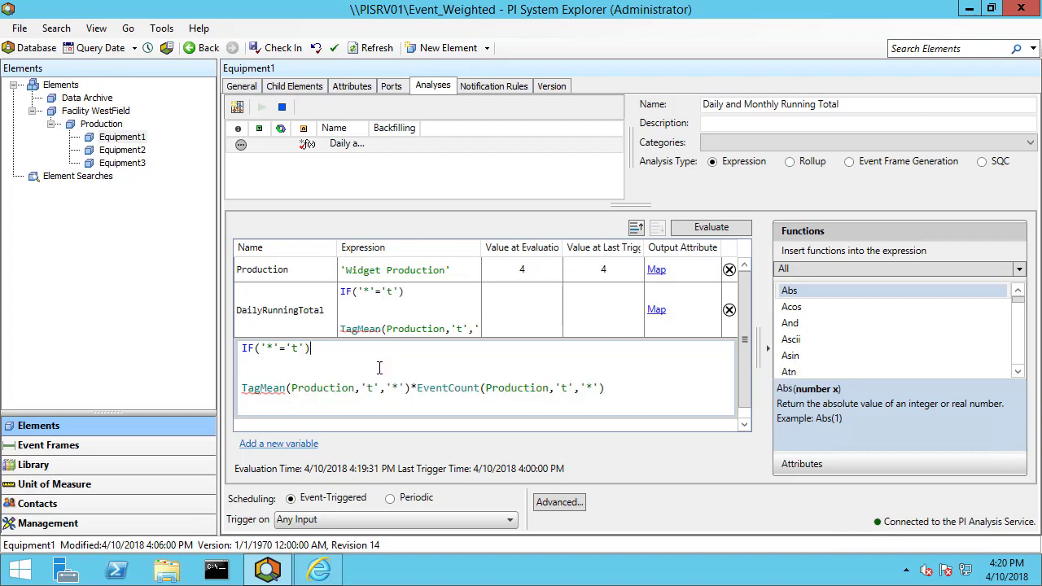
key("Return")
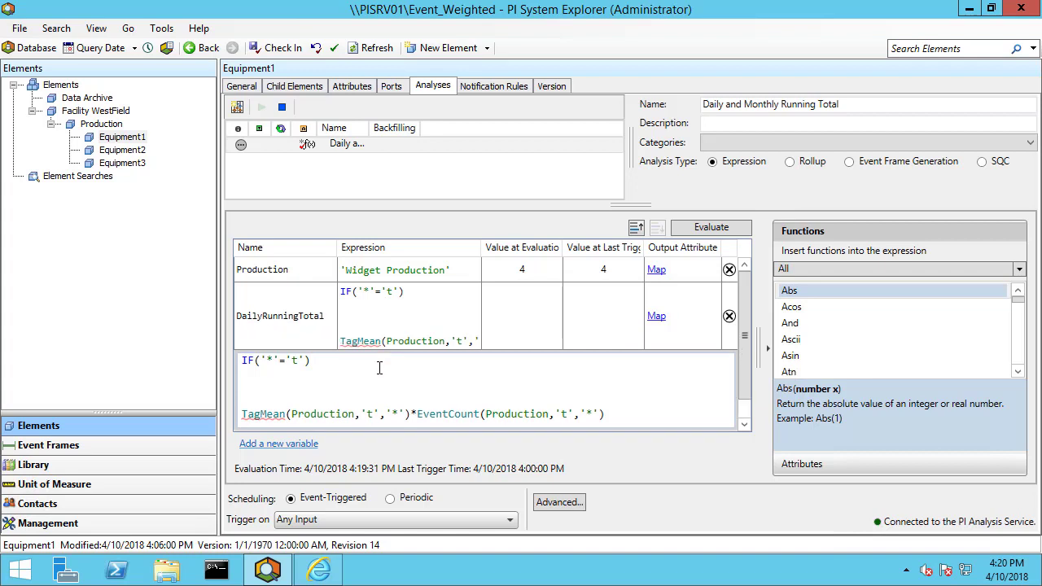
type("THEN")
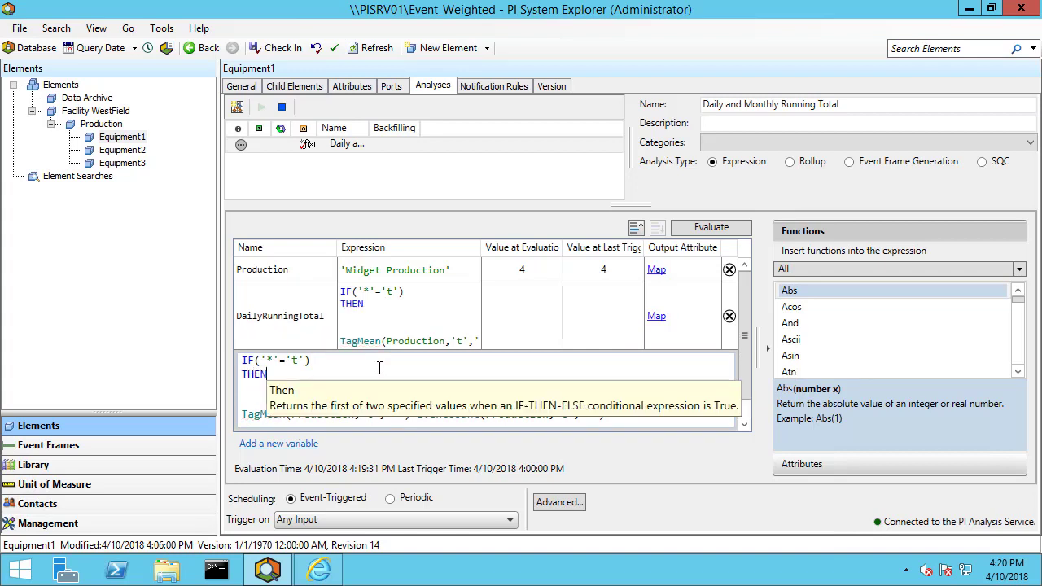
key("Return")
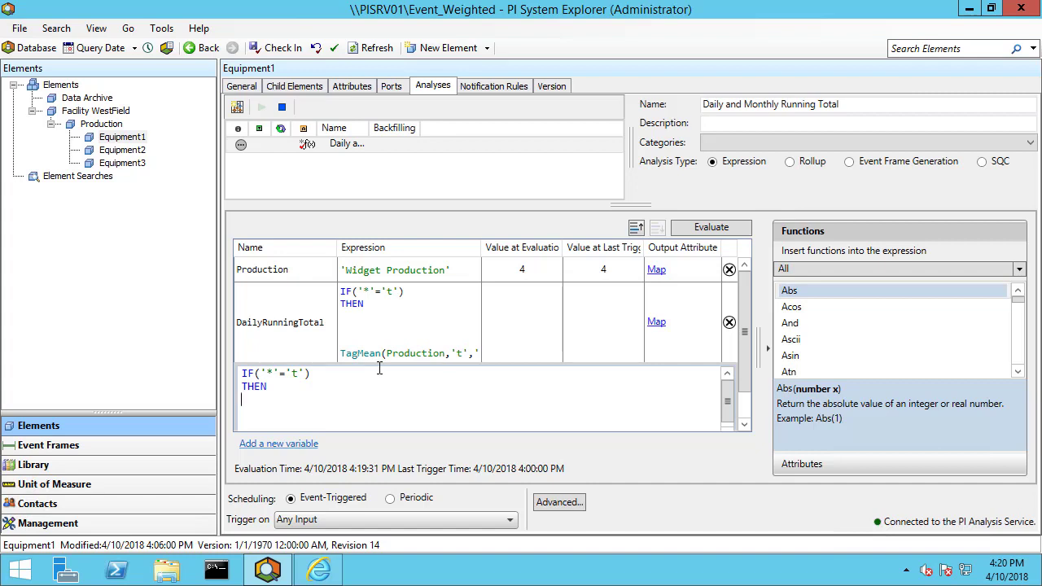
Step: Make the THEN branch return Production and the TagMean×EventCount product the ELSE branch
type("Production")
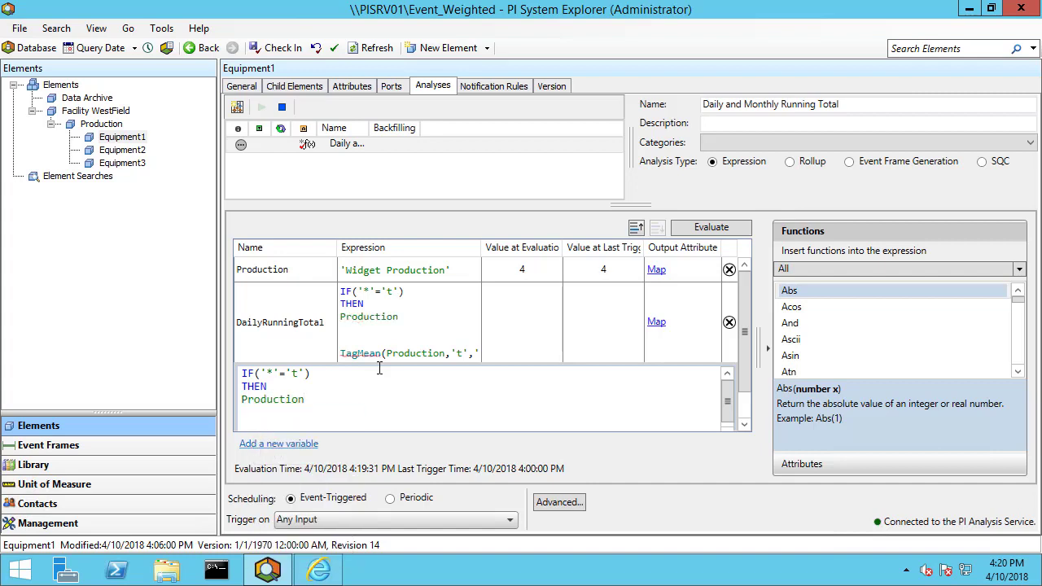
key("Return")
type("ELSE")
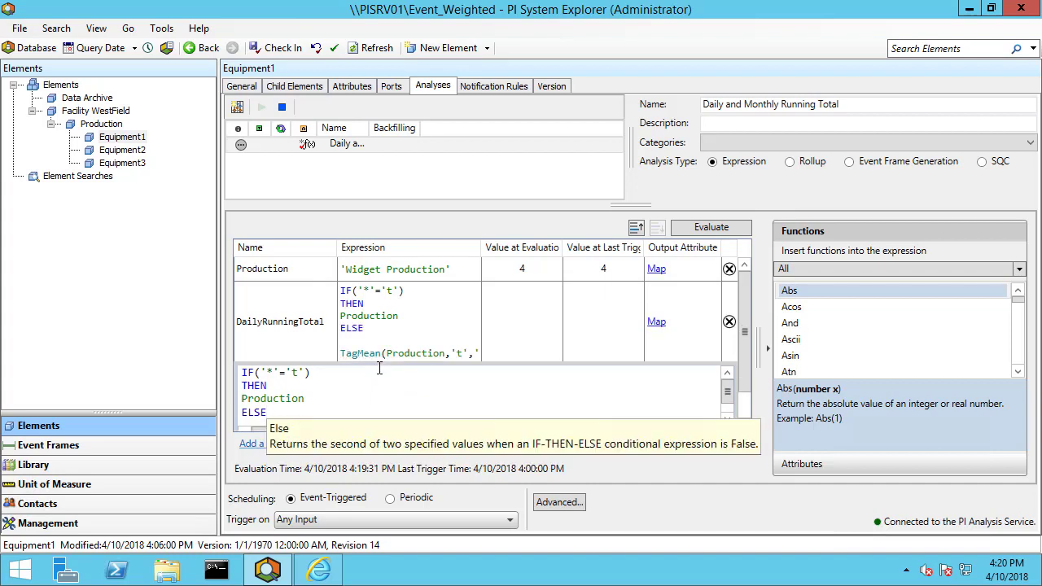
key("Delete")
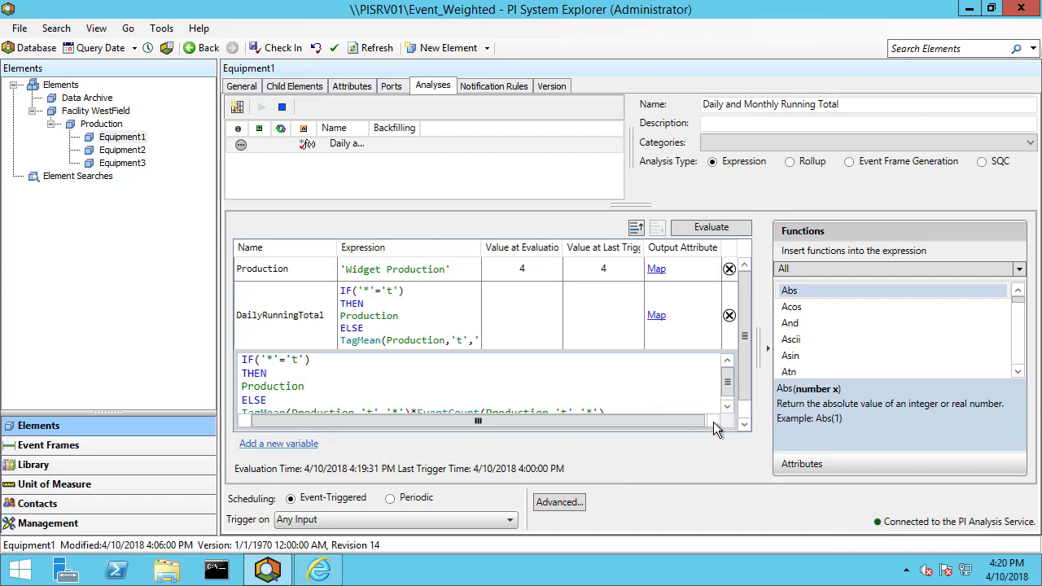
scroll(708, 424, "down", 1)
left_click(743, 425)
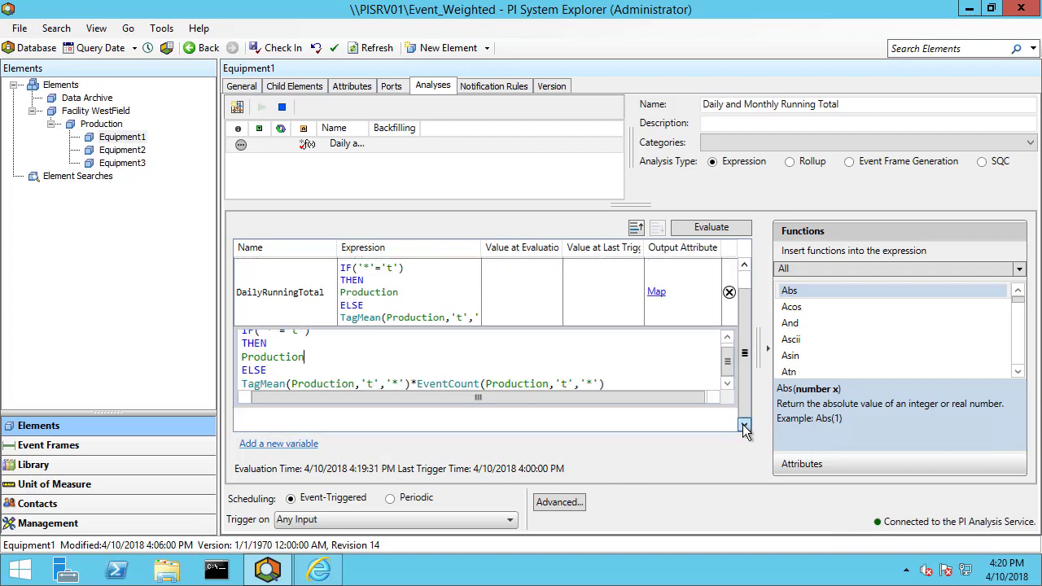
left_click(611, 420)
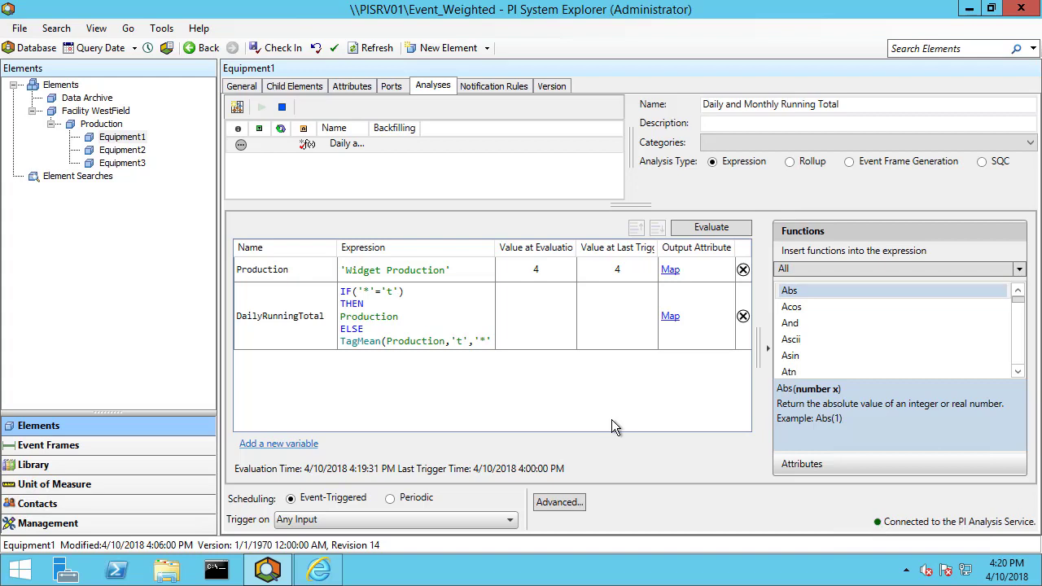
Step: Create a MonthlyRunningTotal variable holding a copy of the DailyRunningTotal expression
left_click_drag(496, 250, 684, 265)
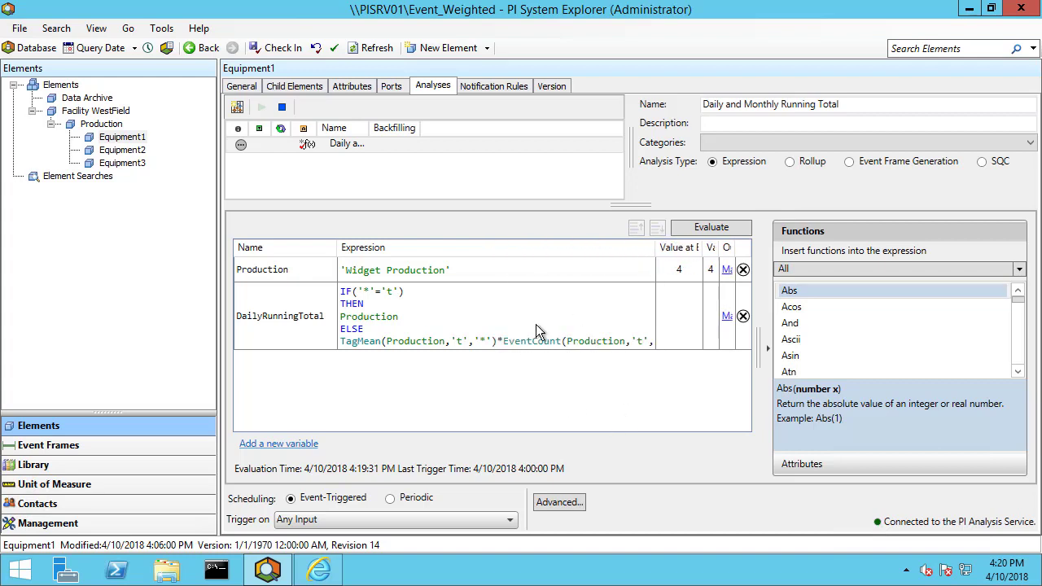
left_click(527, 331)
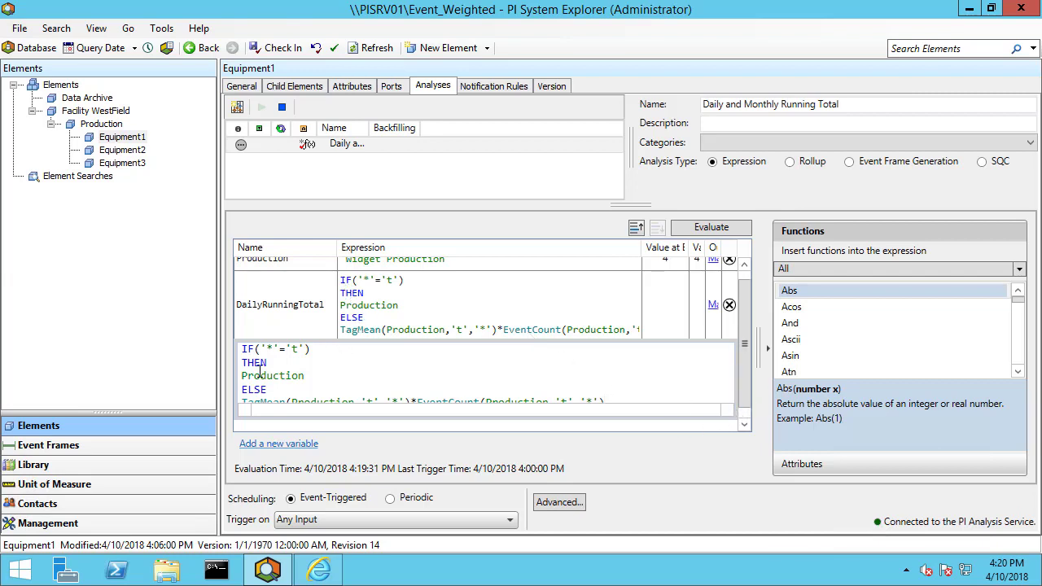
left_click_drag(244, 348, 658, 418)
key("ctrl+c")
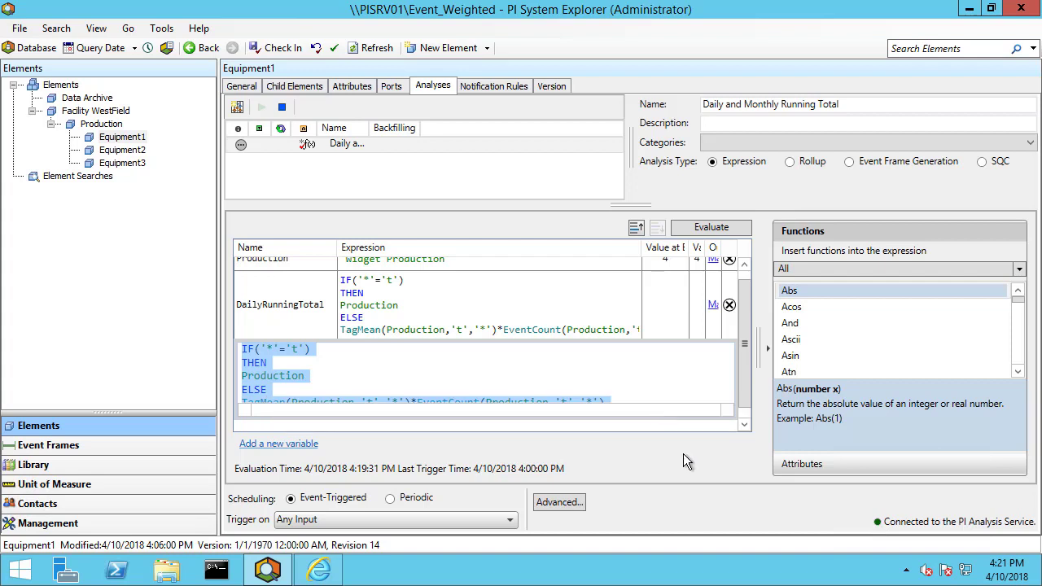
left_click(279, 444)
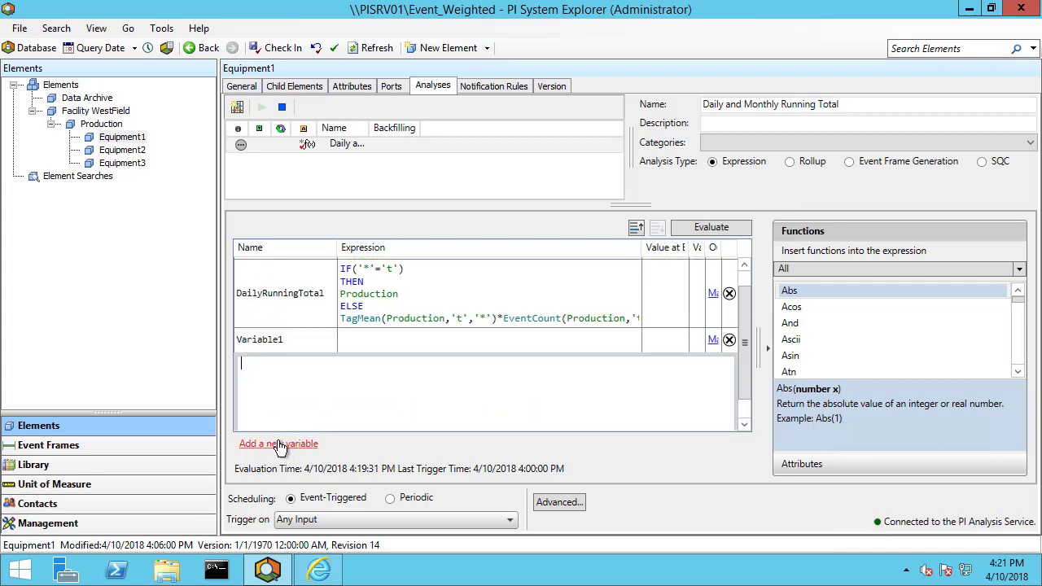
left_click(276, 341)
type("MonthlyR")
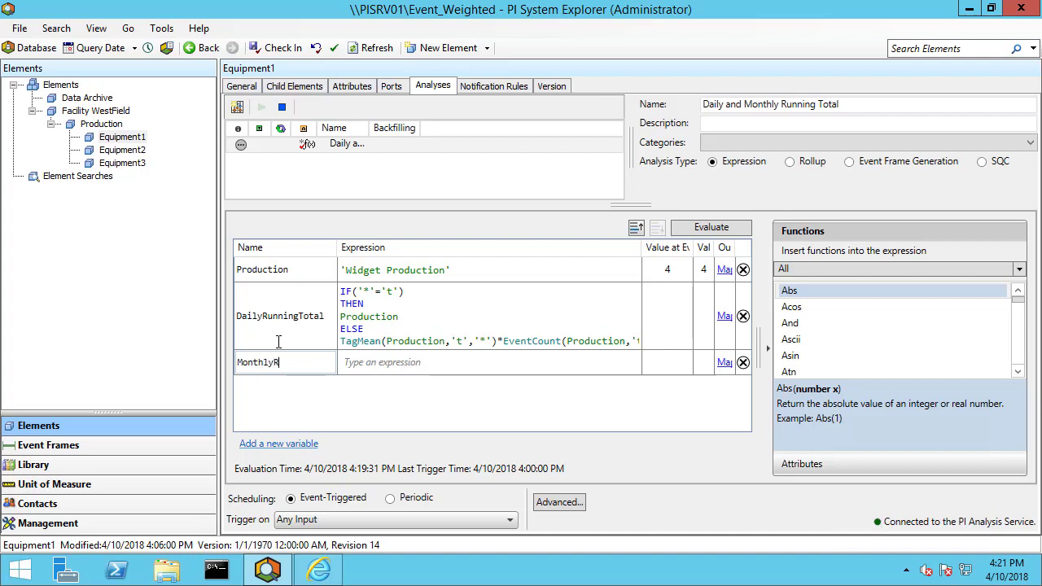
type("unningTotal")
left_click(438, 361)
key("ctrl+v")
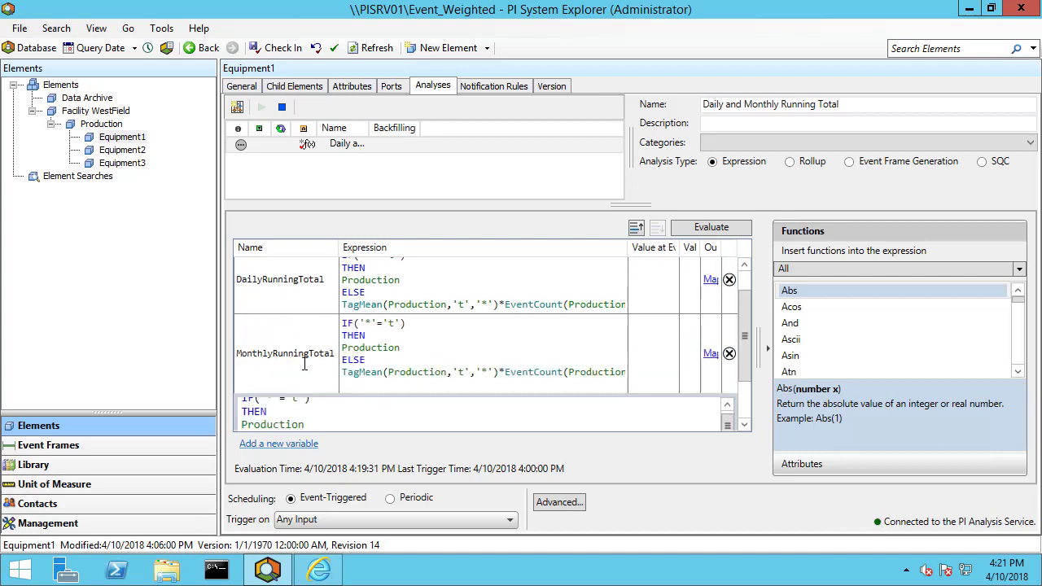
Step: Extend MonthlyRunningTotal's IF condition with AND Day('*')=1
scroll(749, 401, "down", 1)
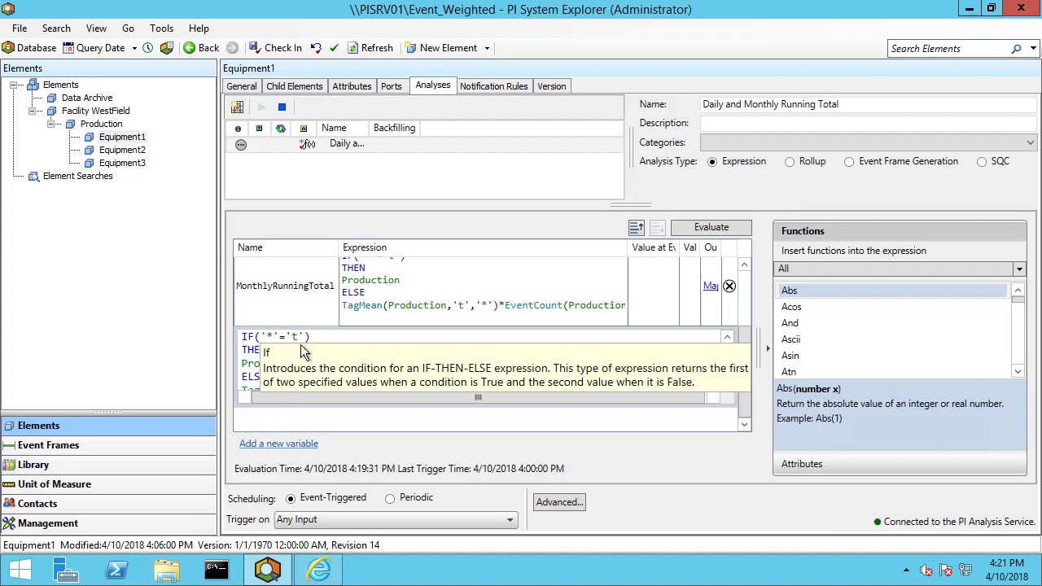
left_click(305, 337)
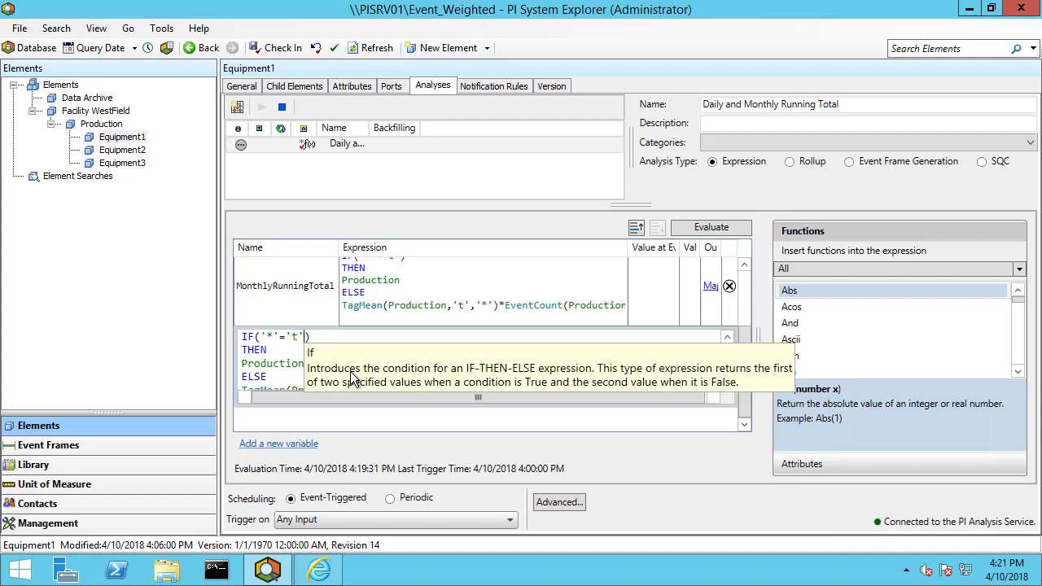
type("AND D")
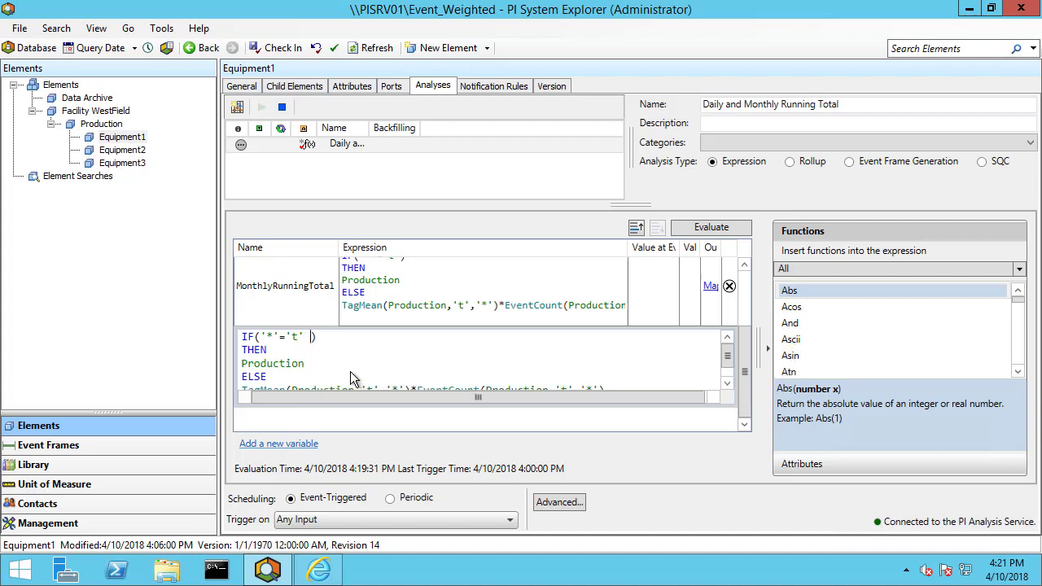
double_click(351, 373)
type("'*'")
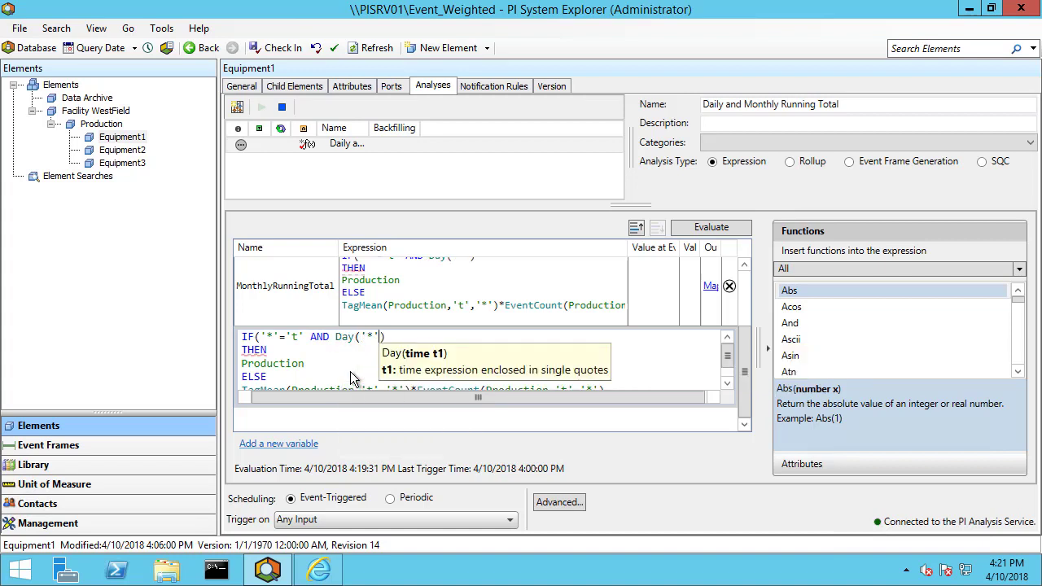
type(")=1")
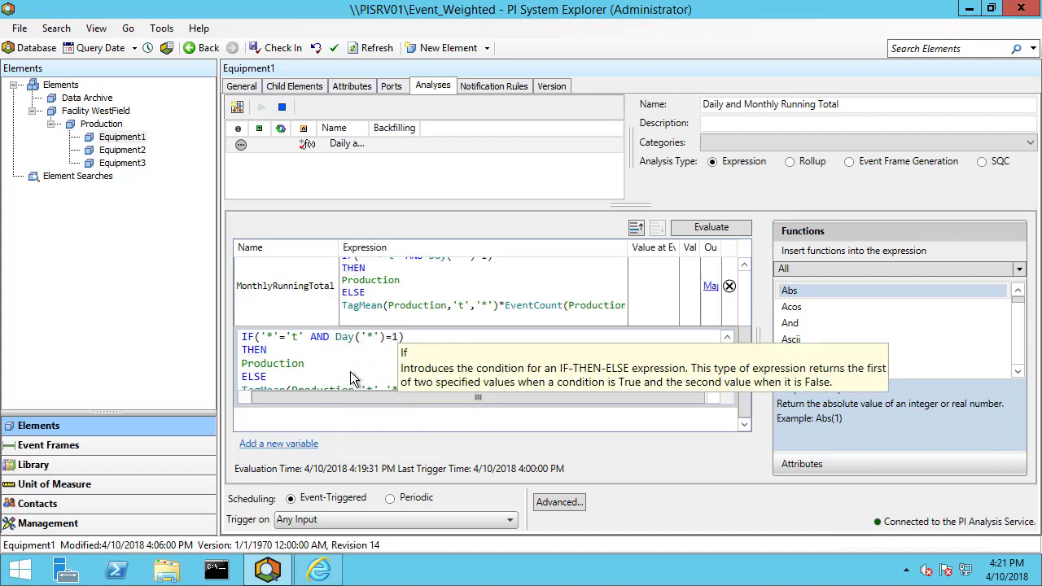
left_click(307, 363)
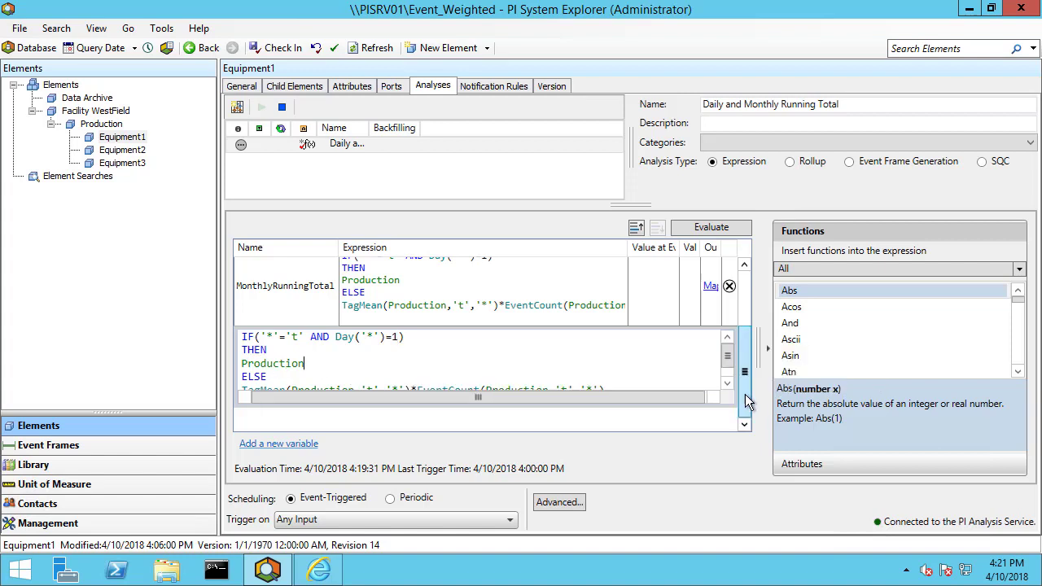
left_click(727, 383)
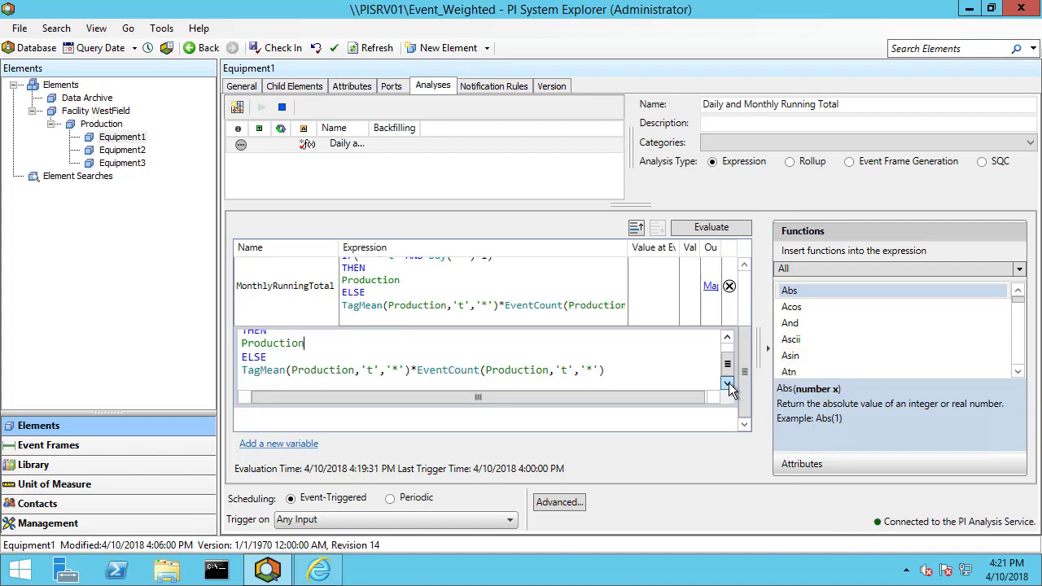
Step: Replace the 't' start time with BOM('*') in both TagMean and EventCount calls
left_click(279, 371)
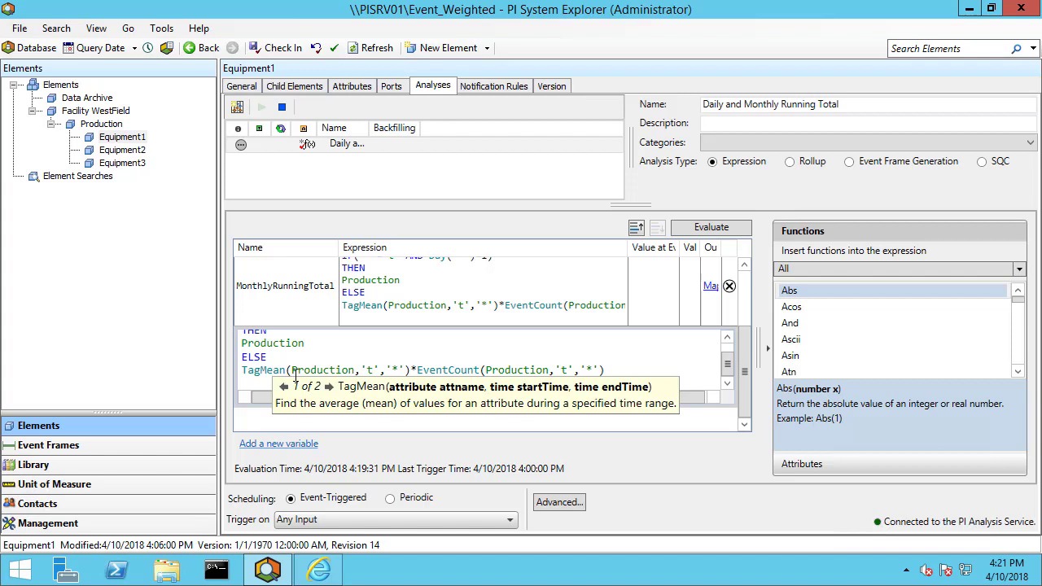
left_click(361, 371)
key("Delete")
key("Delete")
key("Delete")
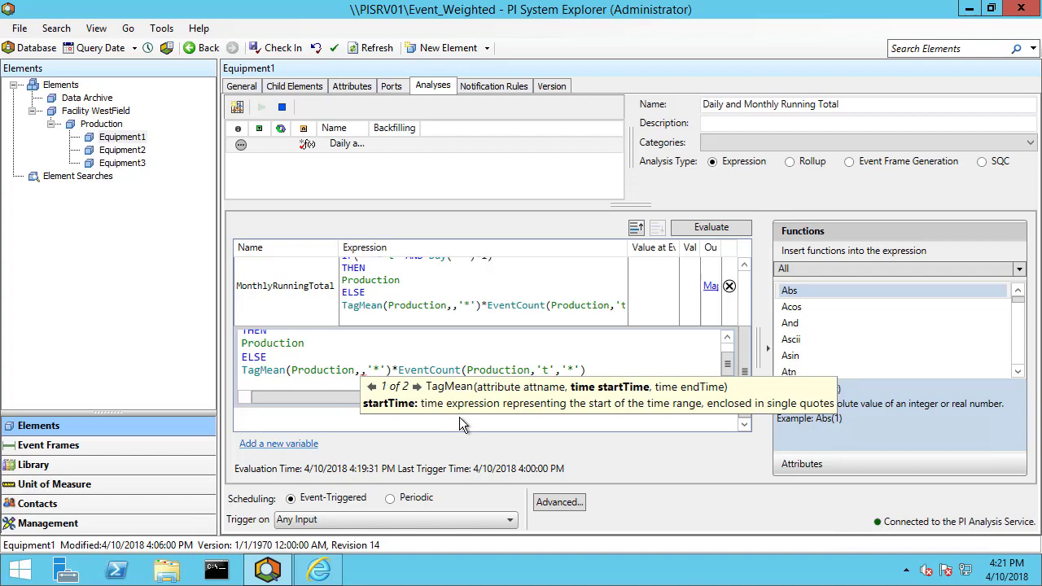
type("BOM")
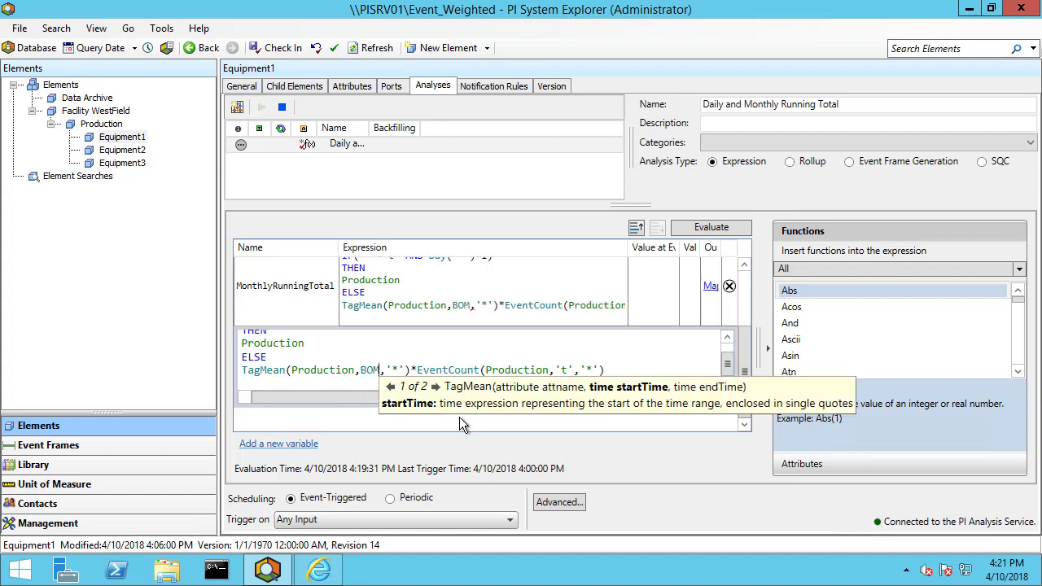
type("('*")
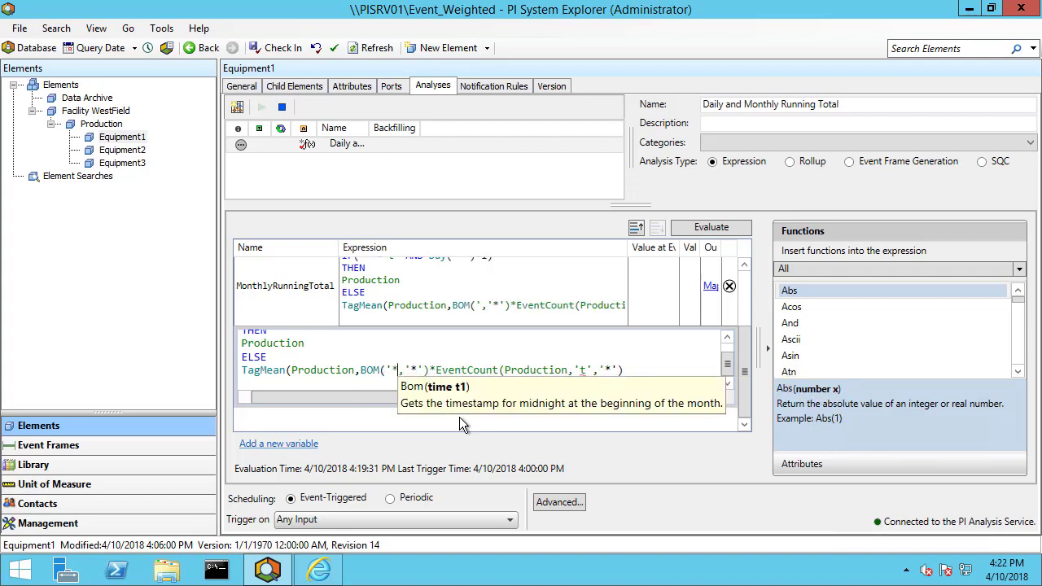
type("')")
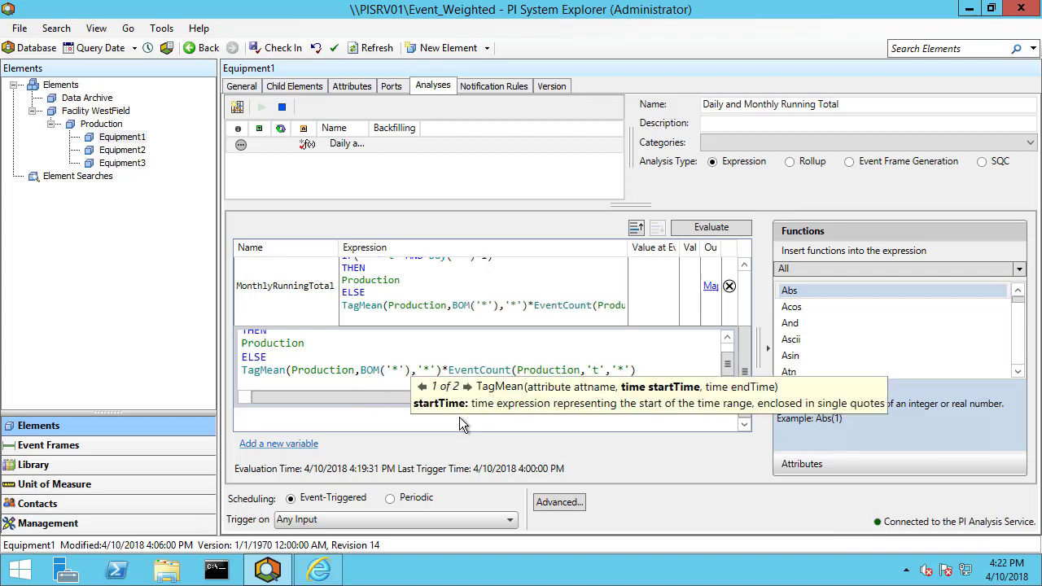
left_click(533, 372)
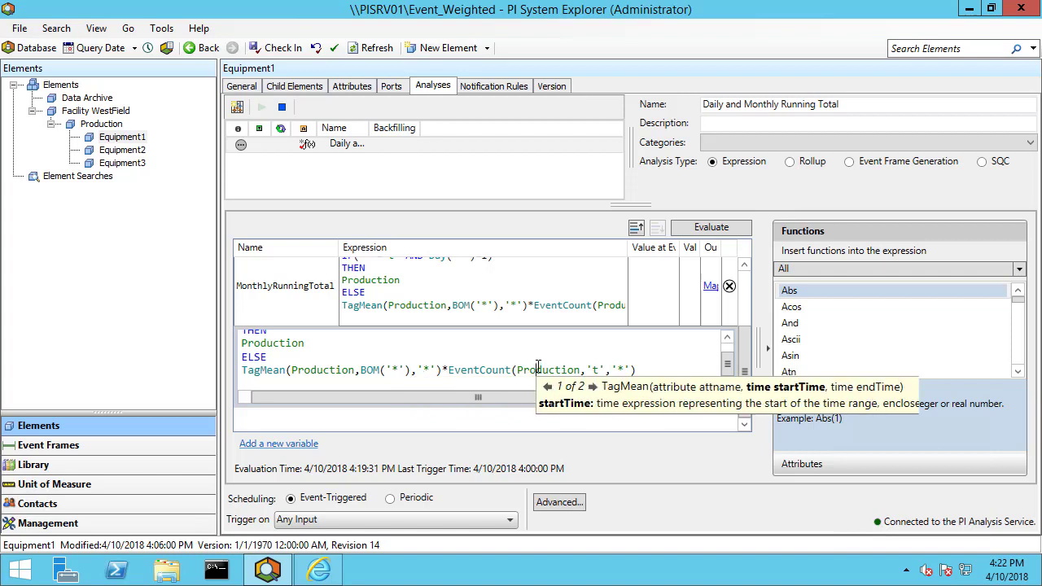
left_click(587, 371)
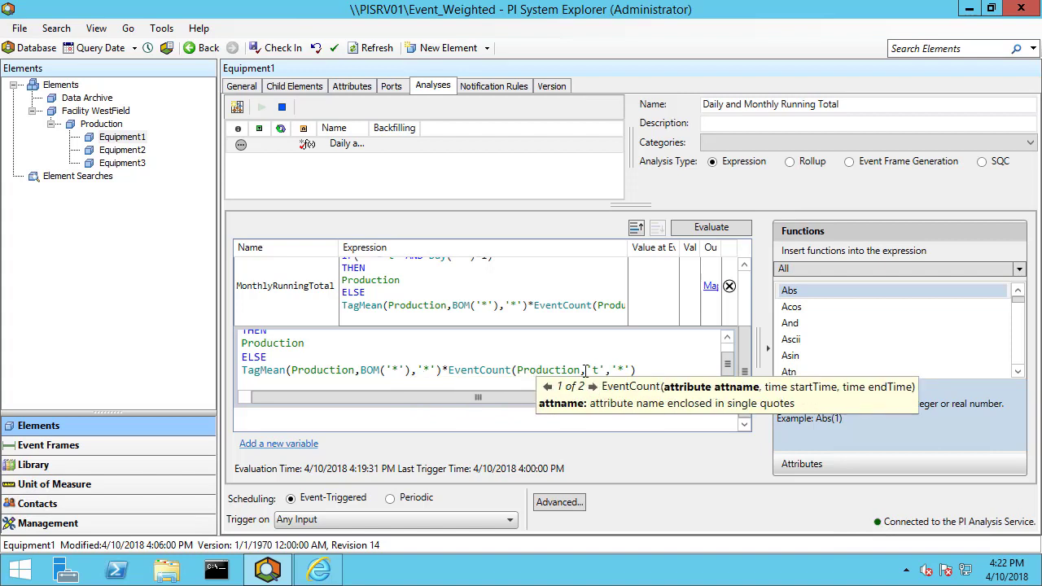
type("BOM(")
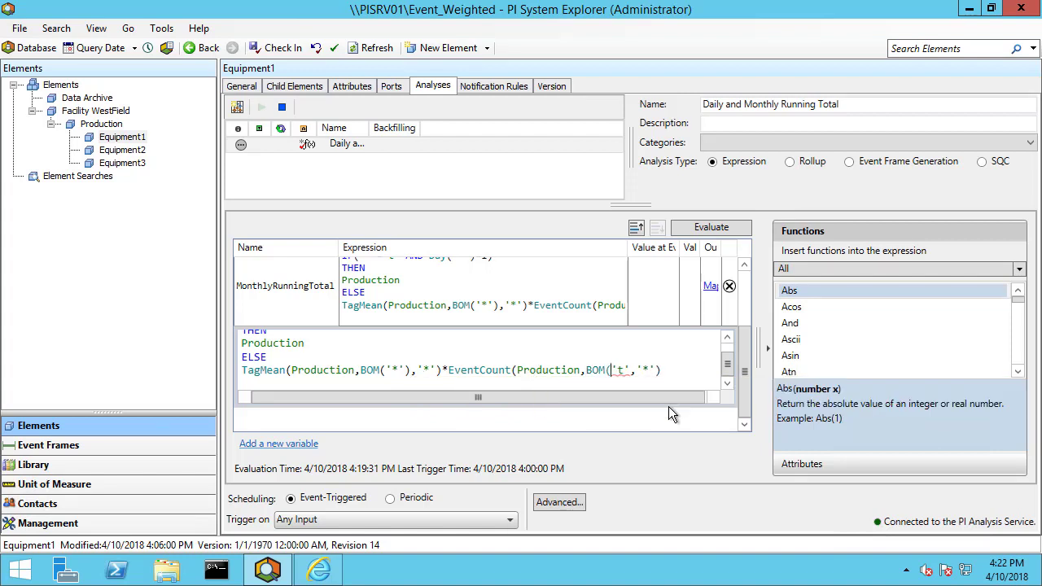
key("Right")
key("Right")
key("Right")
type(")")
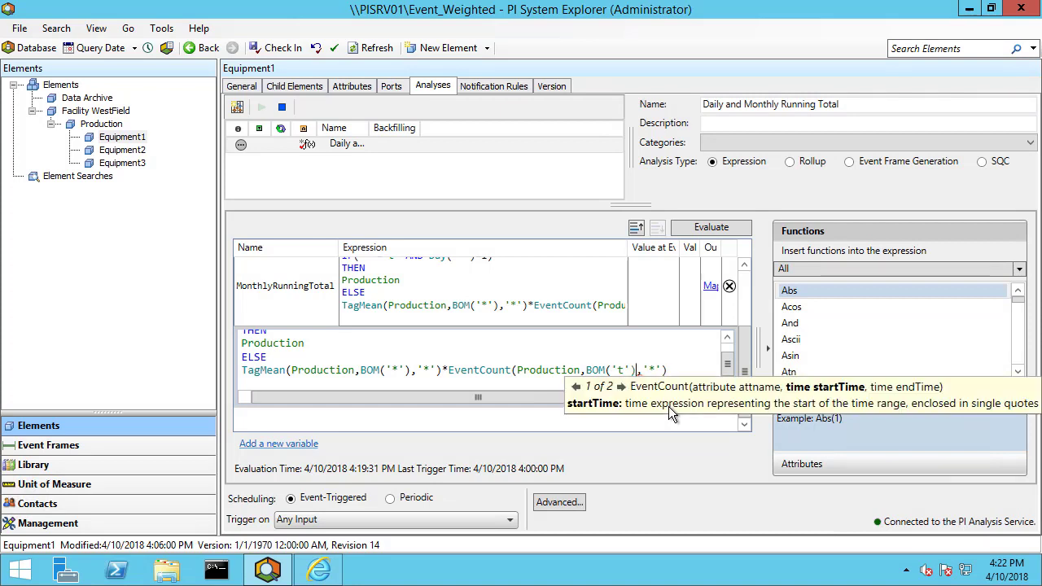
key("Left")
key("Left")
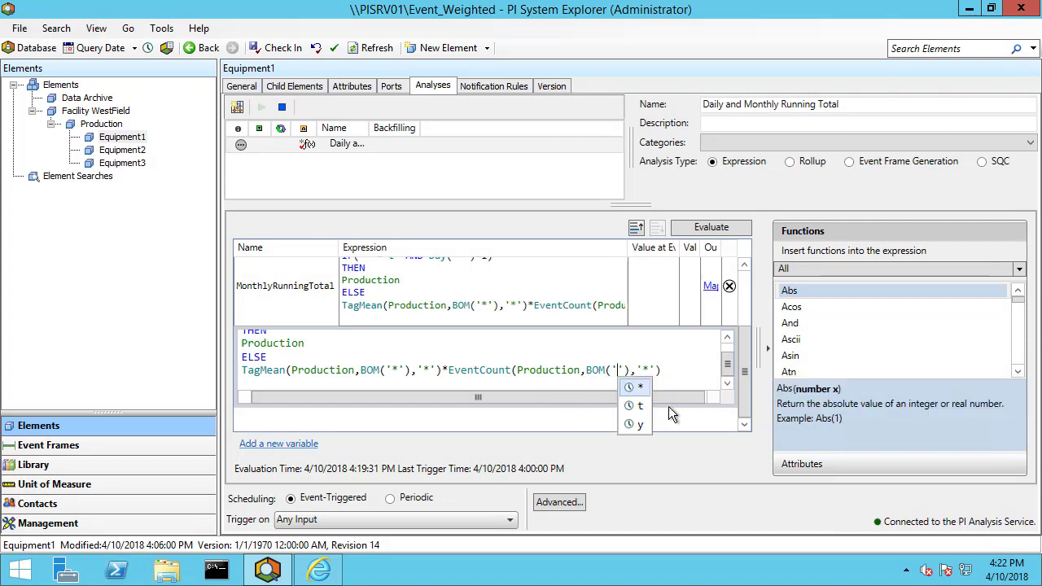
key("shift+Left")
type("*")
left_click(672, 430)
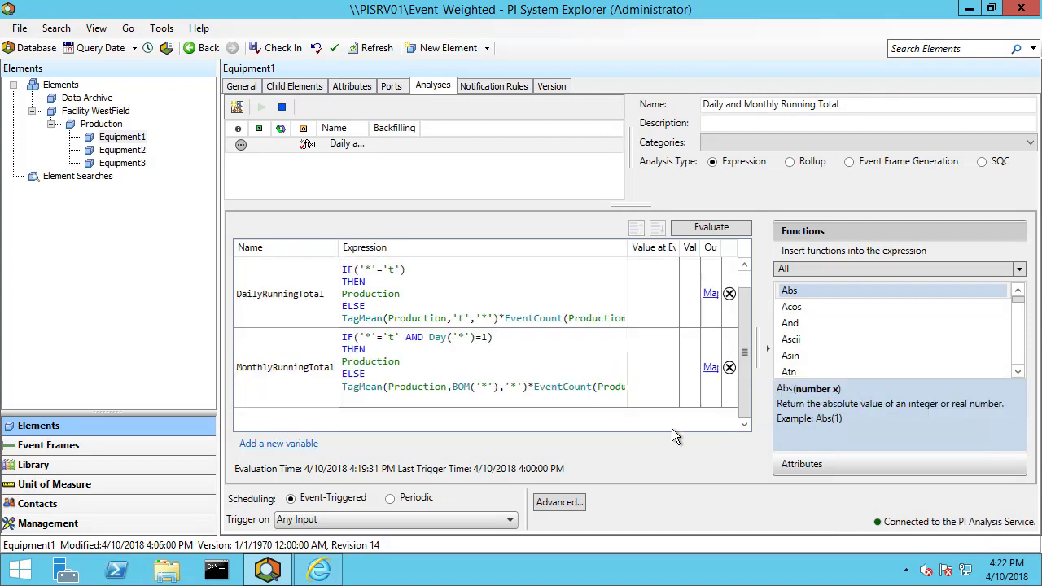
Step: Evaluate the analysis: DailyRunningTotal shows 92 and MonthlyRunningTotal shows 1250
left_click(715, 230)
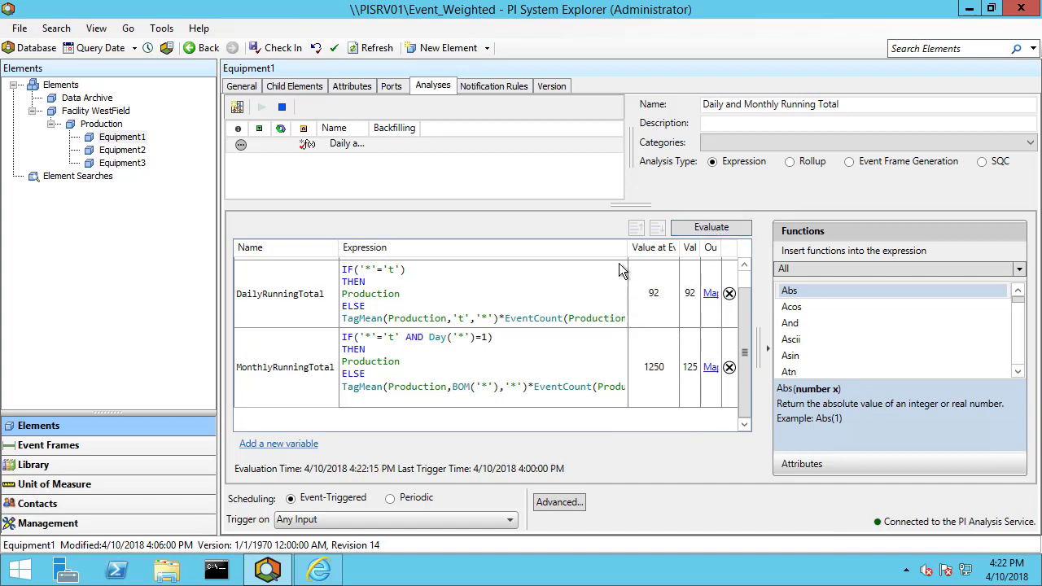
left_click_drag(627, 252, 574, 254)
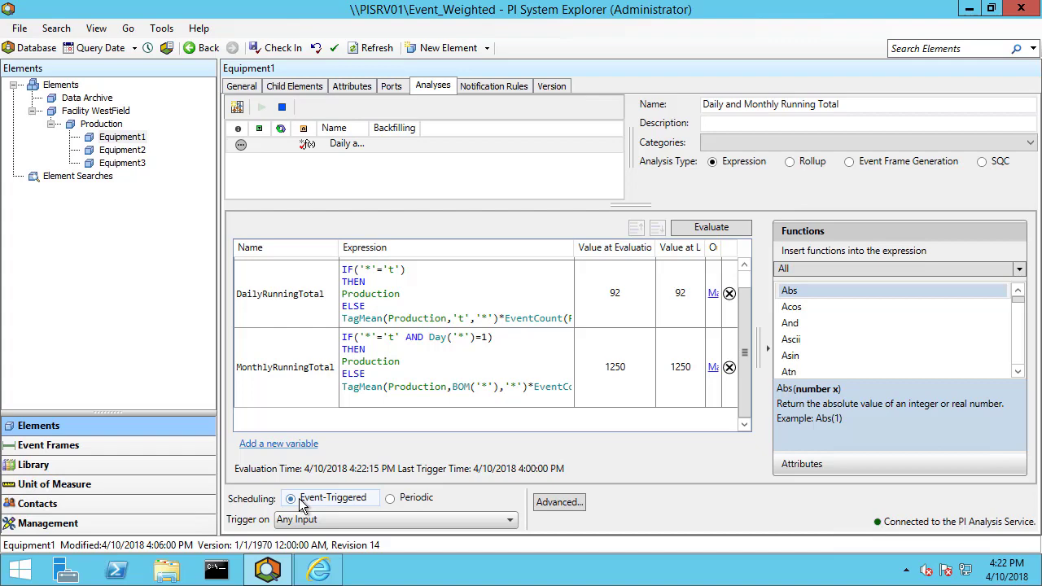
Step: Check in the analysis and map DailyRunningTotal to a new Daily Running Total attribute
left_click(277, 47)
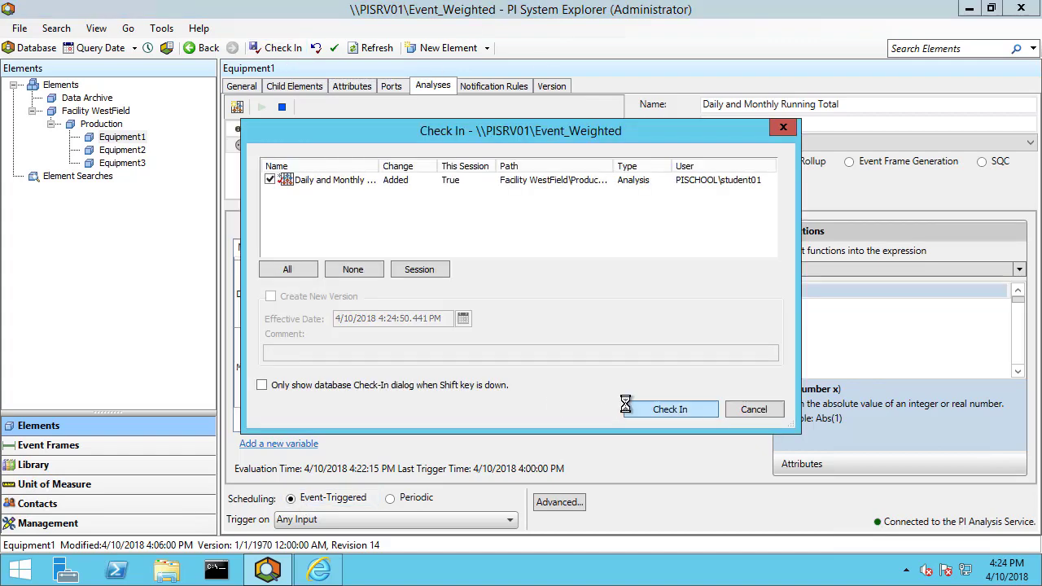
left_click(625, 404)
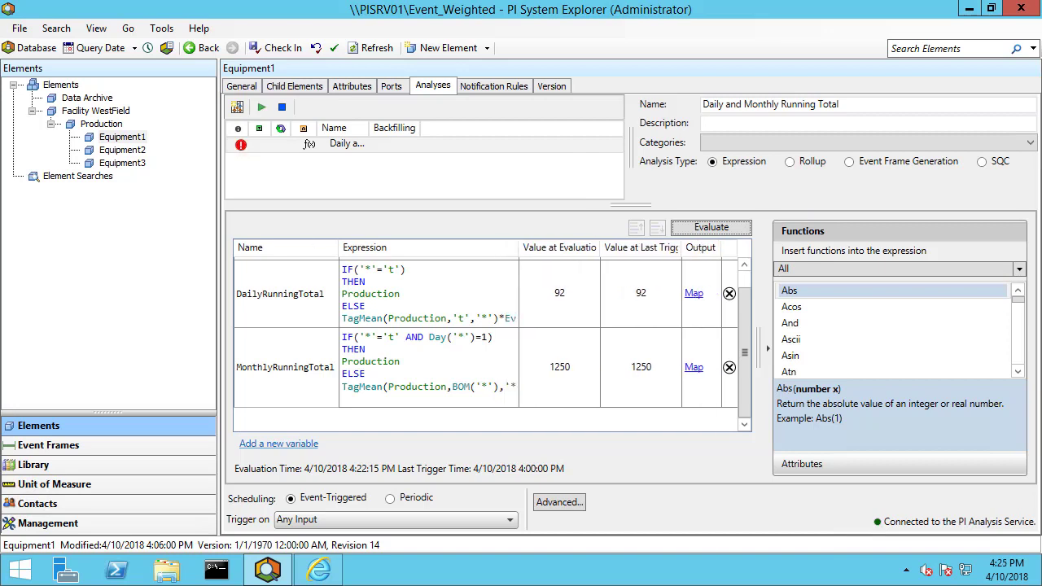
left_click(693, 296)
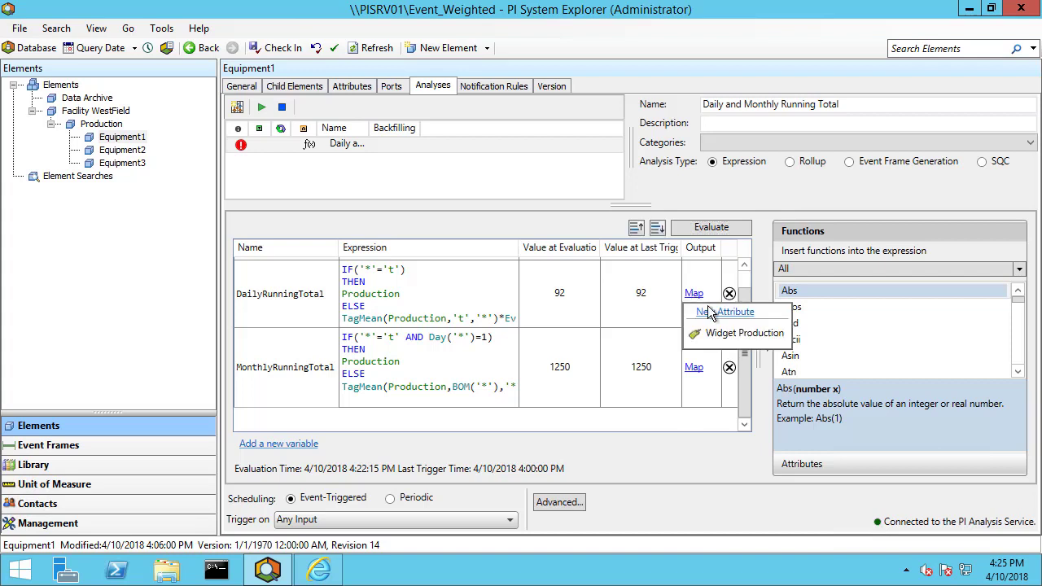
left_click(714, 313)
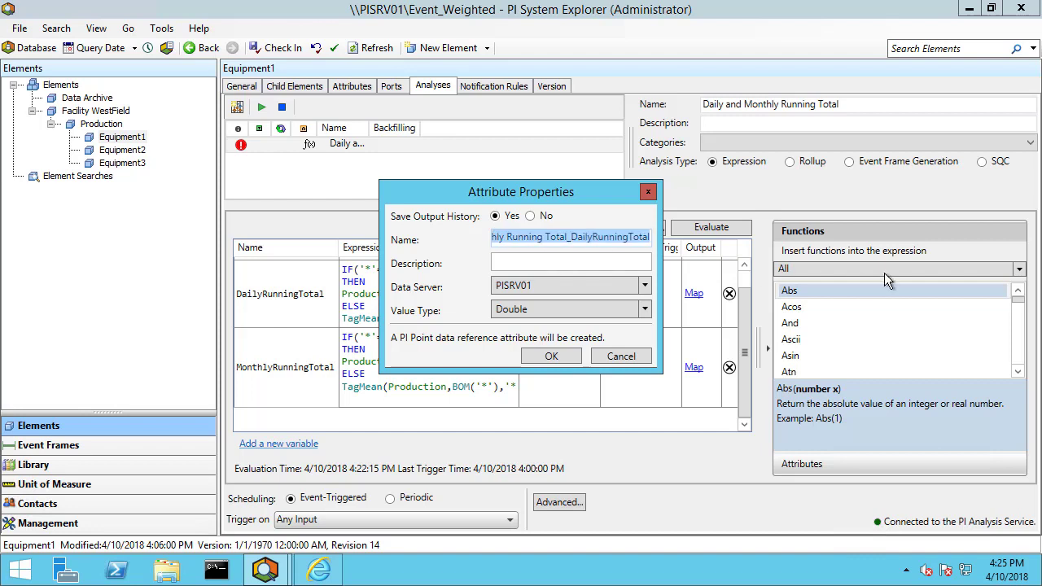
type("Daily running")
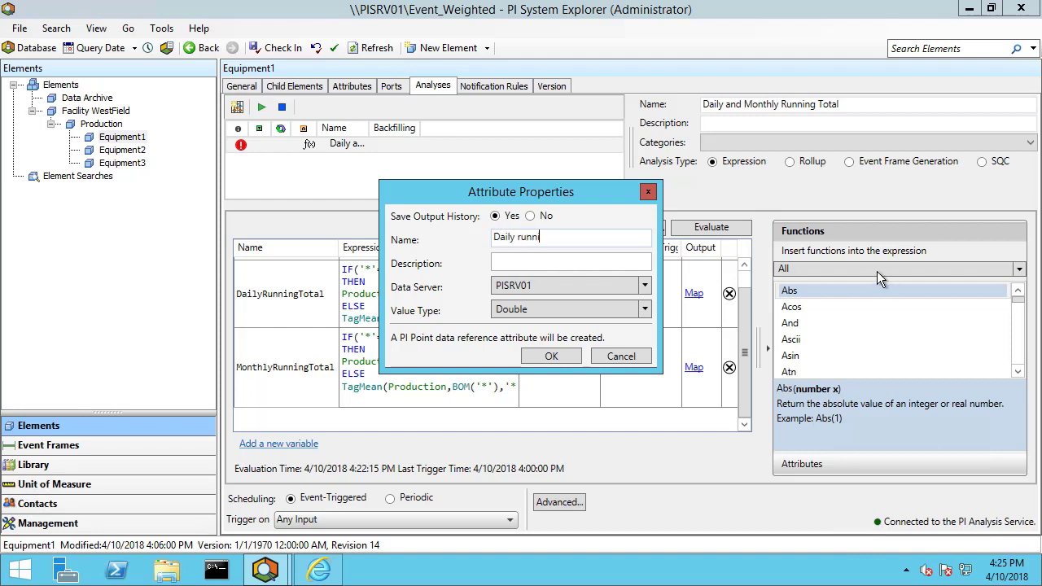
key("BackSpace")
key("BackSpace")
key("BackSpace")
key("BackSpace")
key("BackSpace")
key("BackSpace")
key("BackSpace")
type("Running Total")
left_click(576, 357)
Step: Map MonthlyRunningTotal to a new Monthly Running Total attribute and check in
left_click(696, 368)
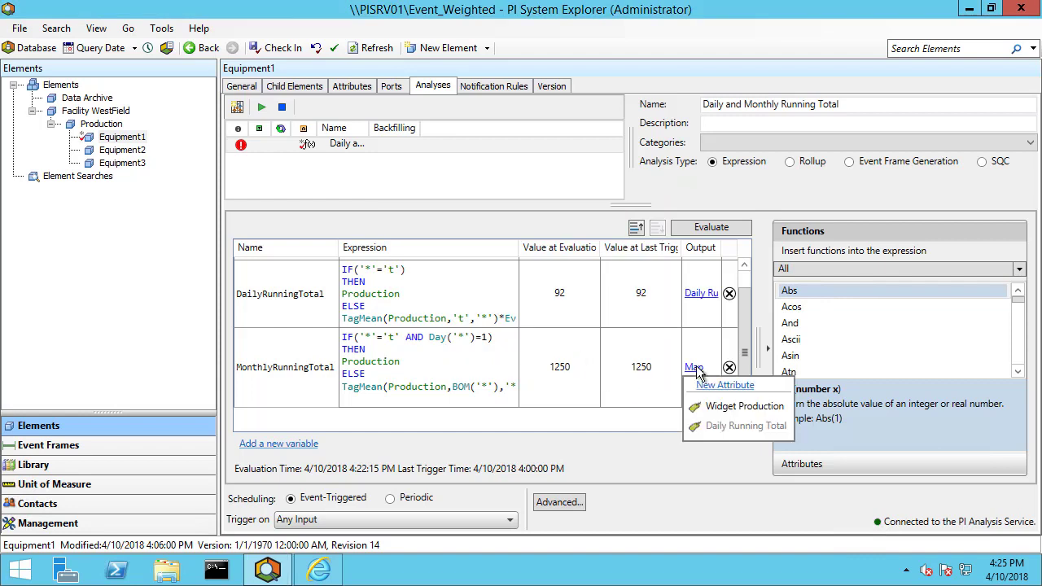
left_click(725, 385)
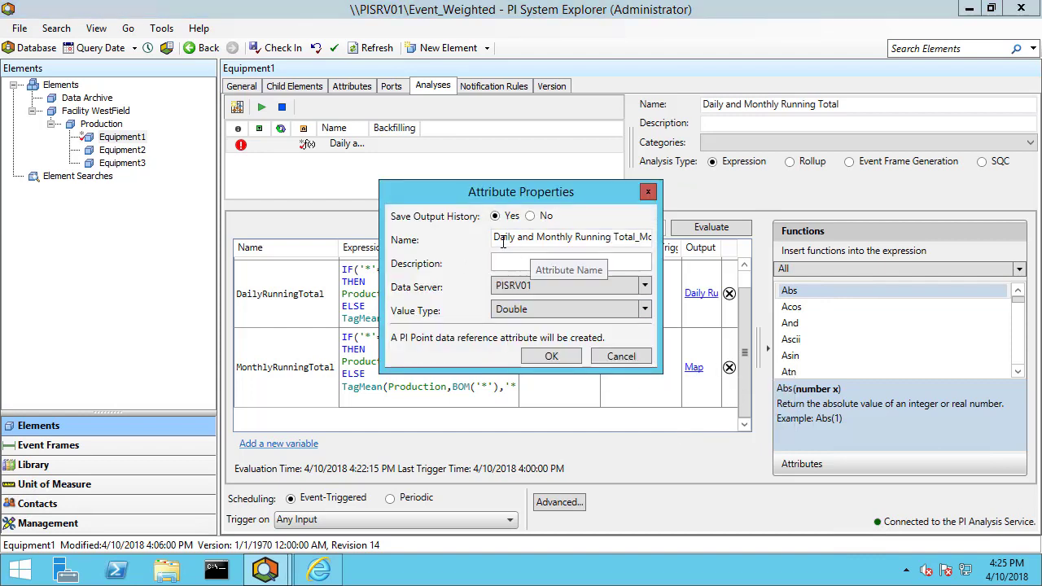
left_click_drag(496, 238, 912, 272)
type("Monthly R")
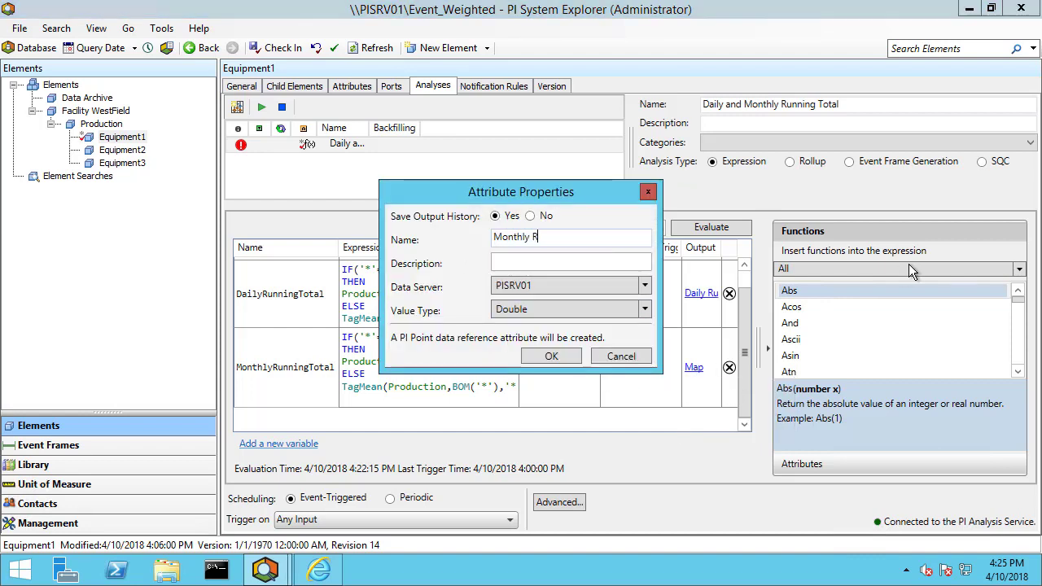
type("unning Total")
left_click(576, 356)
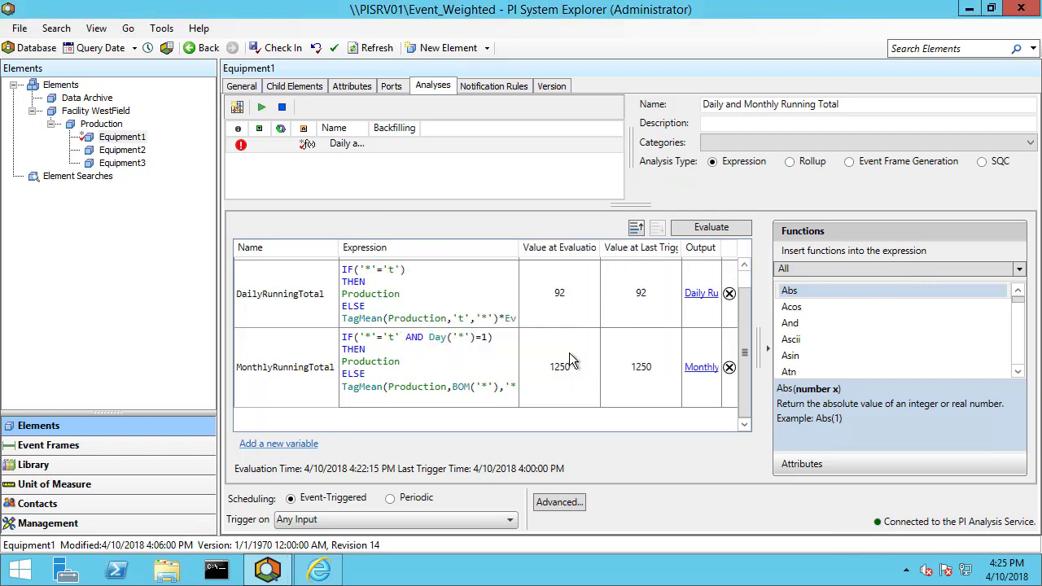
left_click(277, 48)
left_click(651, 411)
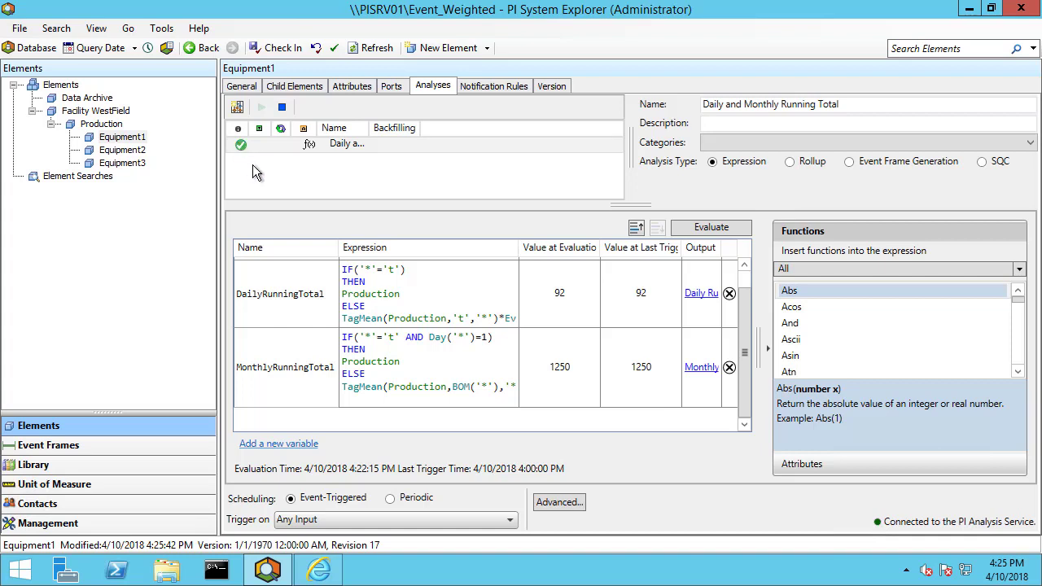
Step: Backfill the analysis from *-4mo, permanently deleting existing data, and view Equipment1's attributes
right_click(335, 146)
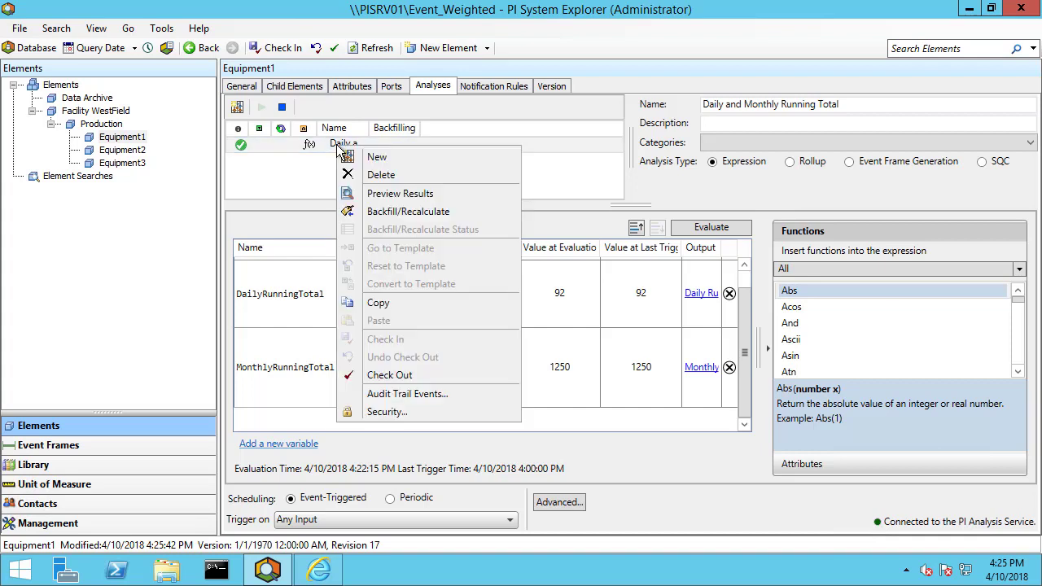
left_click(389, 213)
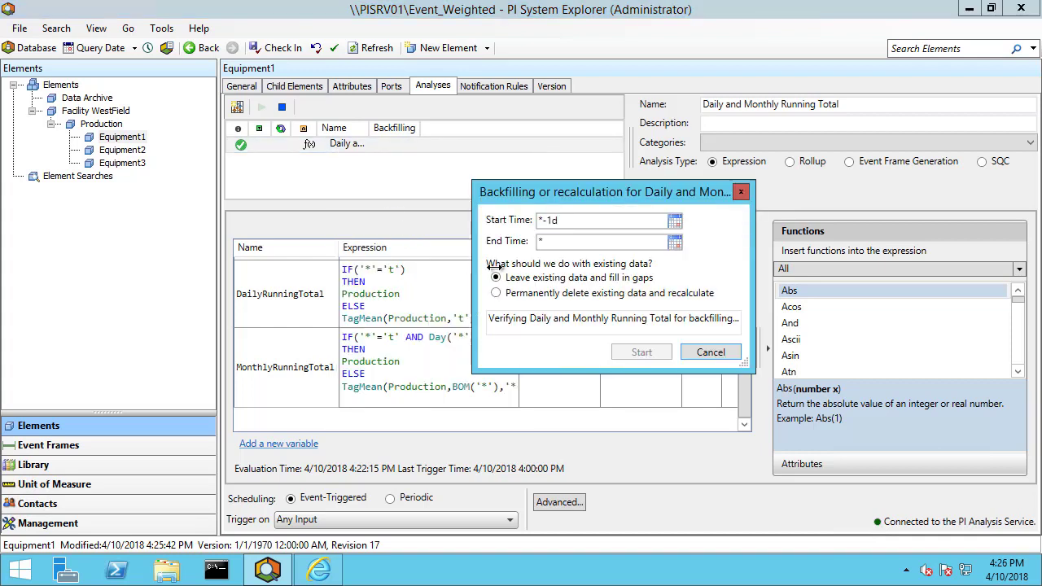
left_click(543, 294)
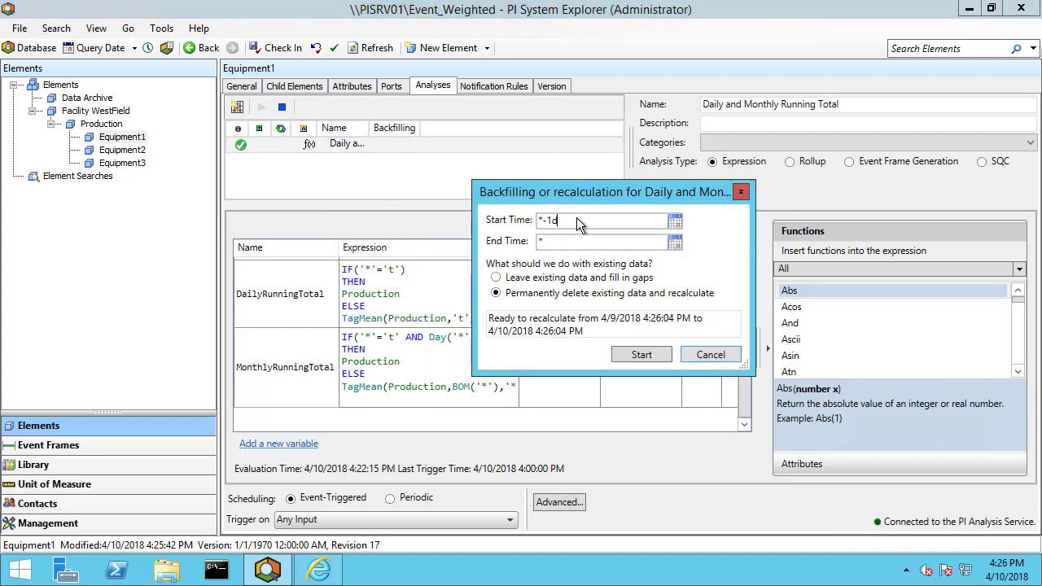
left_click_drag(549, 221, 498, 224)
type("*-4mo")
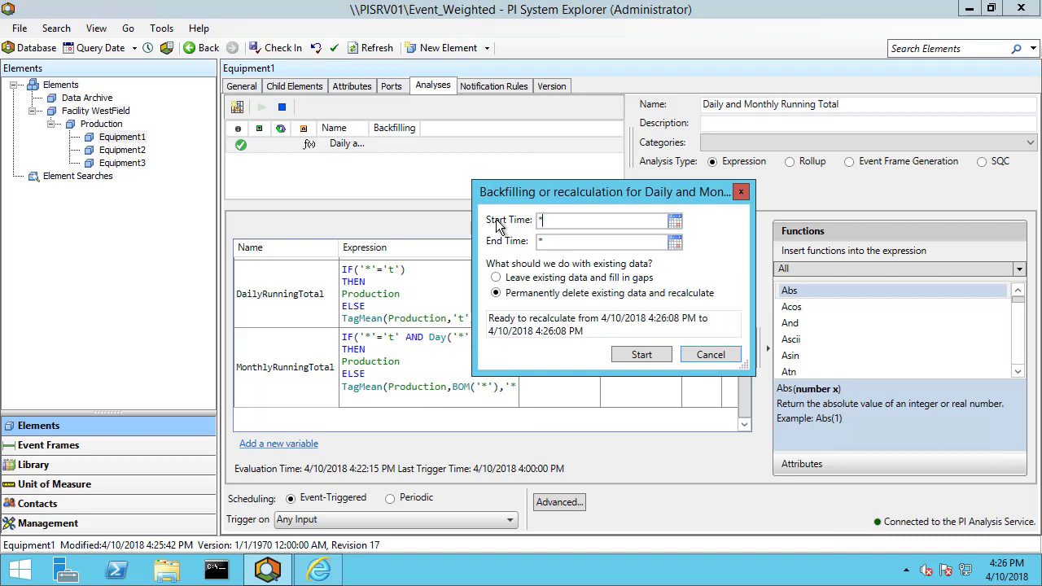
left_click(642, 359)
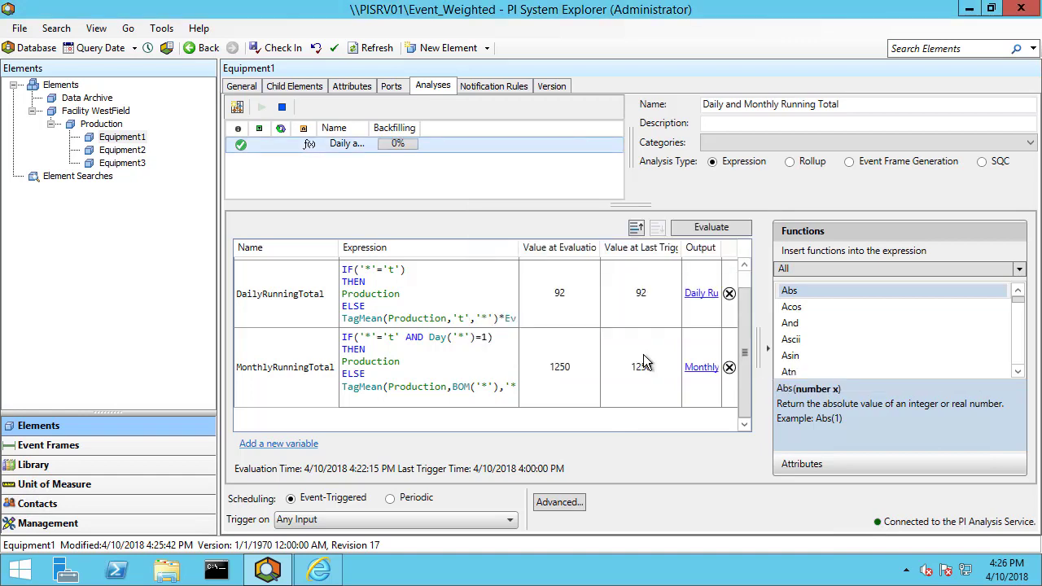
left_click(343, 83)
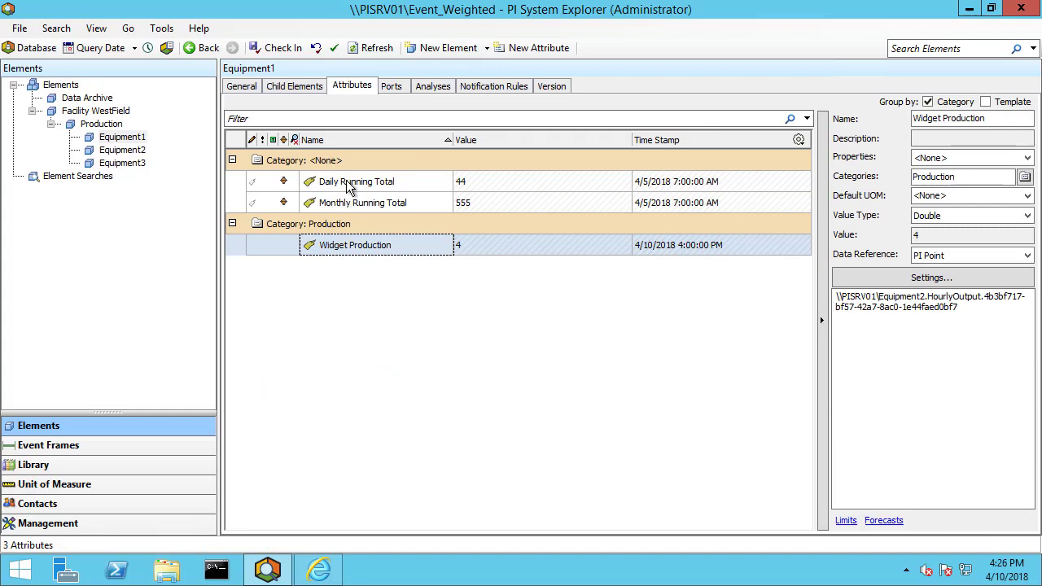
right_click(346, 181)
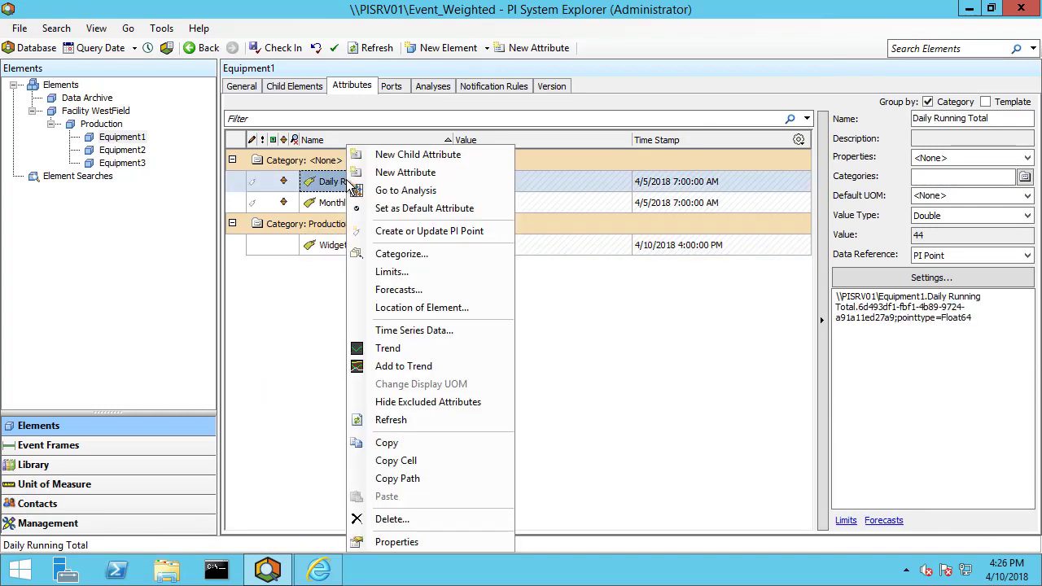
left_click(387, 349)
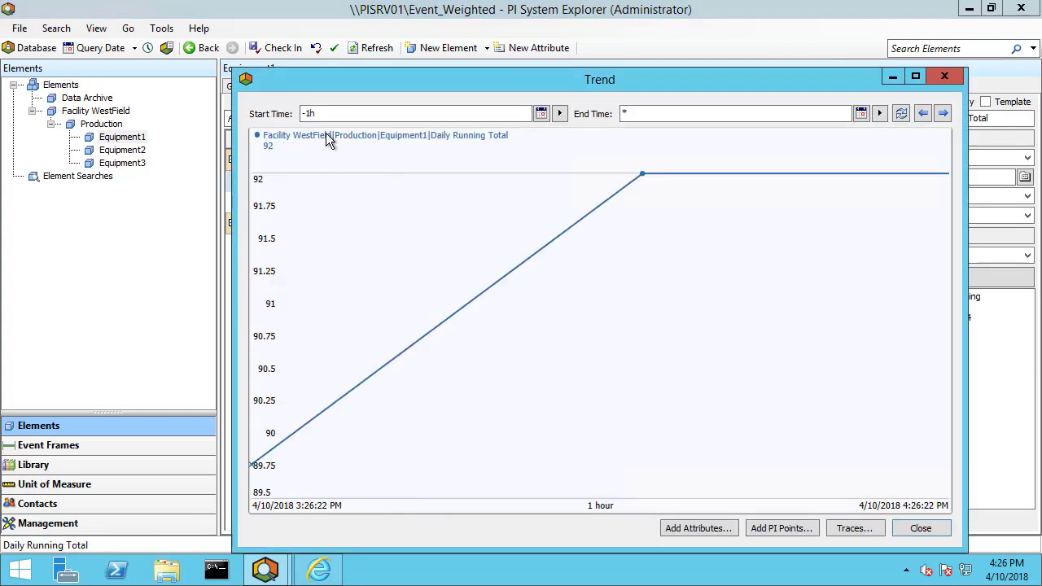
left_click_drag(332, 114, 258, 117)
type("*-")
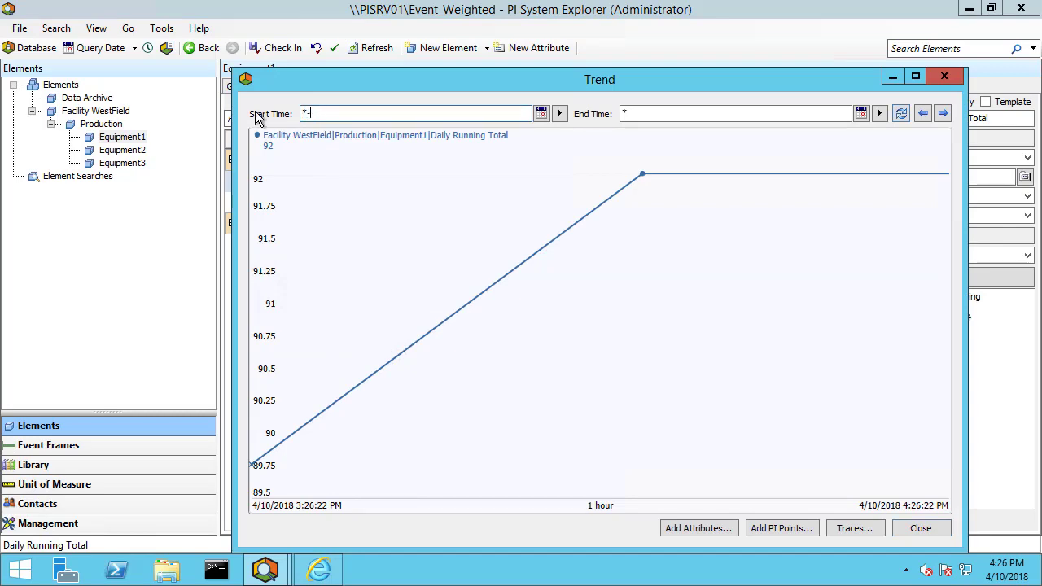
type("4mo")
key("Return")
left_click_drag(416, 115, 281, 112)
type("*-1")
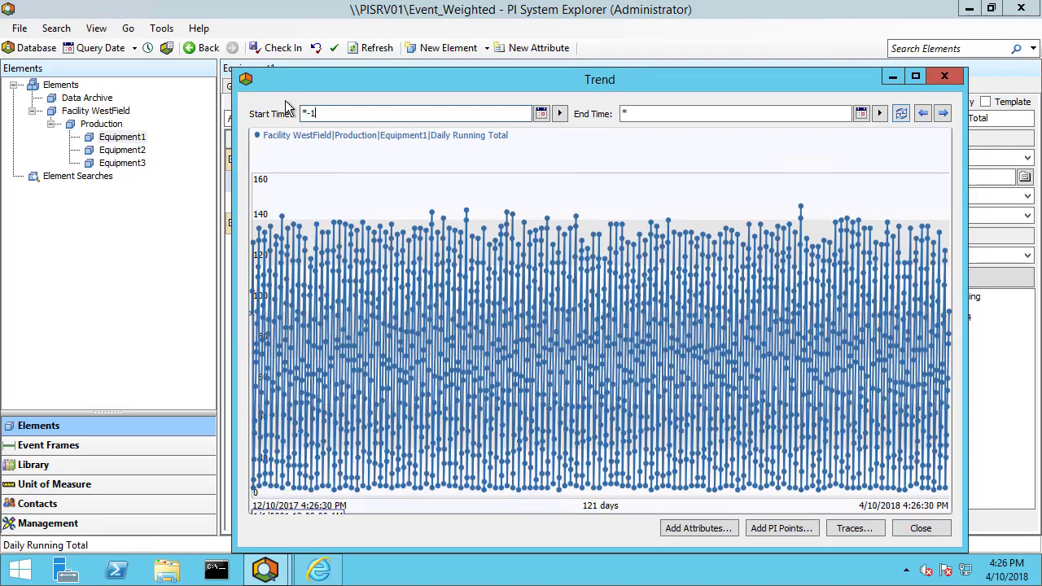
type("0d")
key("Return")
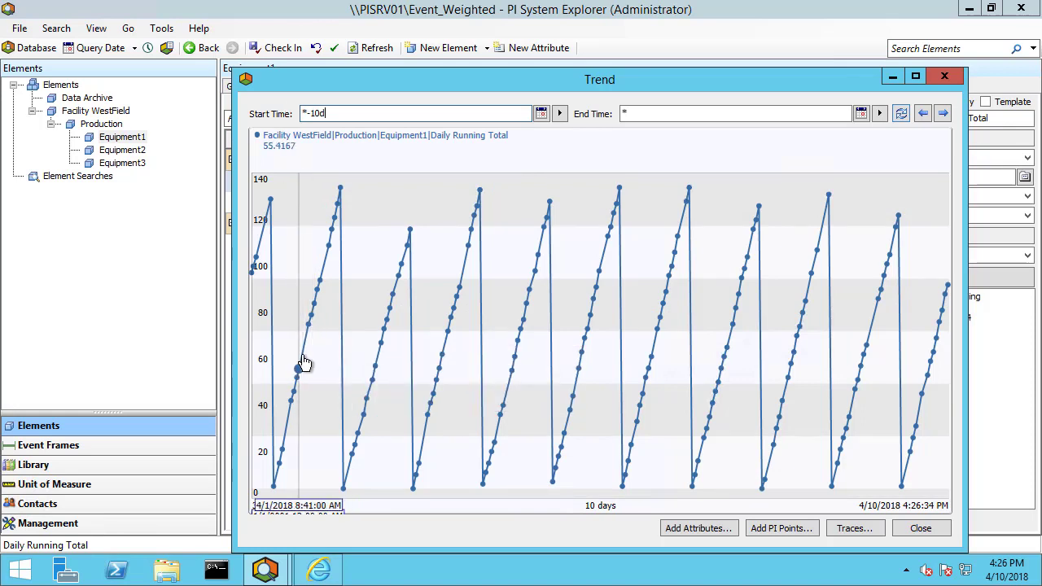
mouse_move(306, 348)
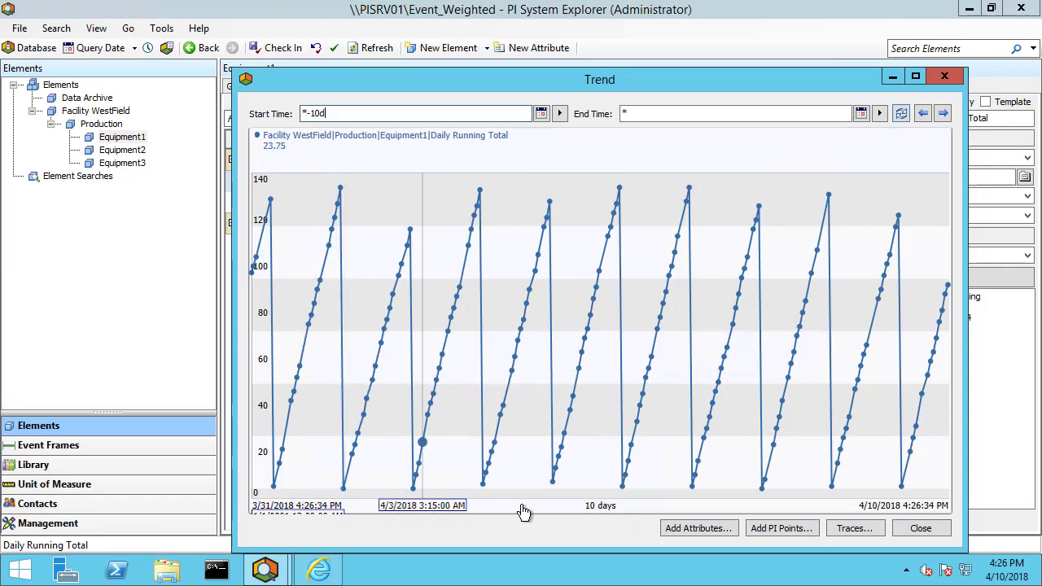
left_click(933, 534)
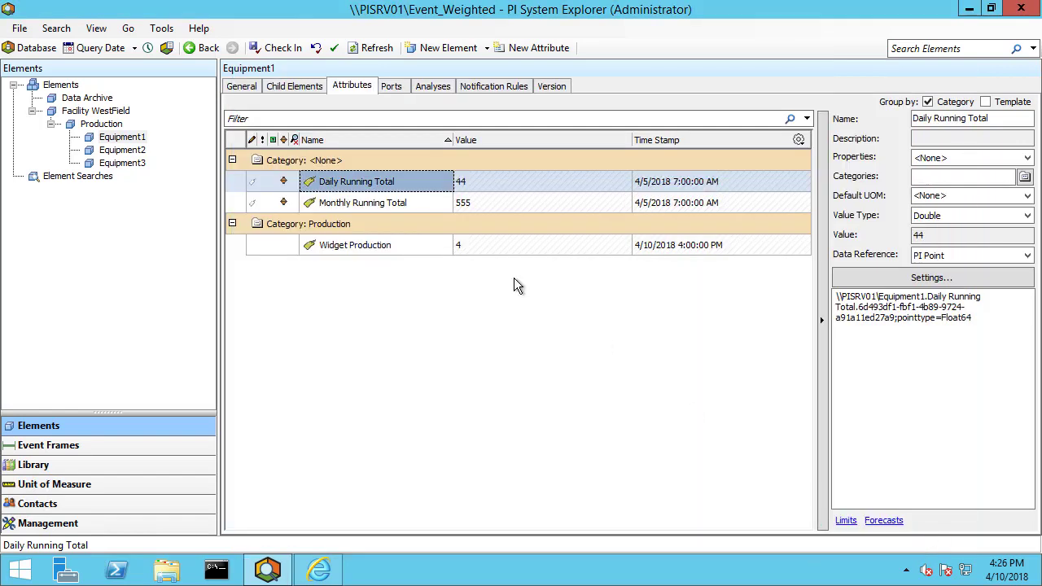
left_click(939, 278)
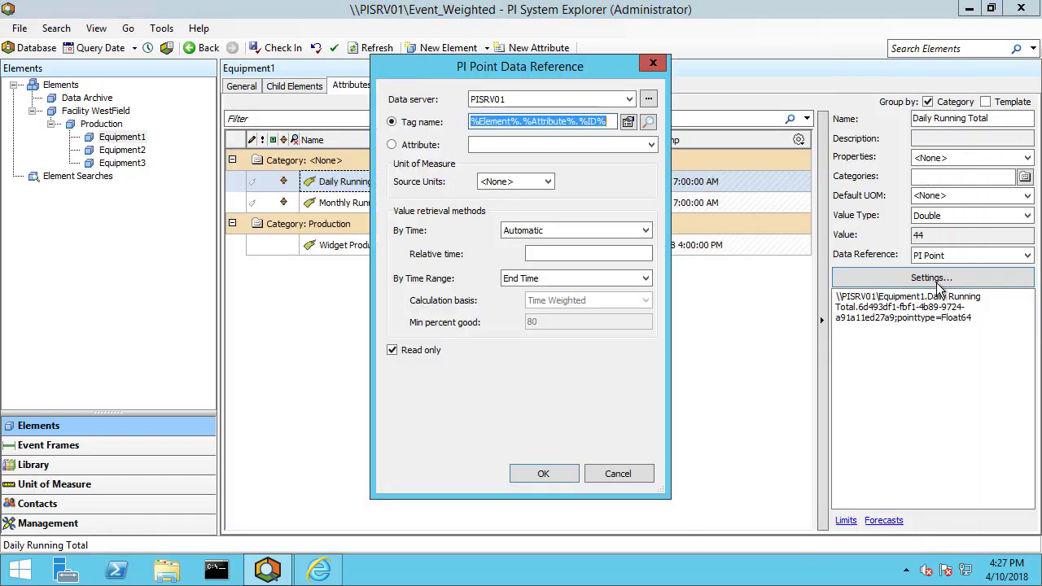
left_click(628, 123)
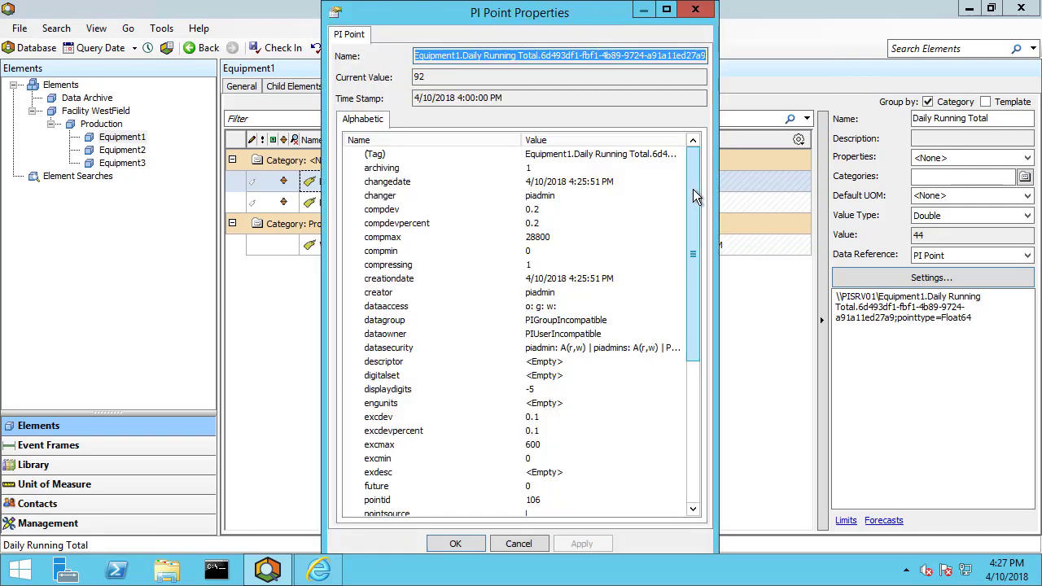
mouse_move(693, 188)
left_mouse_down()
mouse_move(690, 326)
mouse_move(686, 203)
left_mouse_up()
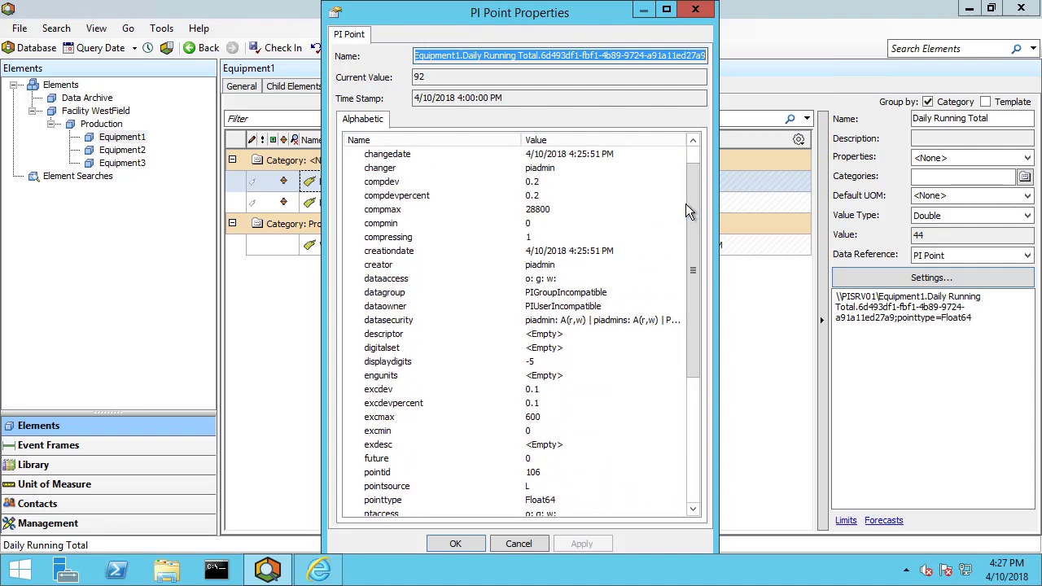
left_click(537, 237)
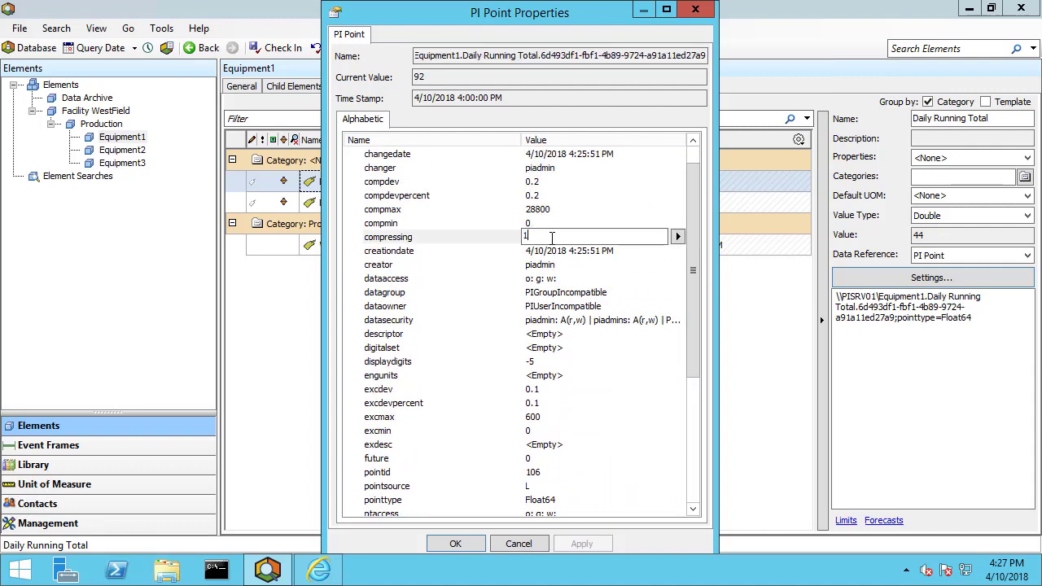
left_click_drag(551, 237, 495, 230)
left_click(518, 544)
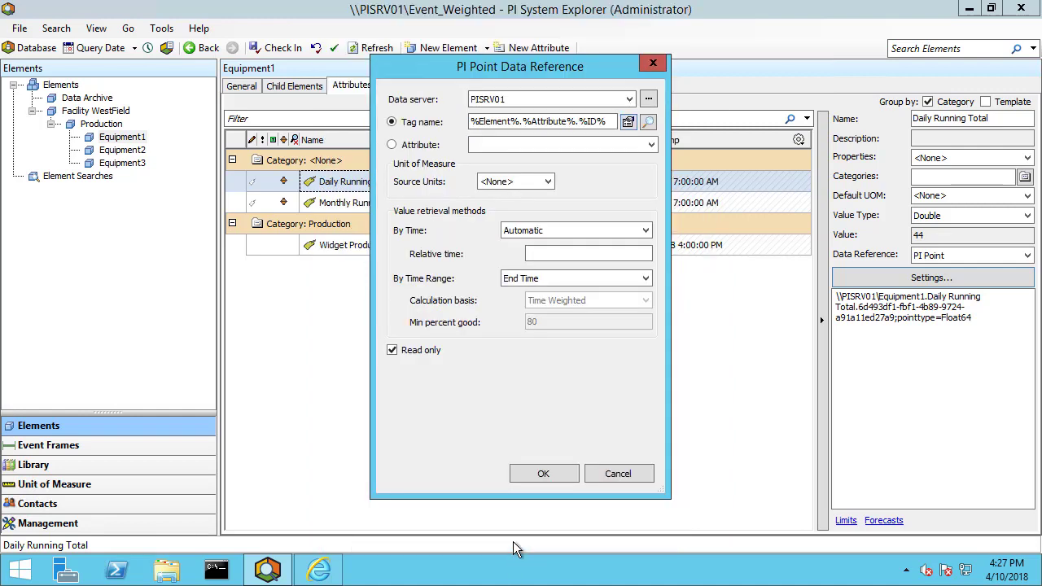
left_click(594, 472)
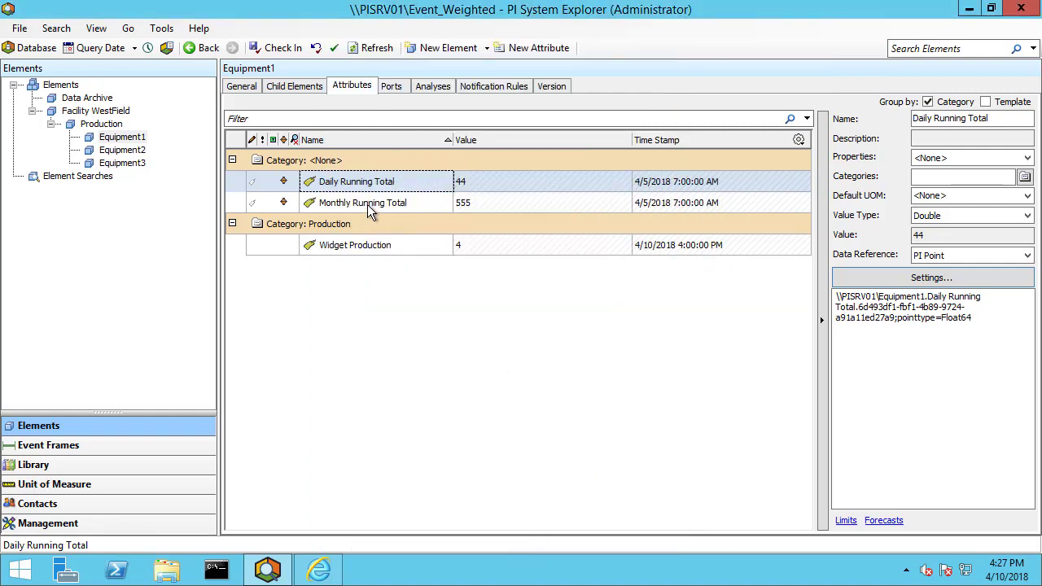
left_click(368, 204)
right_click(367, 204)
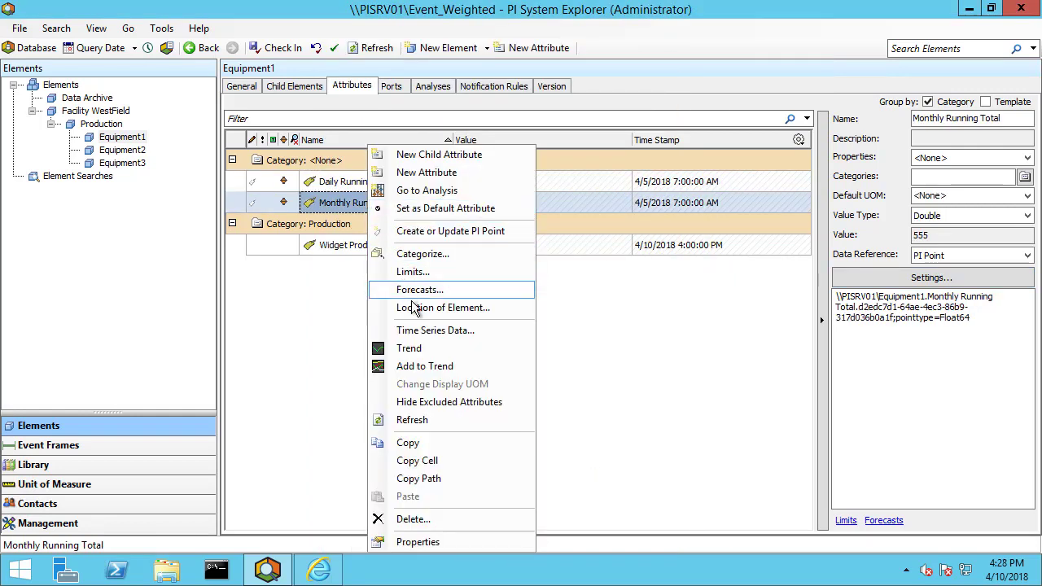
left_click(420, 349)
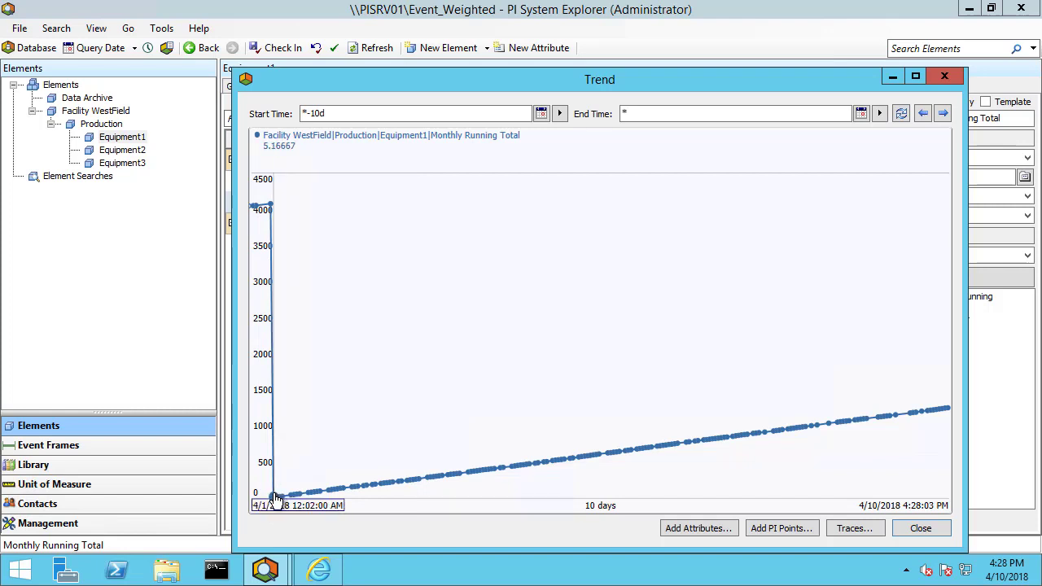
left_click(924, 530)
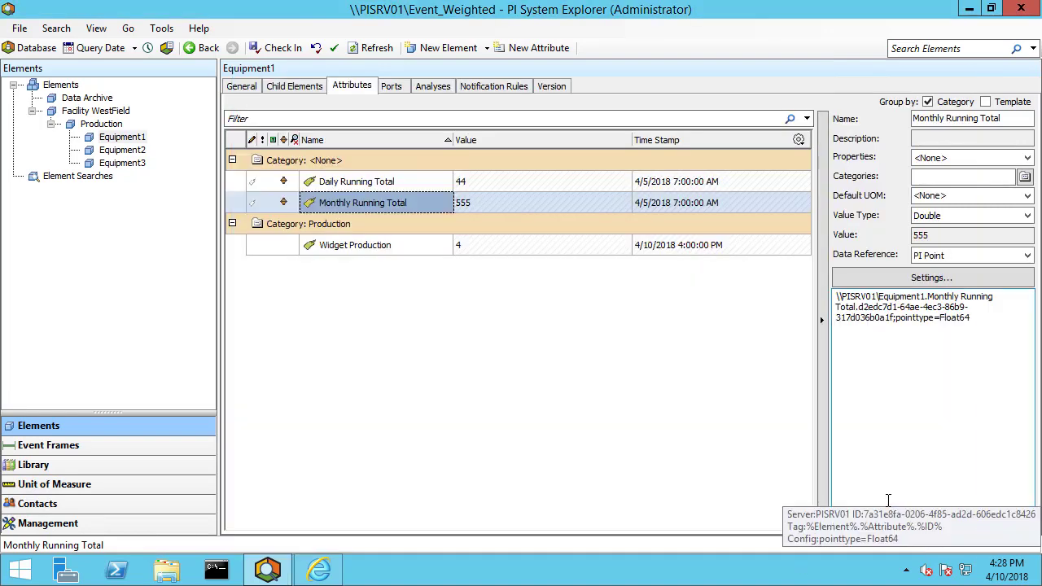
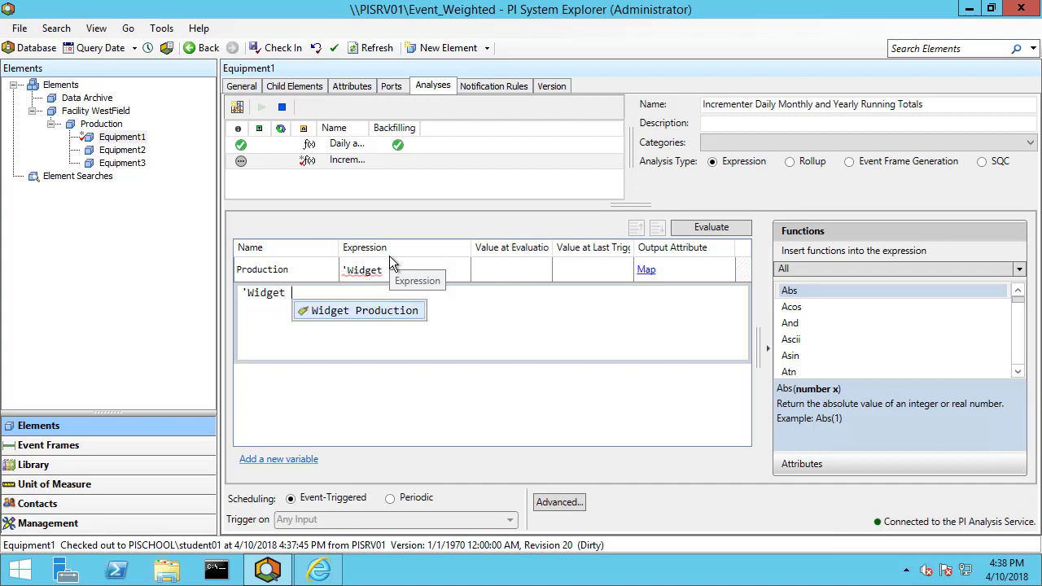
Step: Correct the Production variable's reference to 'Widget Production'
key("BackSpace")
type("uction")
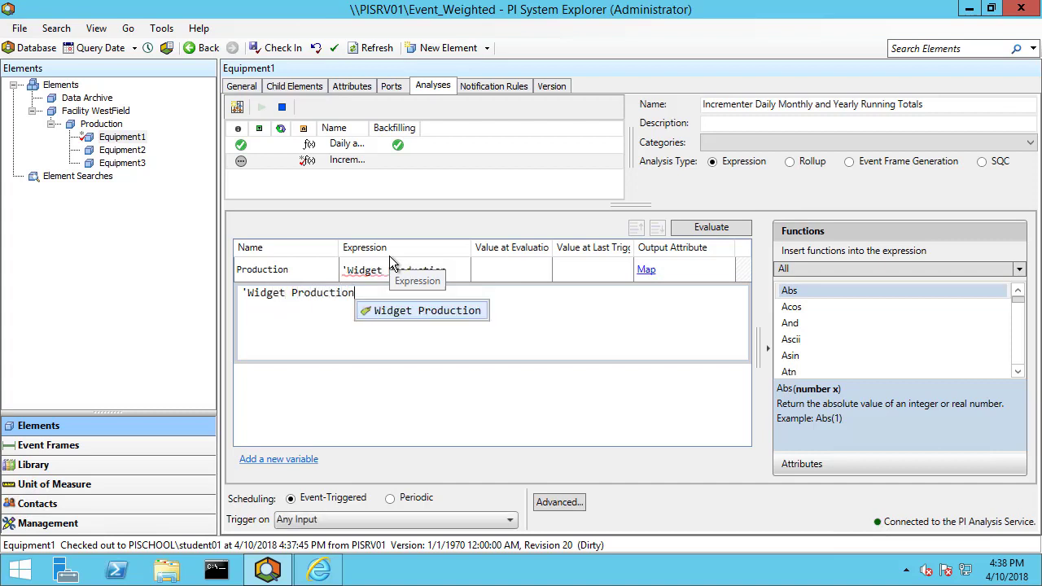
key("Return")
key("Return")
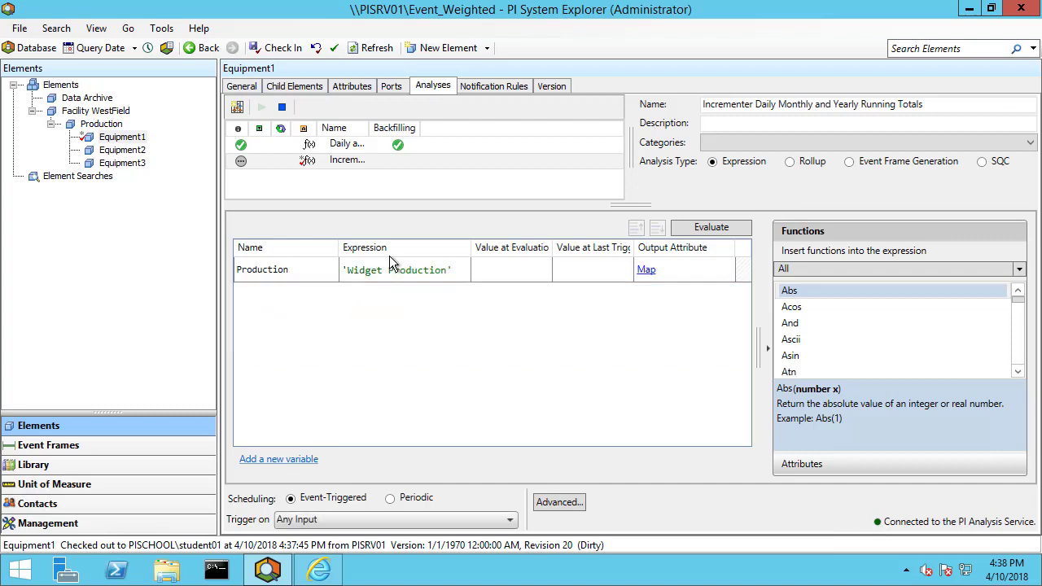
Step: Add a second analysis variable named DailyRunningTotal
left_click(277, 459)
left_click(289, 295)
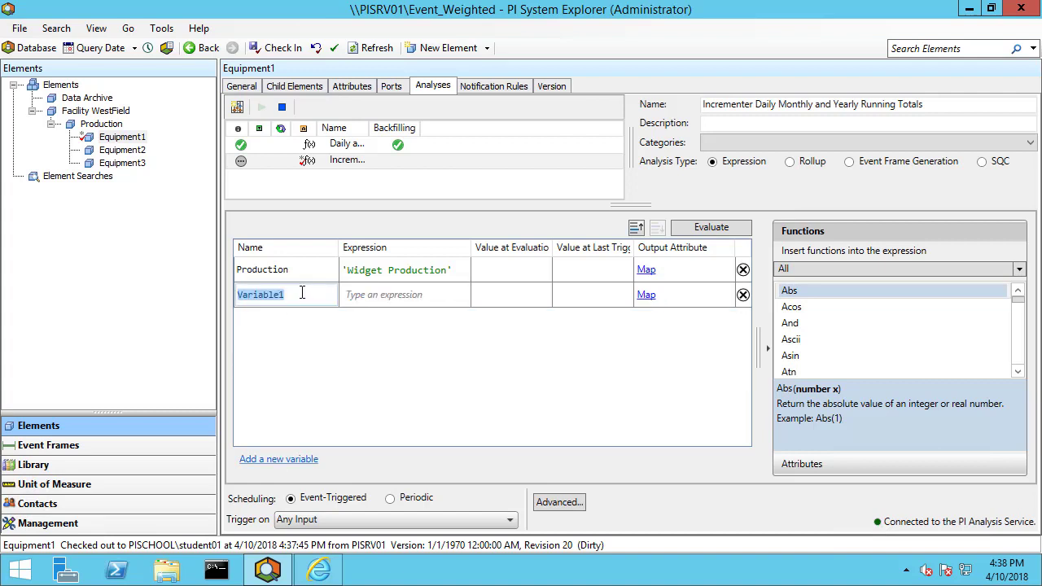
type("Daily")
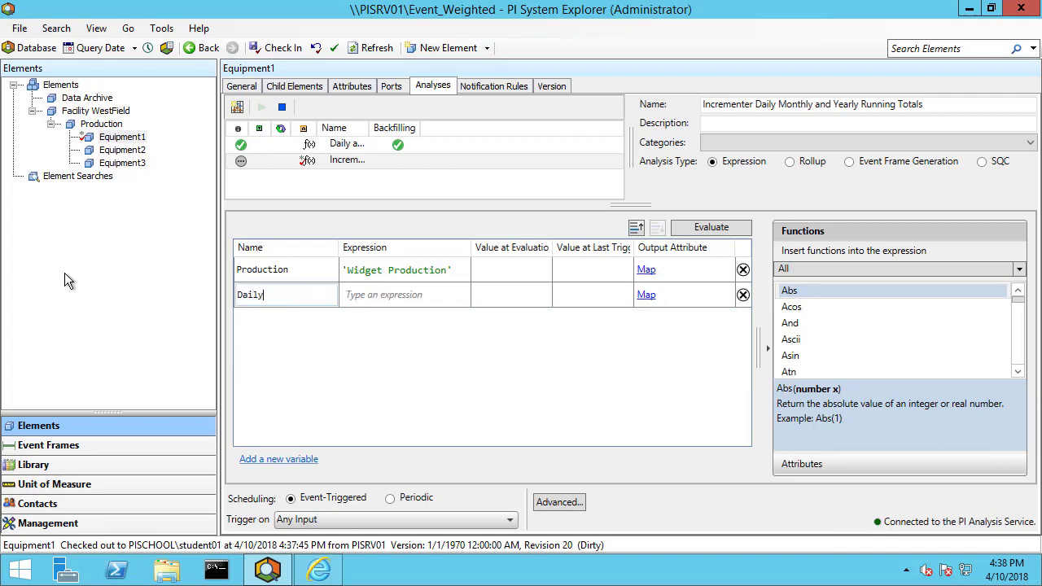
type("RunningTotal")
key("Return")
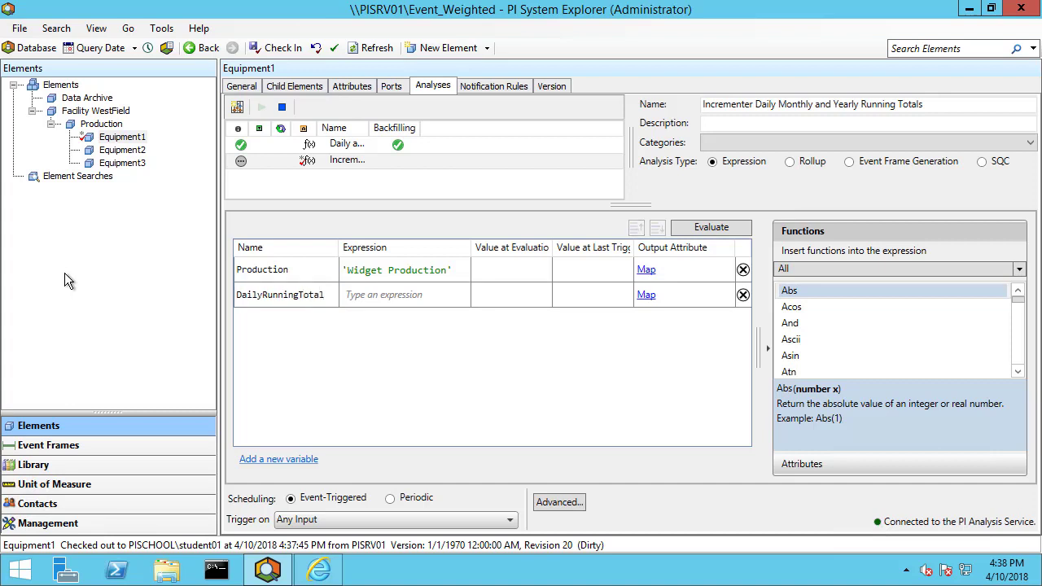
left_click(352, 298)
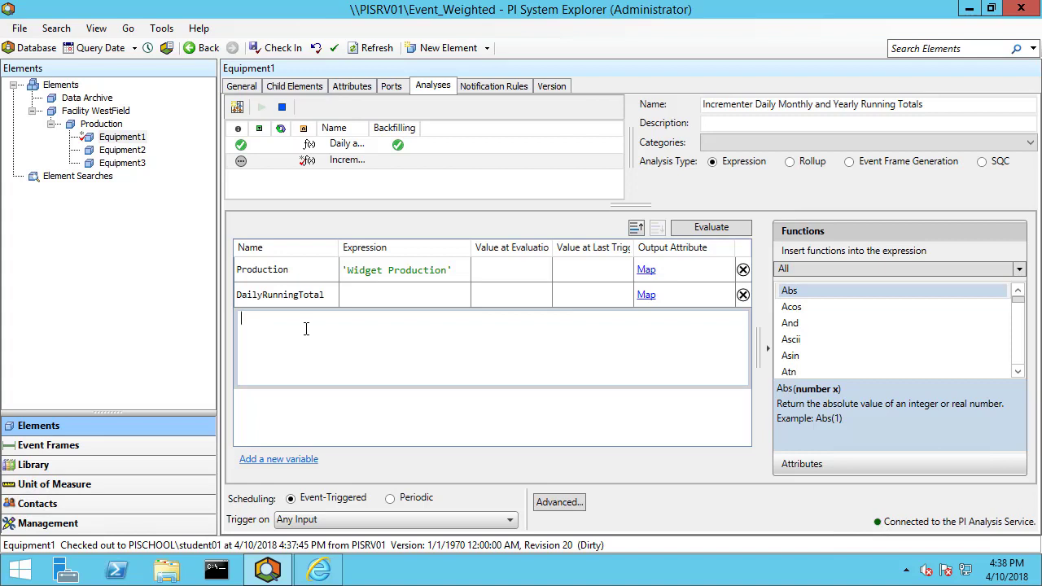
Step: Set DailyRunningTotal's expression to Production + 'Inc Daily Running Total'
type("Production")
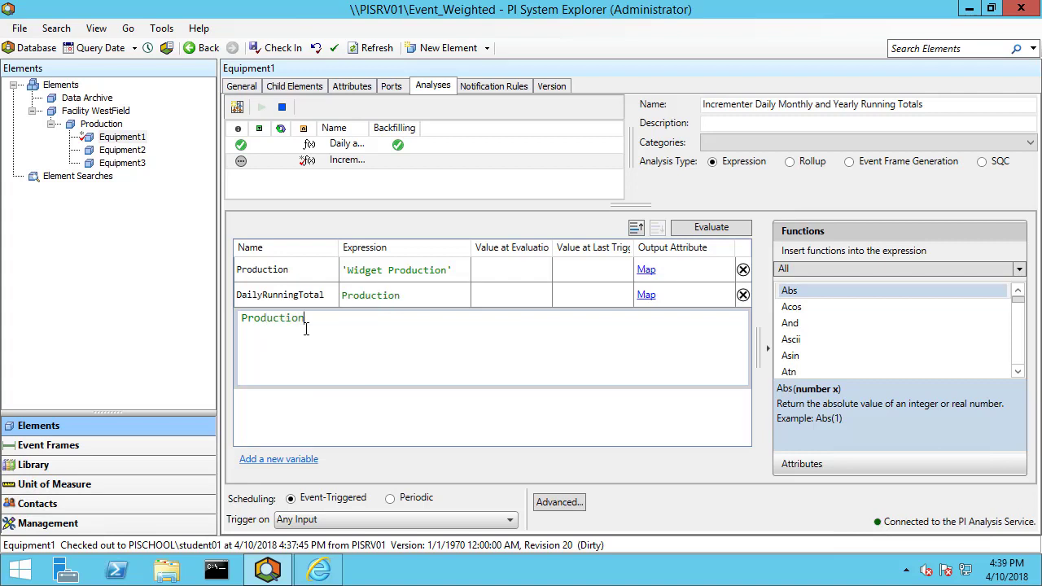
type(" + ")
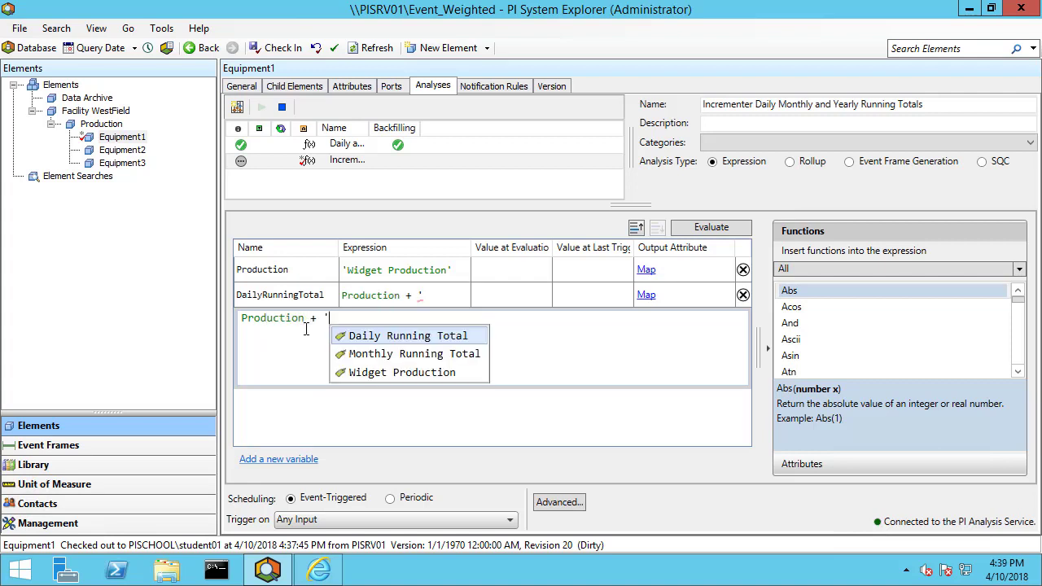
type("'Inc Daily ")
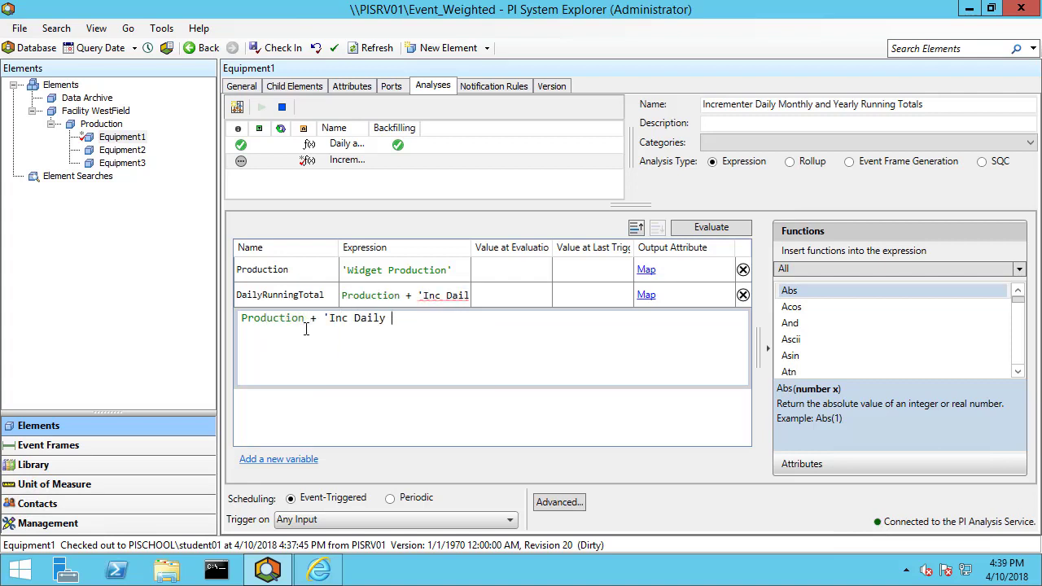
type("Running Total'")
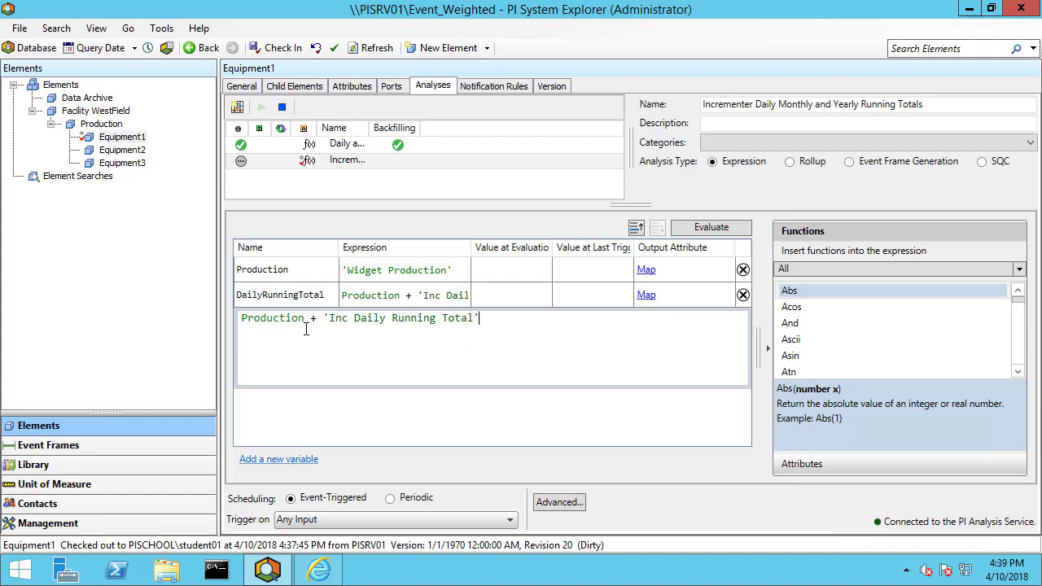
left_click(651, 298)
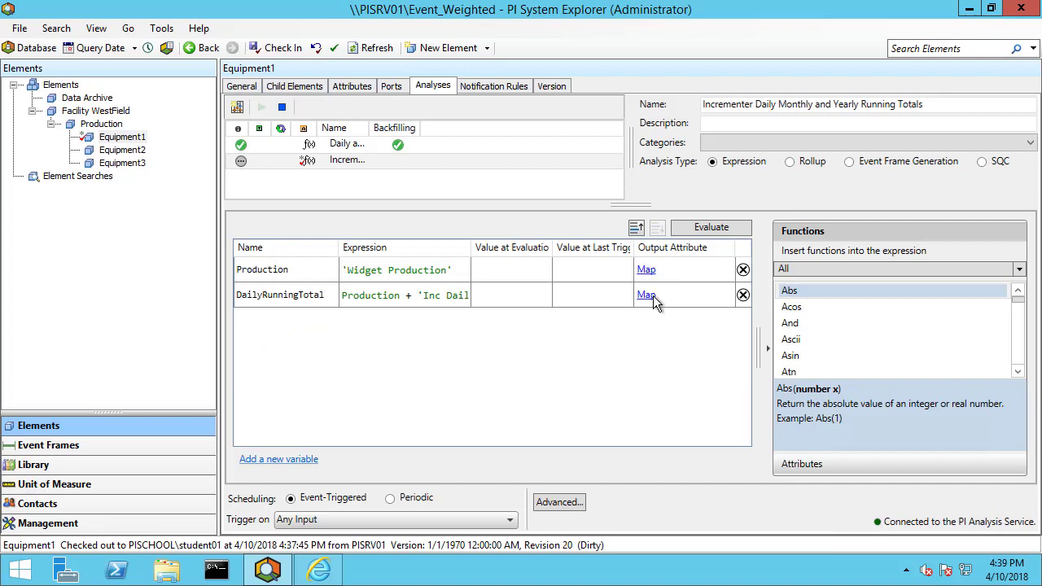
left_click(651, 296)
left_click(679, 324)
Step: Map DailyRunningTotal's output to a new attribute named Inc Daily Running Total
left_click(647, 297)
left_click(669, 313)
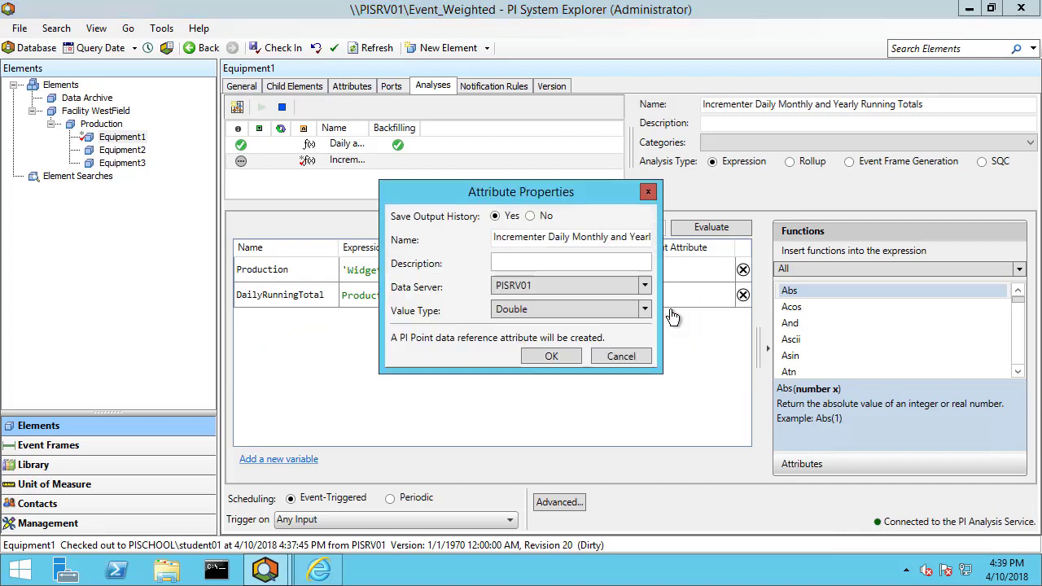
left_click_drag(503, 246, 843, 253)
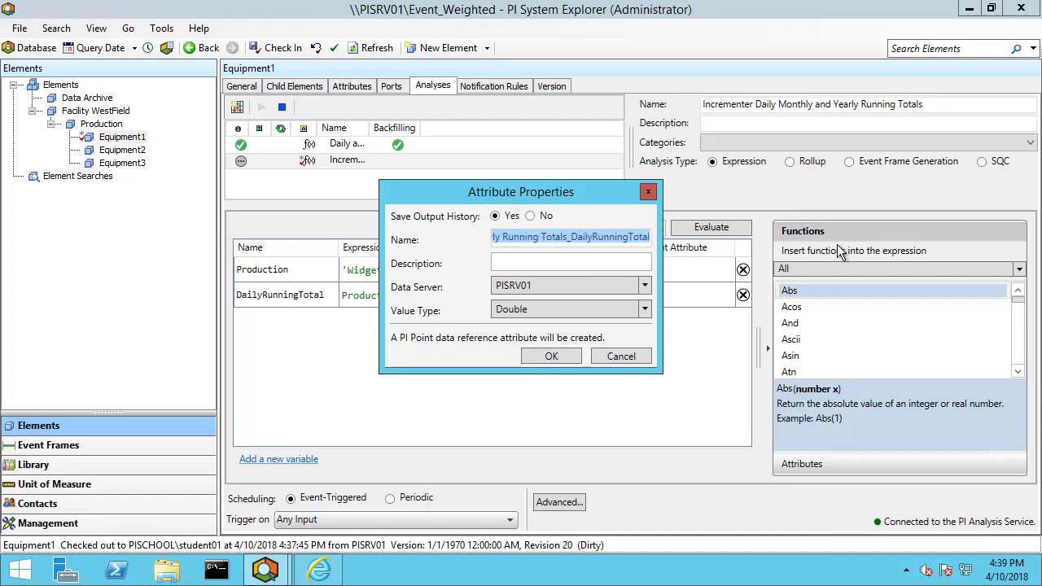
key("BackSpace")
type("Inc Daily ")
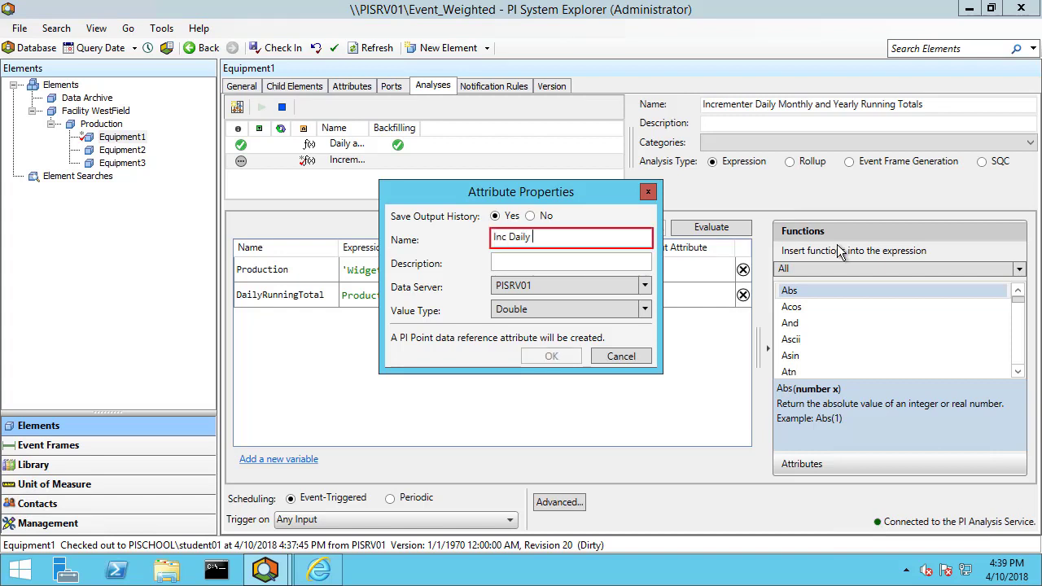
type("Running Total")
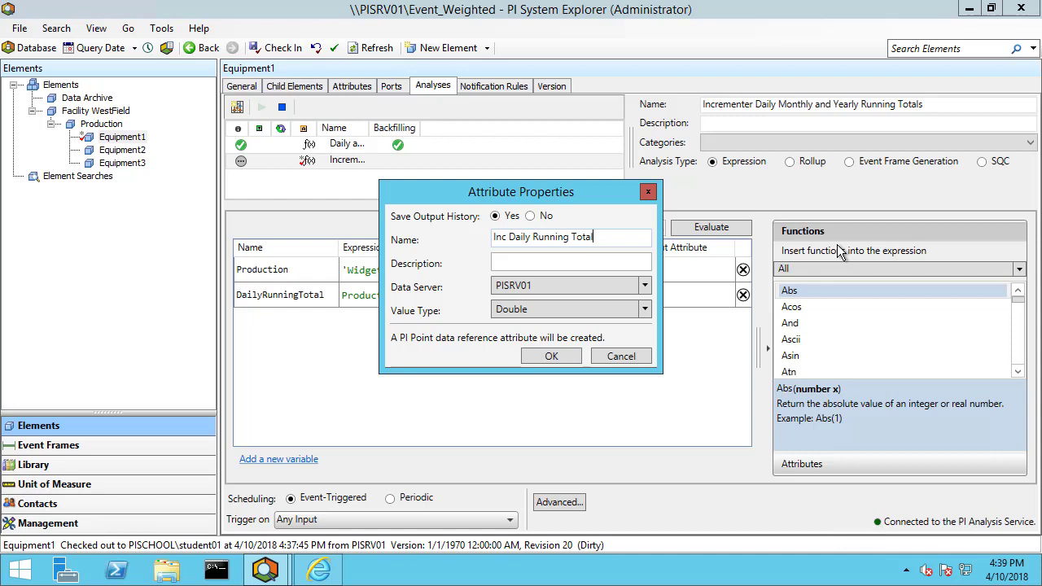
left_click(565, 356)
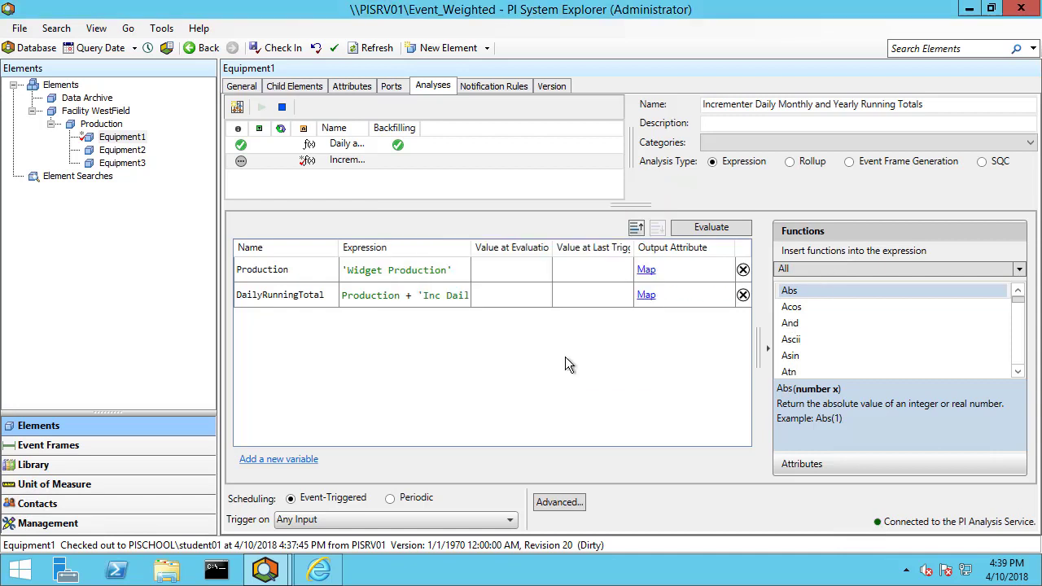
Step: Prefix the expression with IF (BadVal(Production)) = TRUE THEN NoOutput()
left_click(362, 295)
left_click(242, 318)
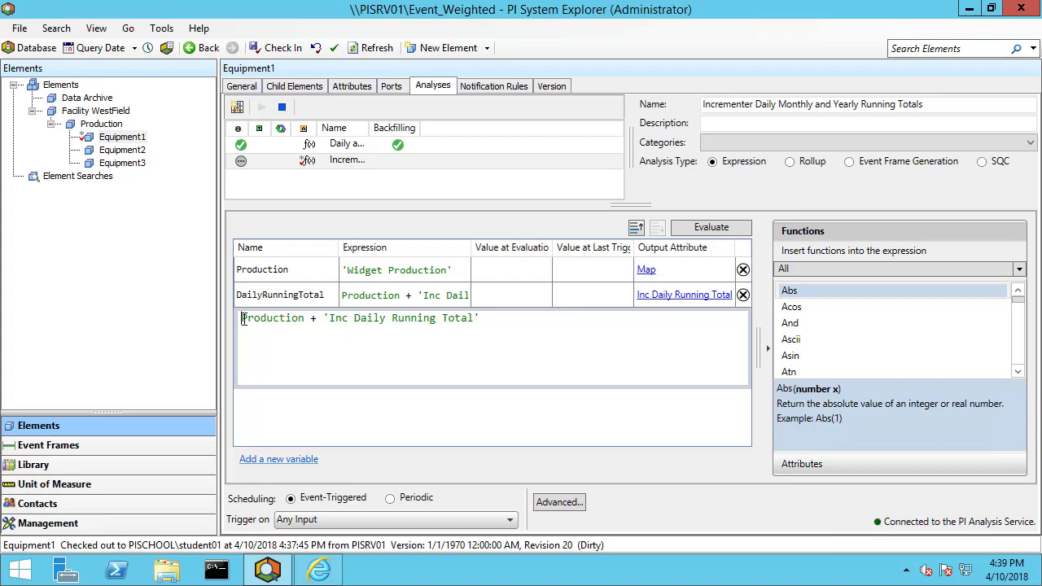
key("Return")
key("Return")
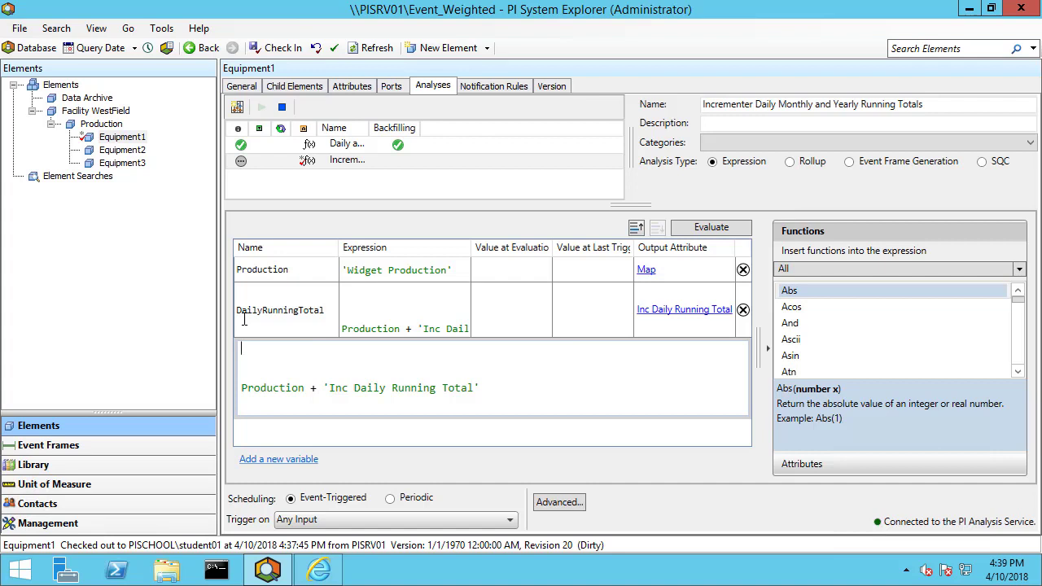
type("IF (BadVal")
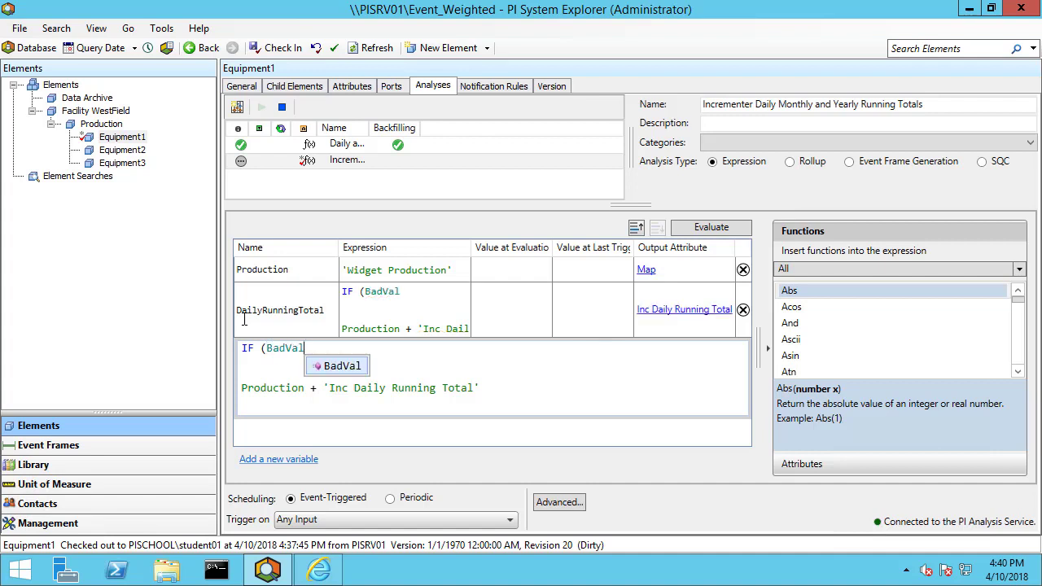
type("(P")
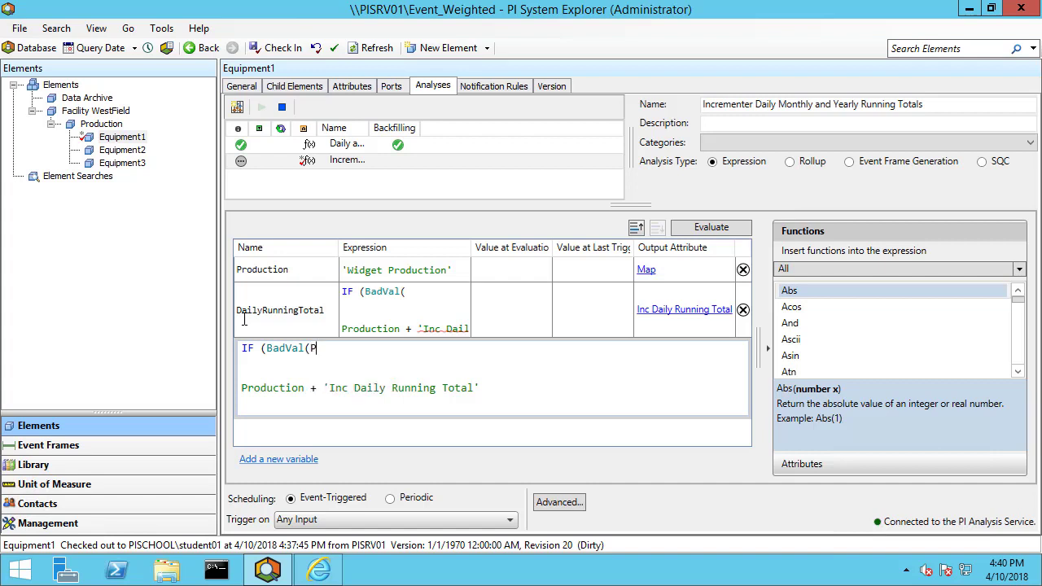
type("roducti")
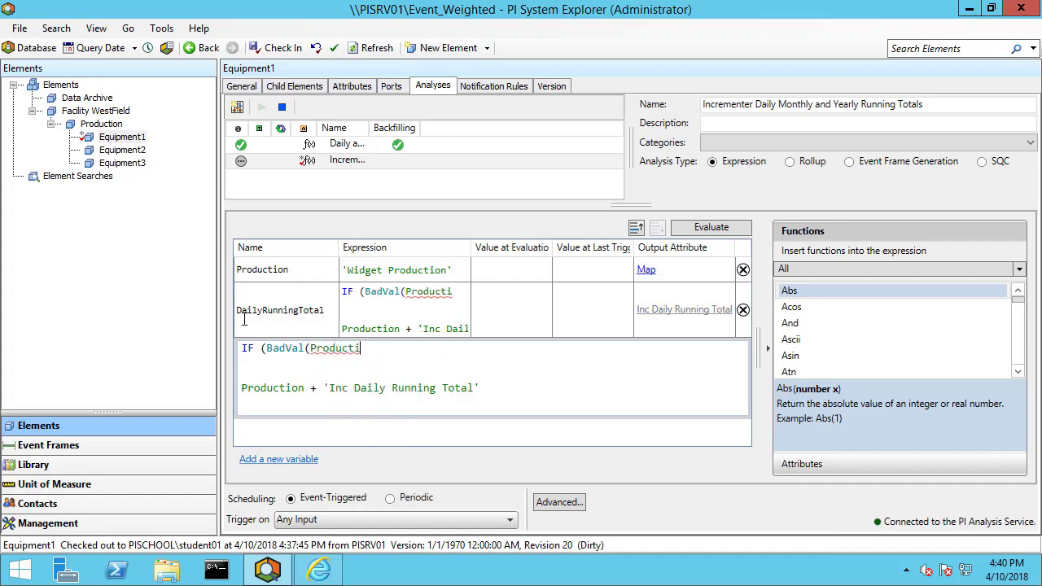
type("on)) =")
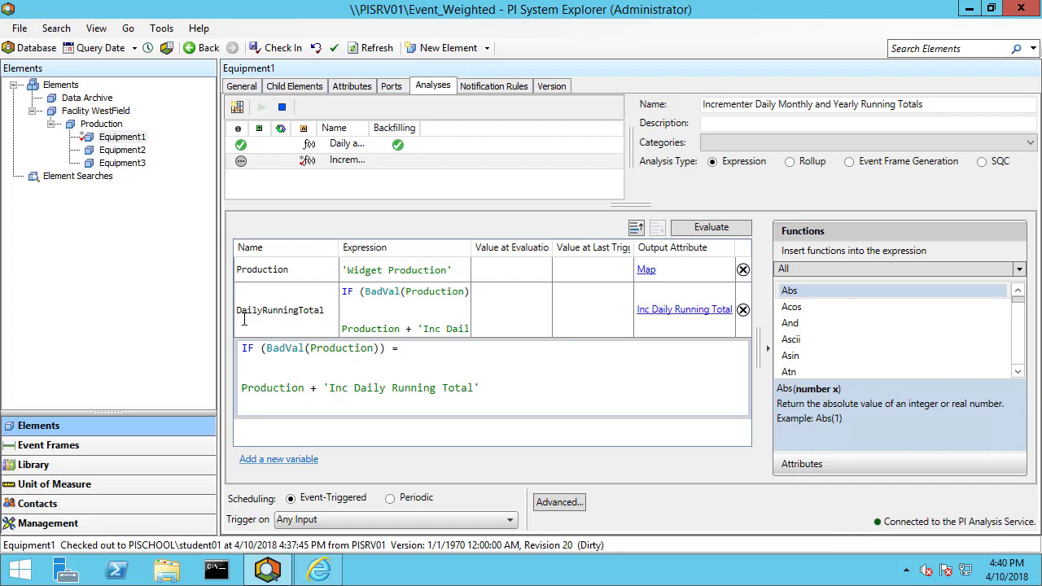
type(" TRUE")
key("Return")
type("THE")
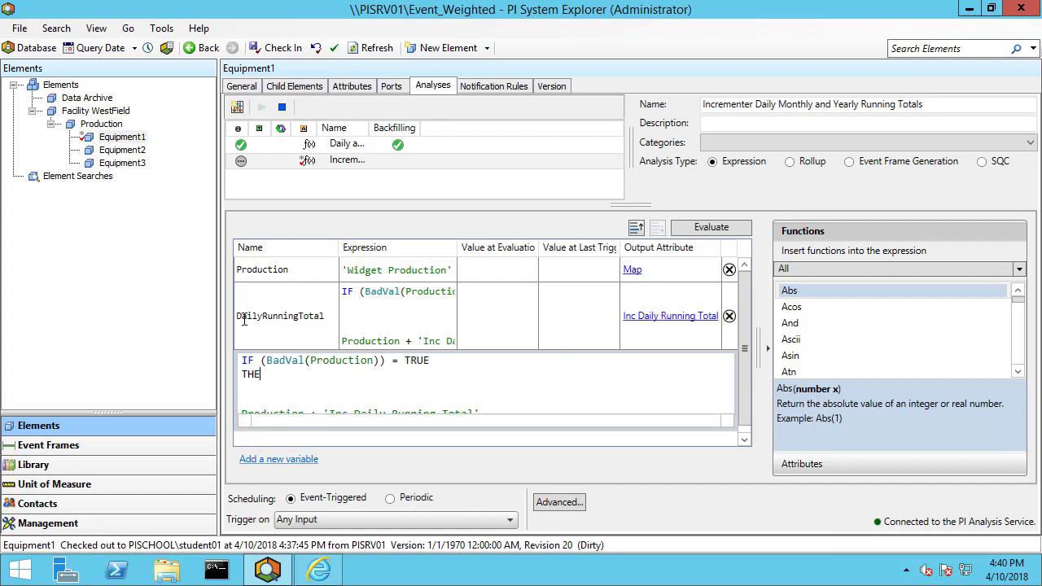
type("N")
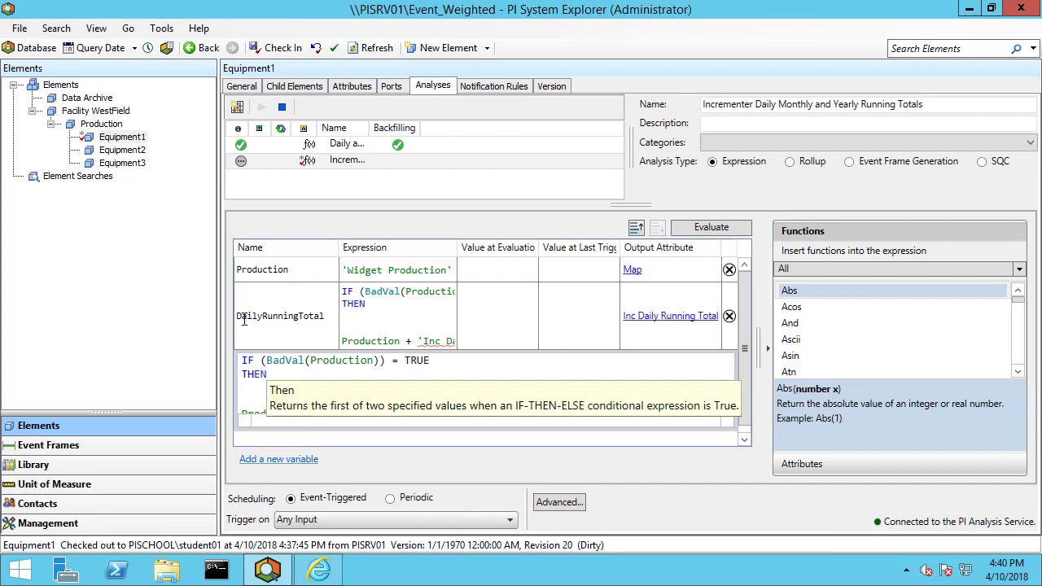
key("Down")
type("NoOutp")
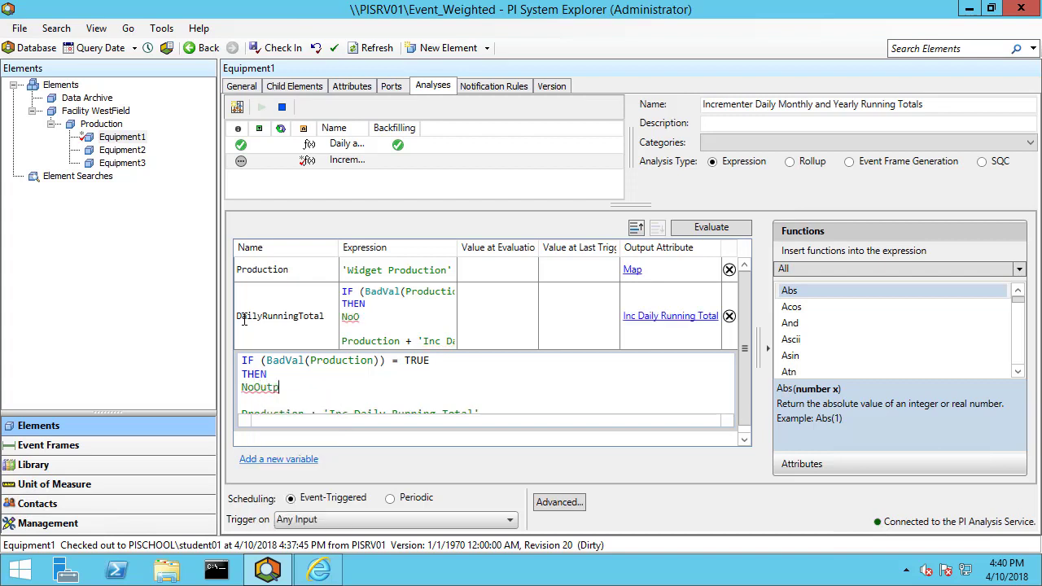
type("ut")
key("Tab")
Step: Add ELSE before the Production sum and widen the Expression column
key("Down")
type("ELSE")
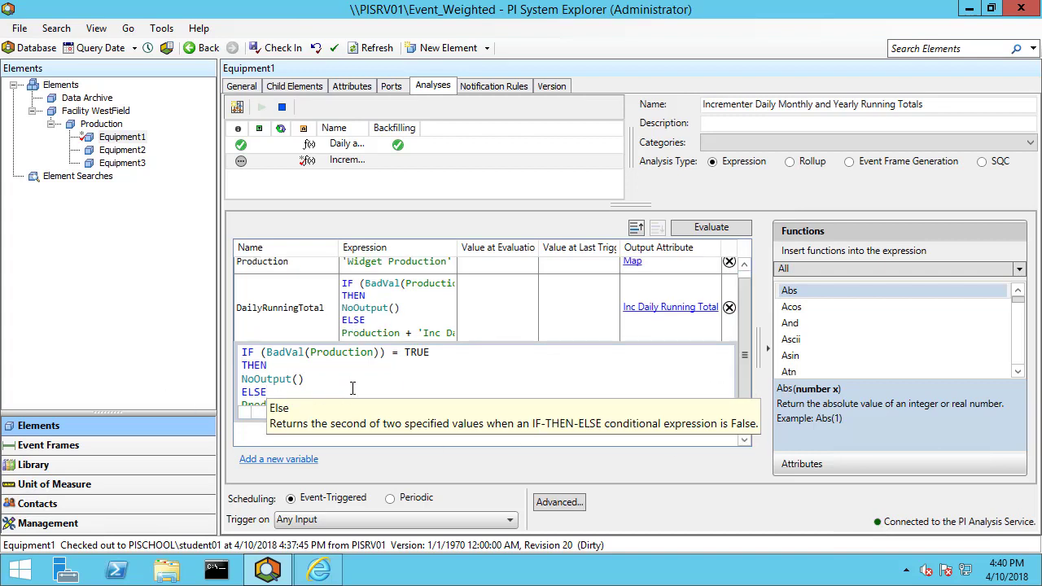
left_click(362, 446)
left_click_drag(458, 258, 608, 262)
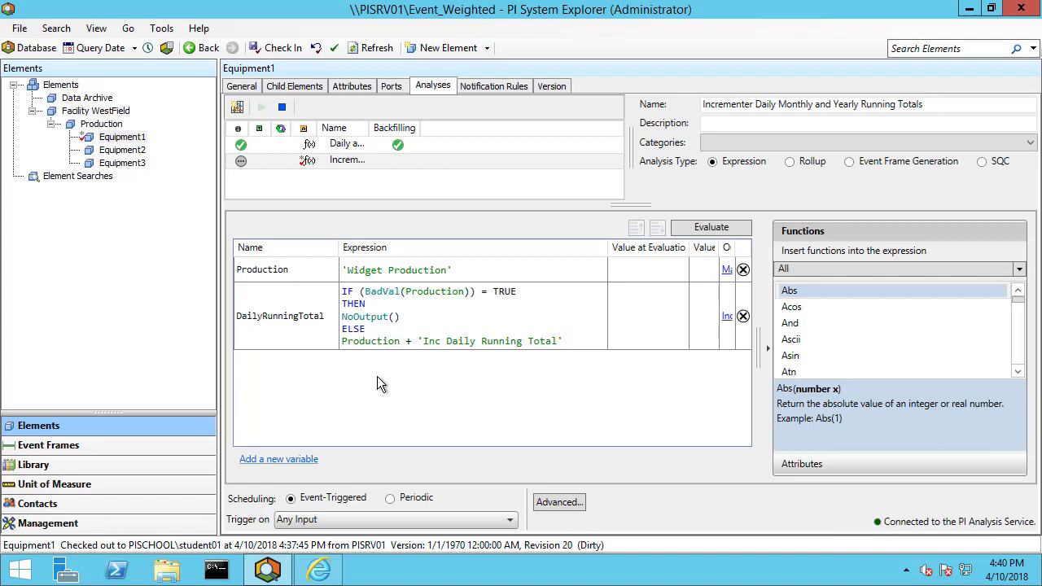
Step: Insert IF (Day('*')<>Day(PrevEvent('Inc Daily Running Total','*'))) after ELSE
left_click(391, 334)
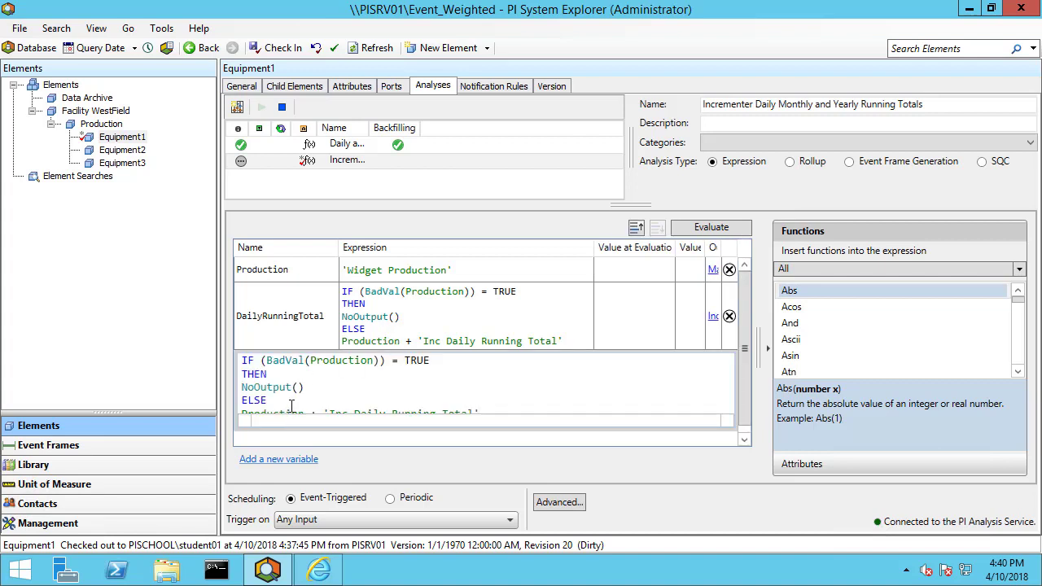
scroll(752, 444, "down", 1)
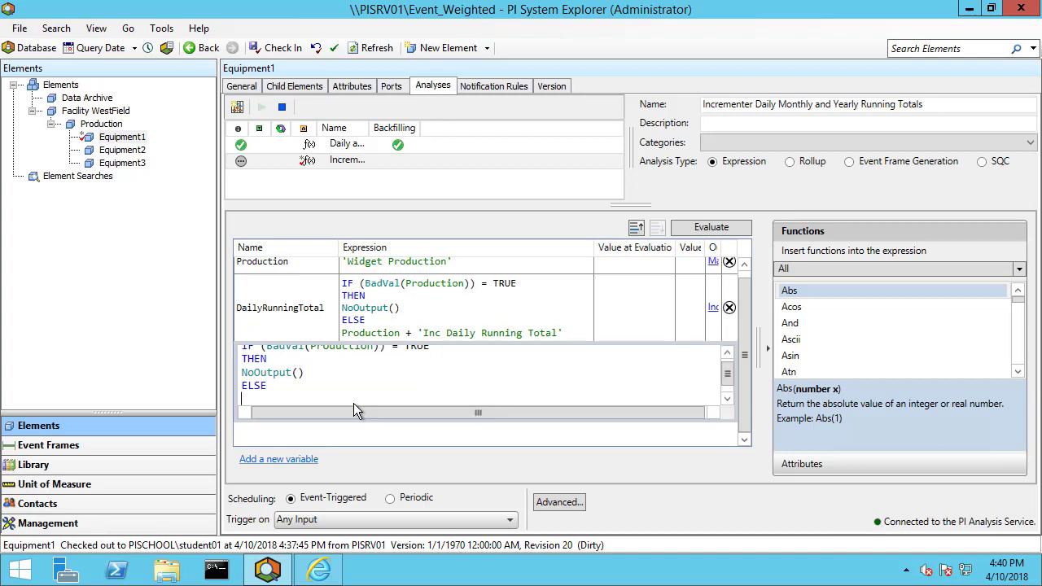
key("Return")
type("IF (")
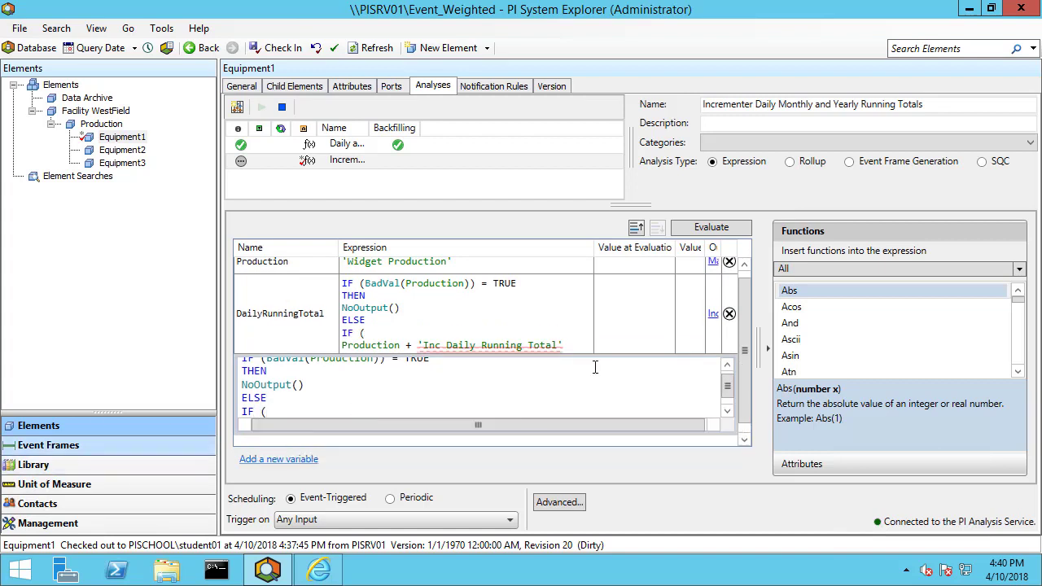
left_click(727, 411)
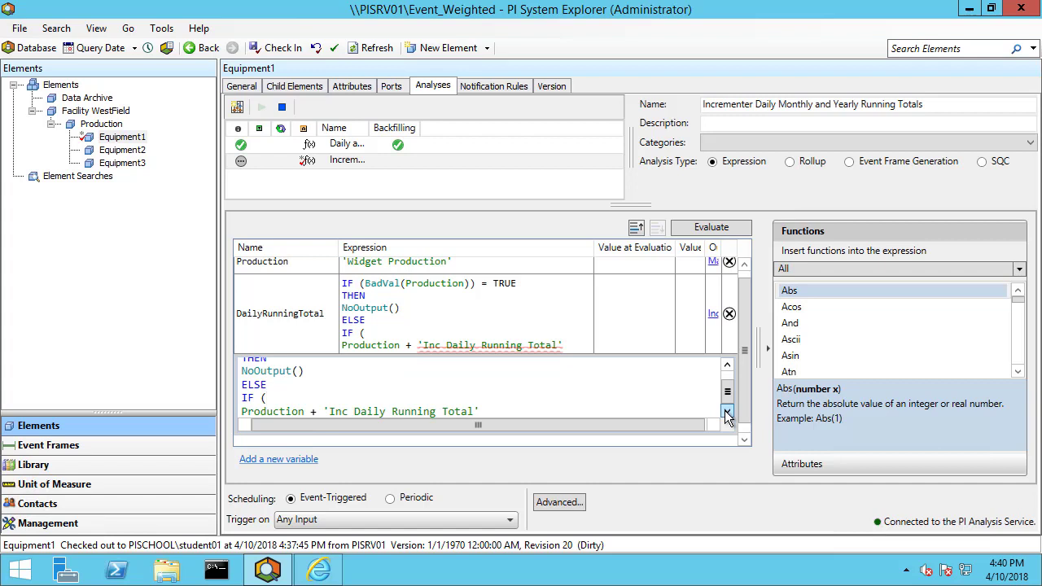
type("Day")
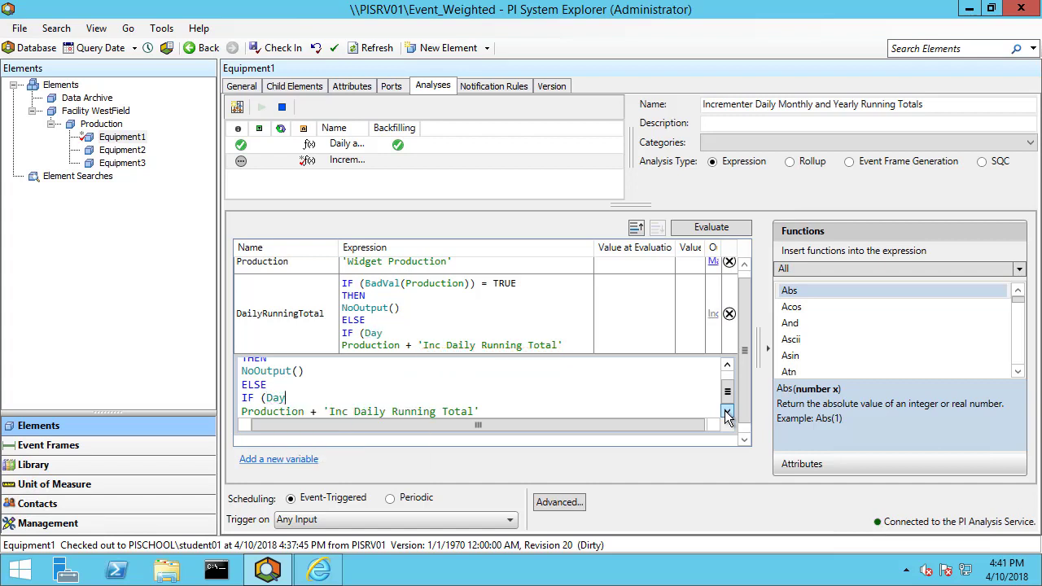
type("('*')<>")
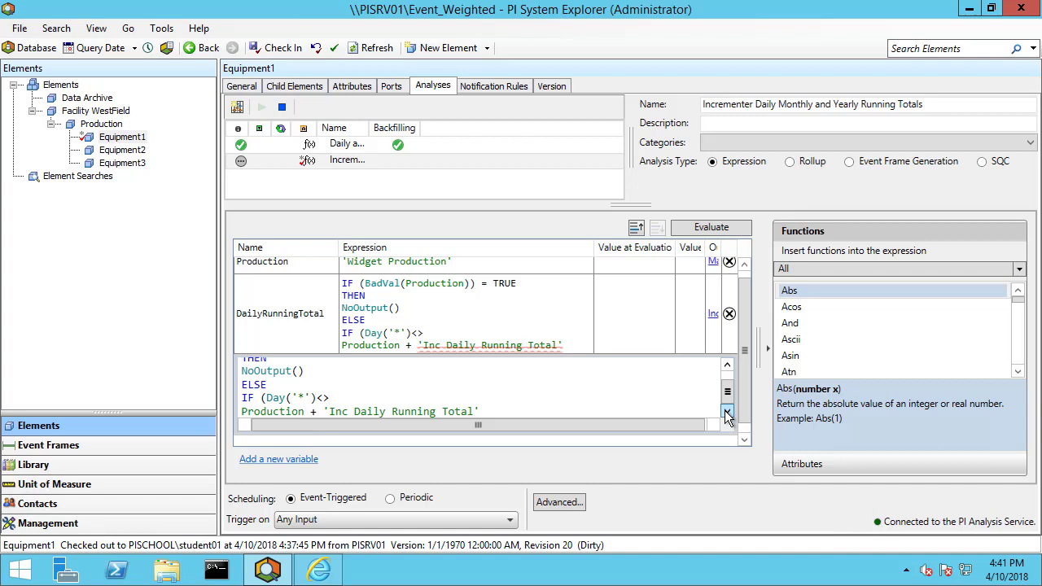
type("Day")
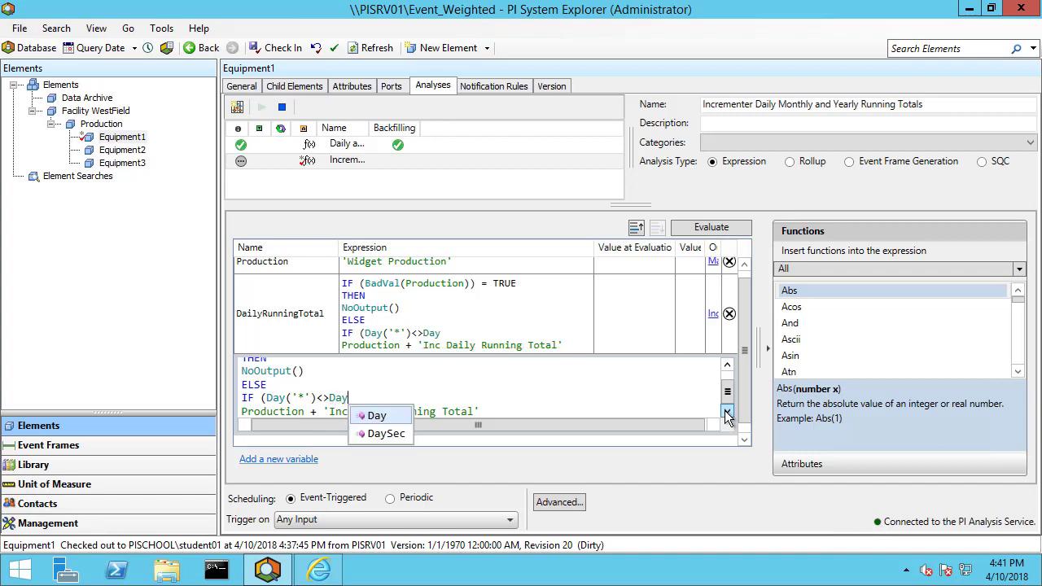
type("(Preve")
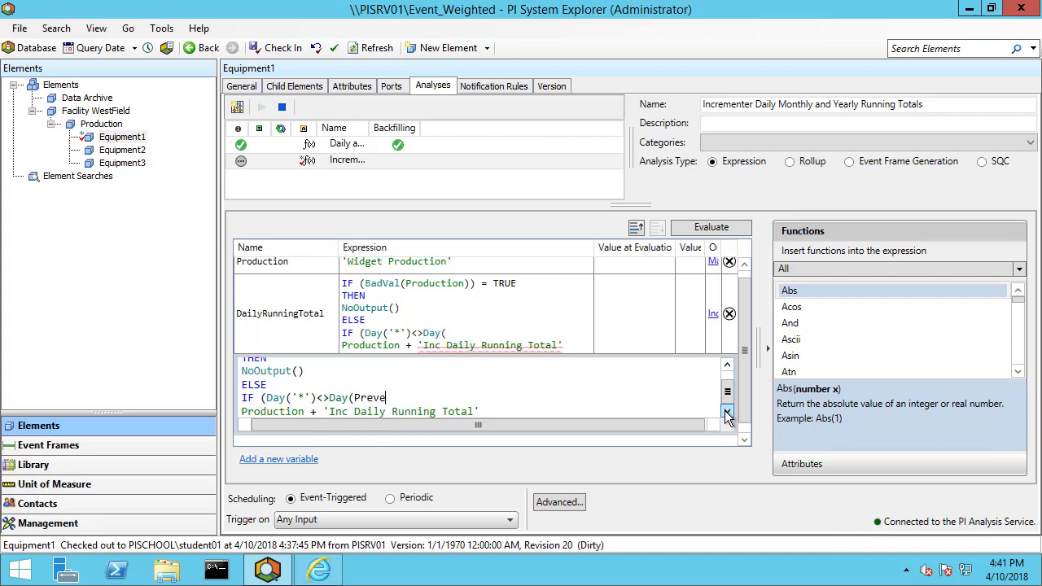
key("BackSpace")
type("Event")
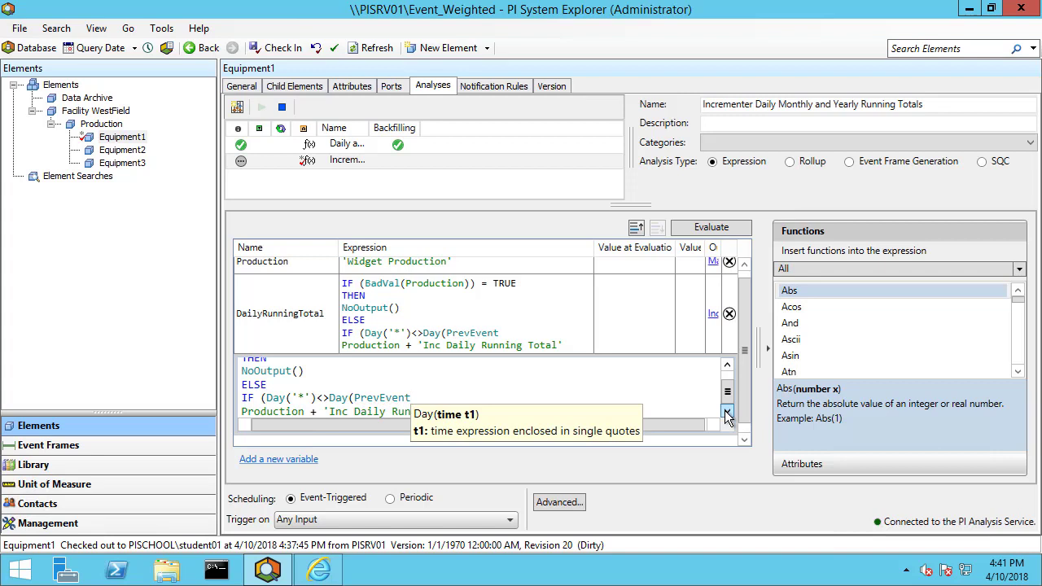
type("('Inc")
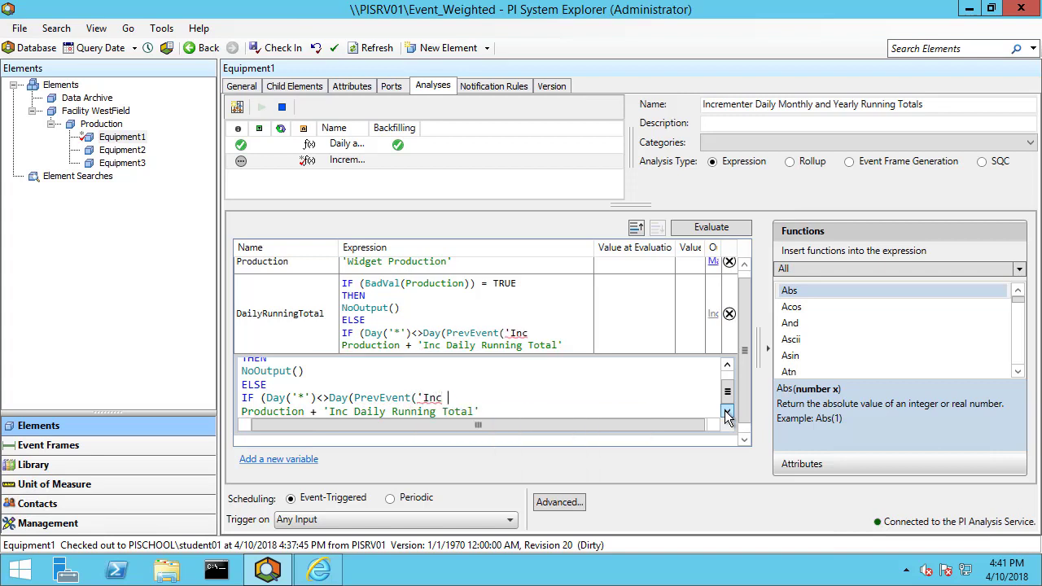
type(" Daily Running Total")
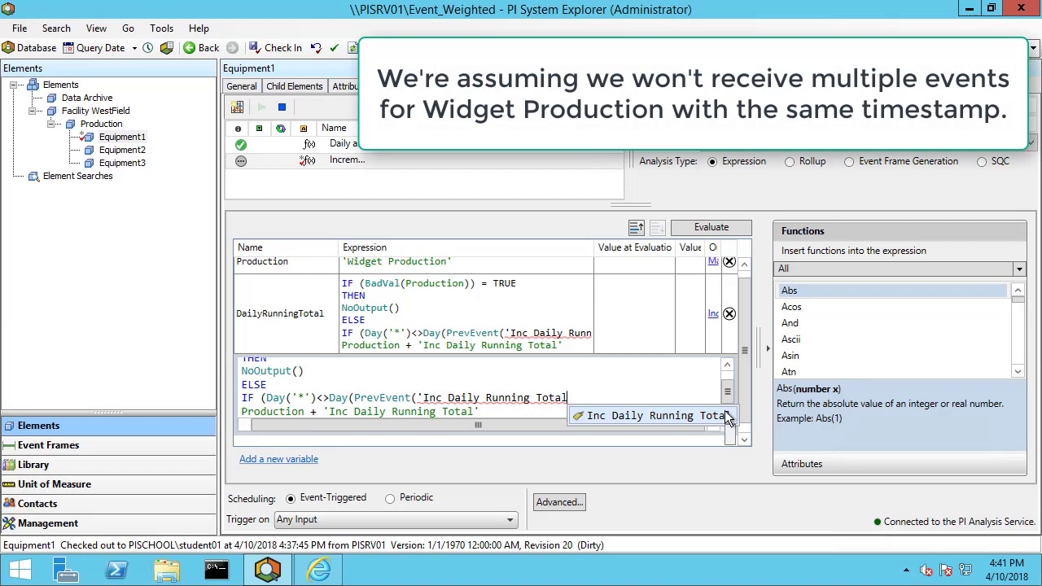
type("','*'")
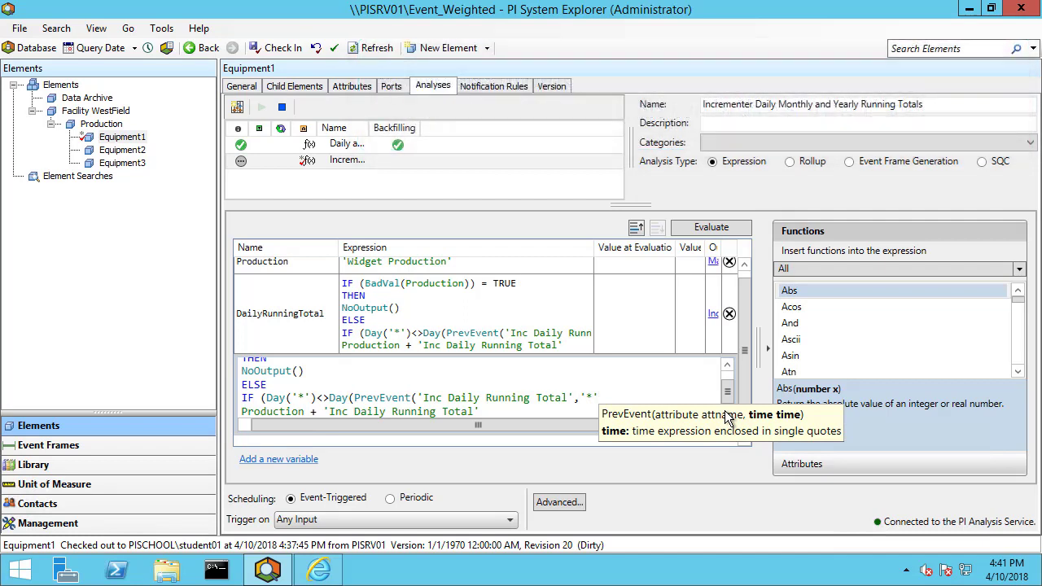
type("))")
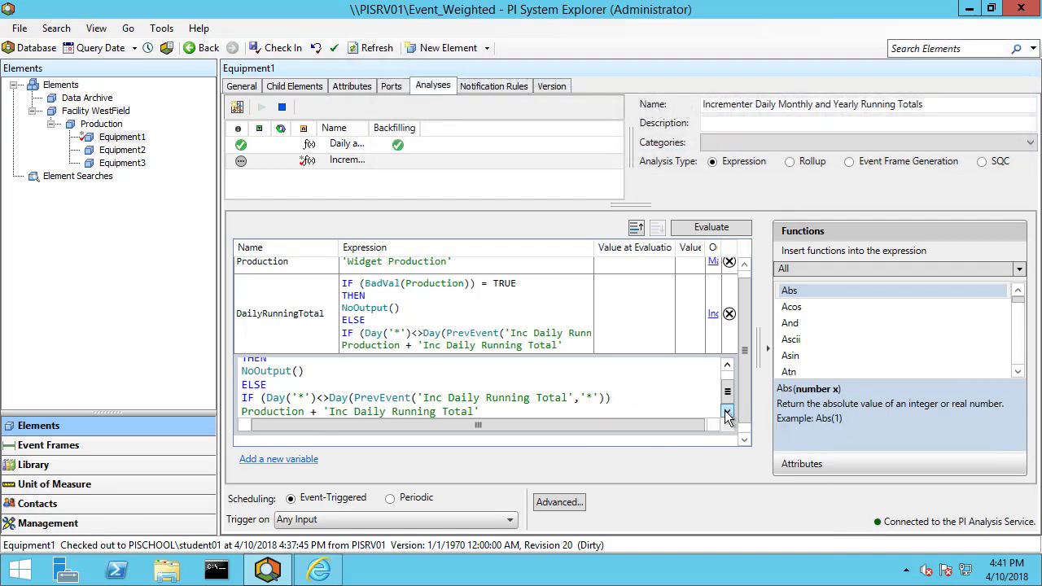
type(")")
Step: Extend the day-change condition with OR Production = "Pt Created"
type("OR")
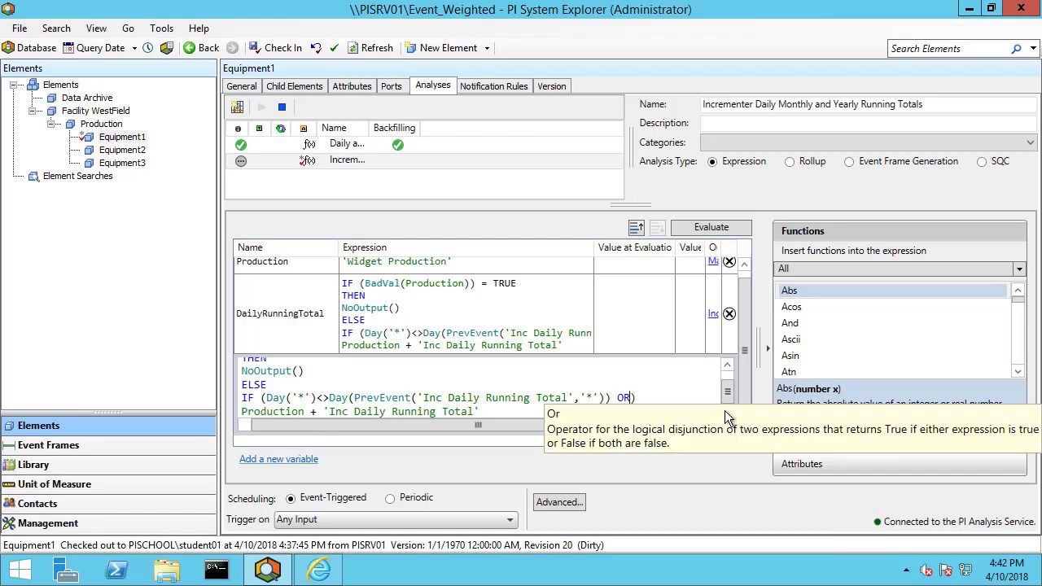
type(" Prod")
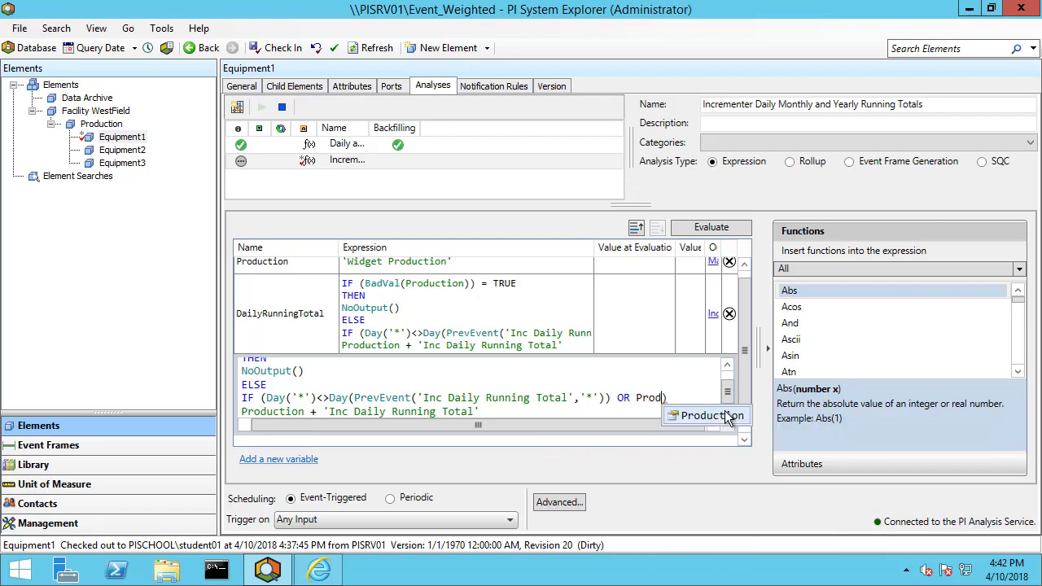
left_click(726, 412)
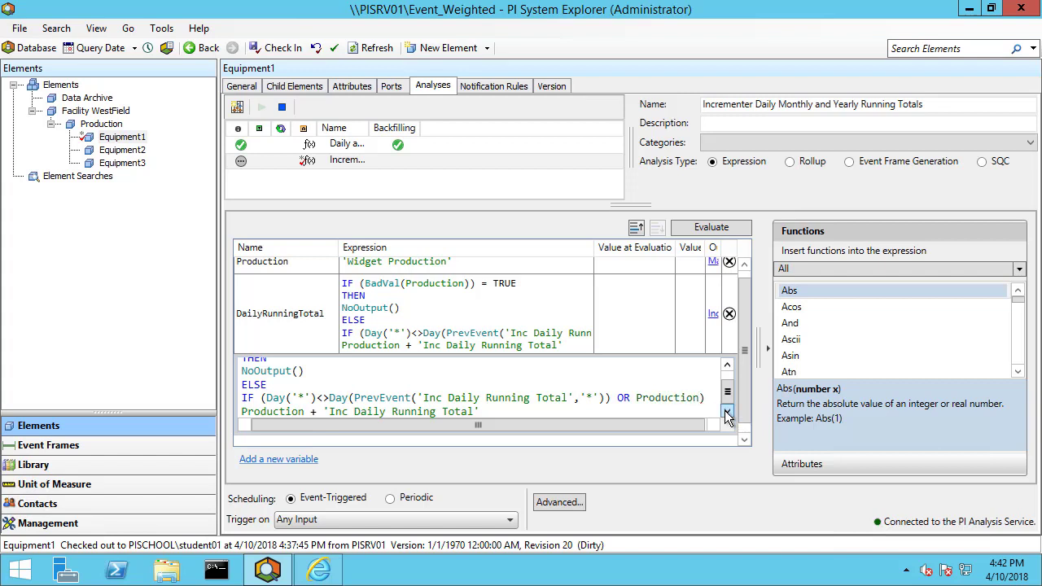
type("=\"Pt C")
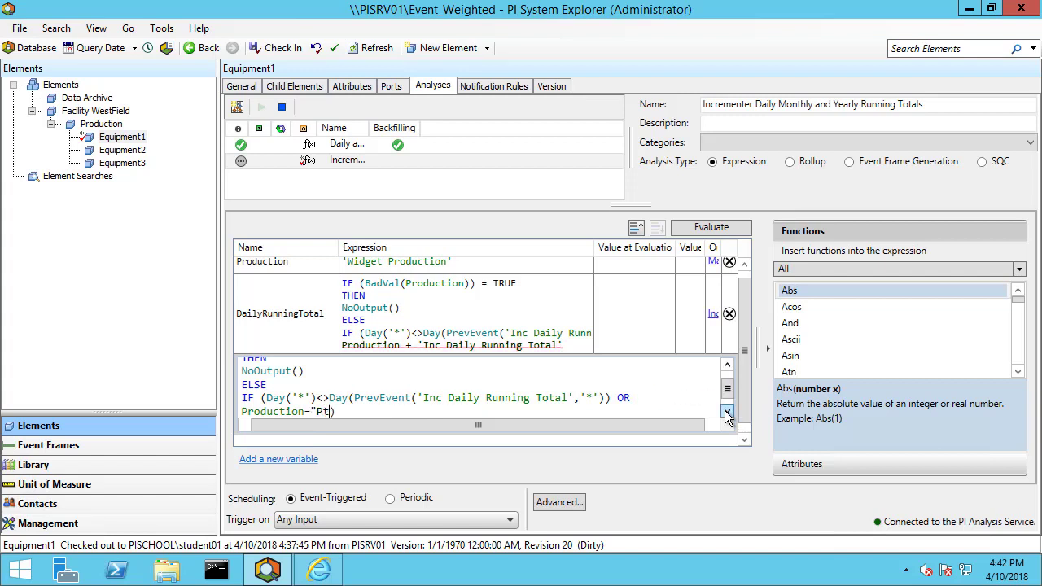
type("reated")
key("Return")
Step: Add branches THEN Production ELSE Production + 'Inc Daily Running Total'
type("THE")
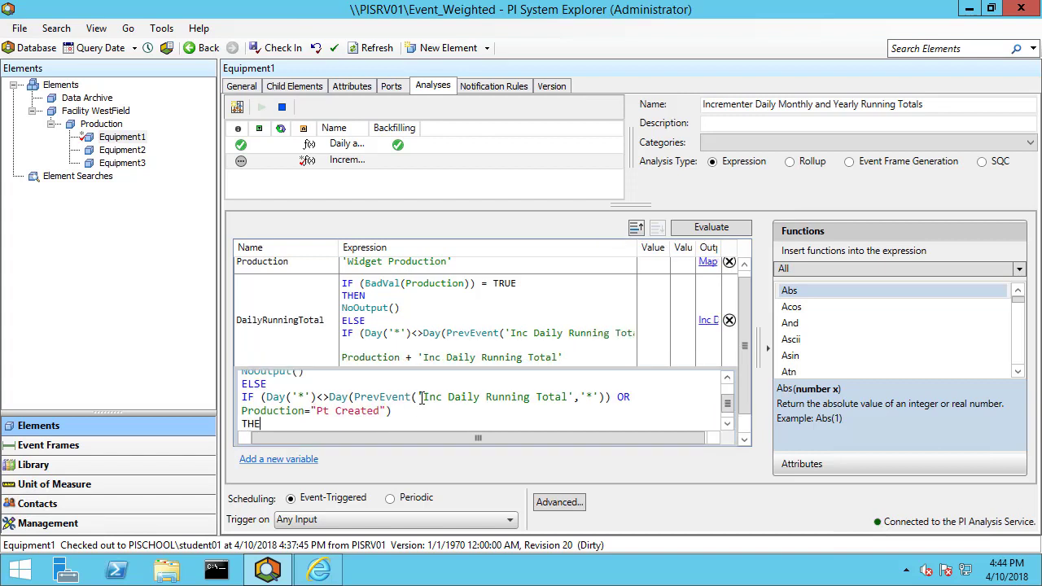
type("N")
key("Return")
type("Prod")
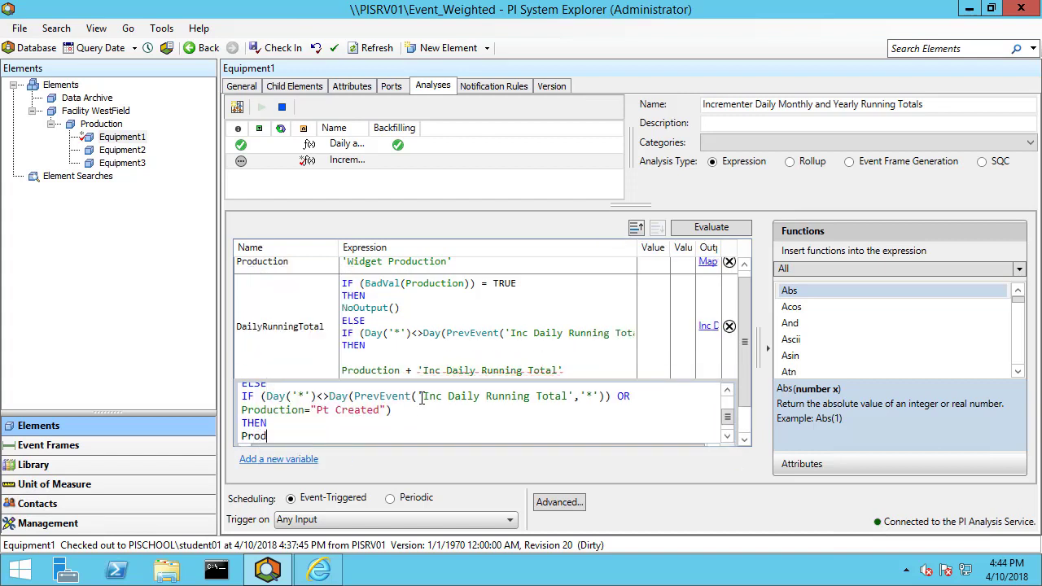
type("uction")
key("Return")
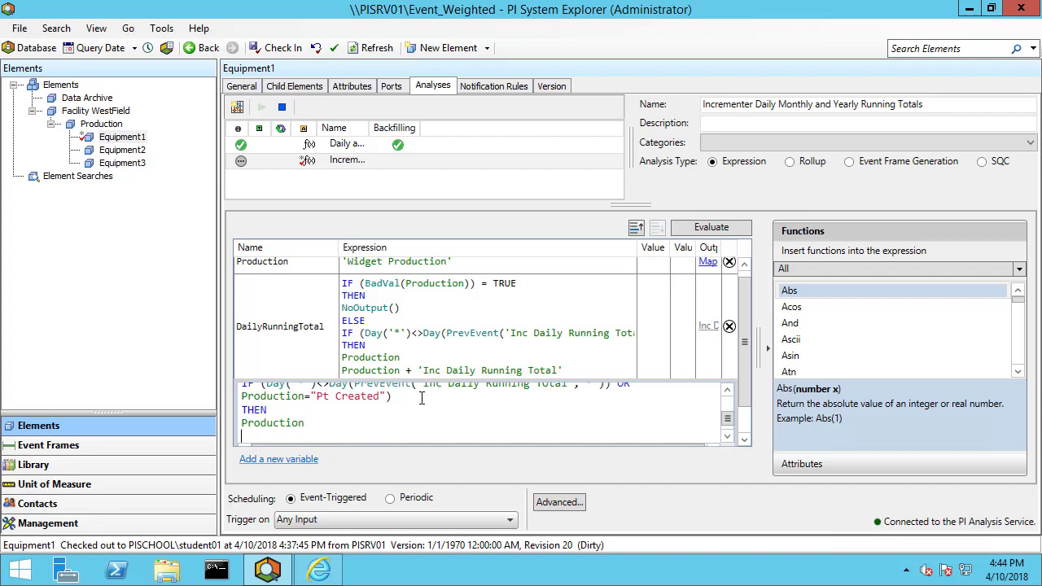
type("ELSE")
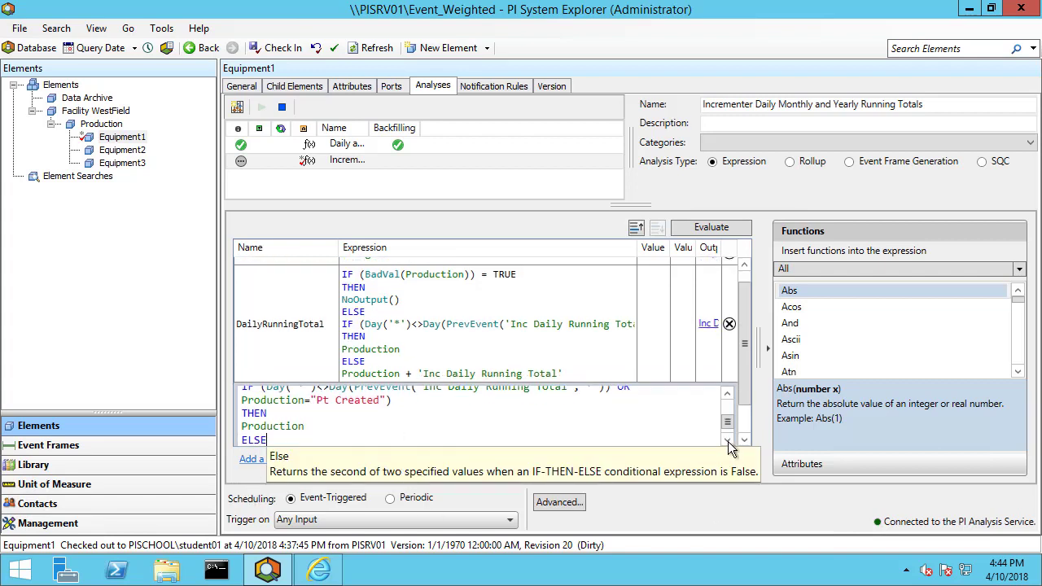
key("Return")
type("Prod")
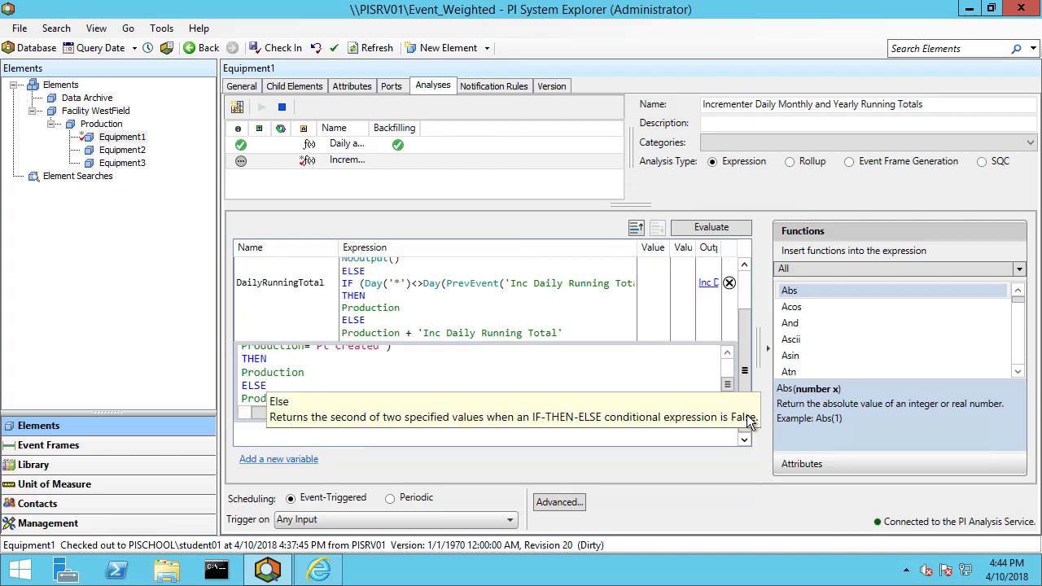
left_click(536, 440)
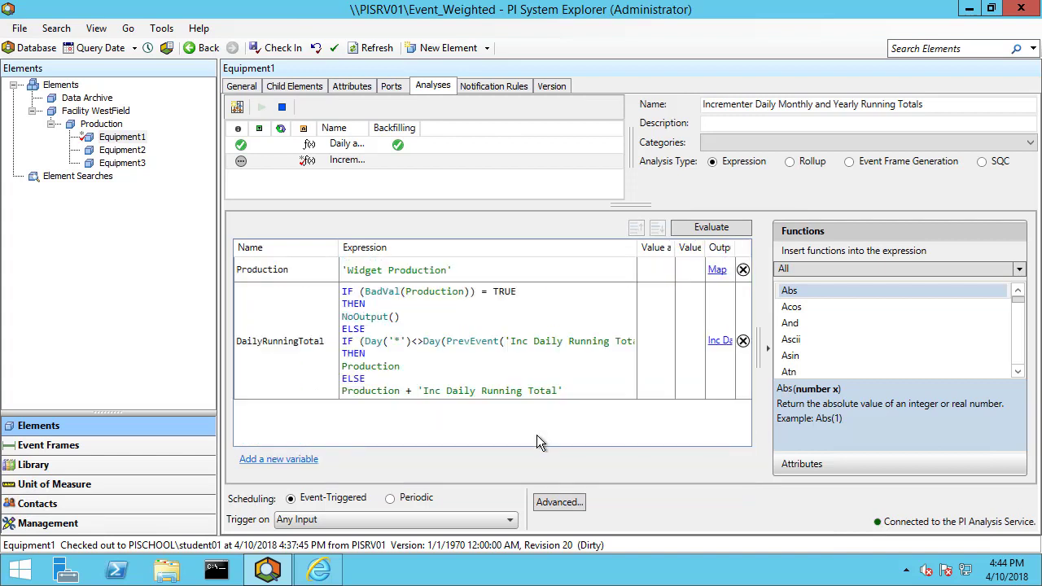
Step: Evaluate the analysis and check in Equipment1's changes
left_click(702, 225)
left_click_drag(623, 247, 629, 247)
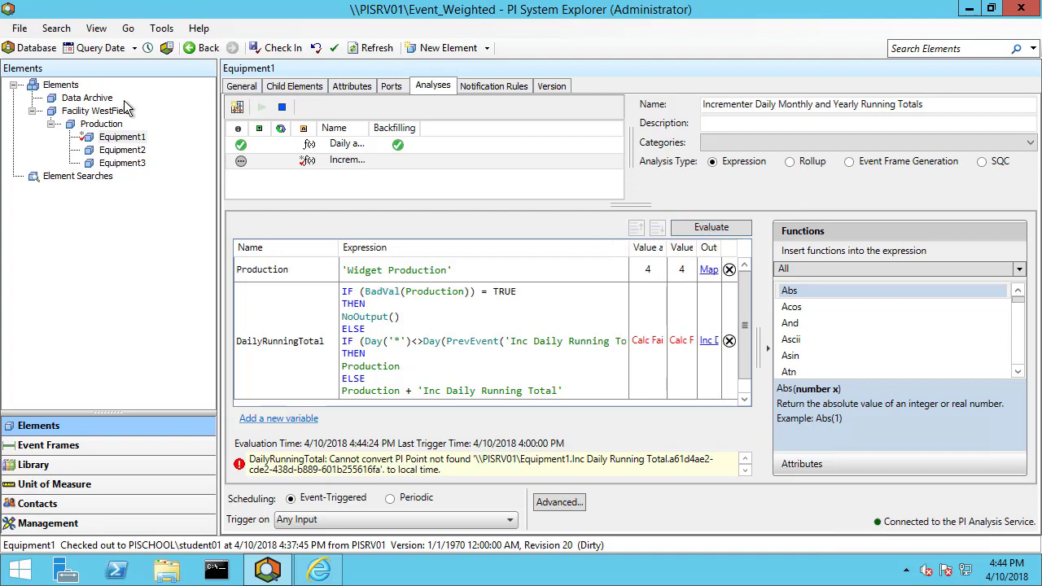
left_click(274, 47)
left_click(669, 409)
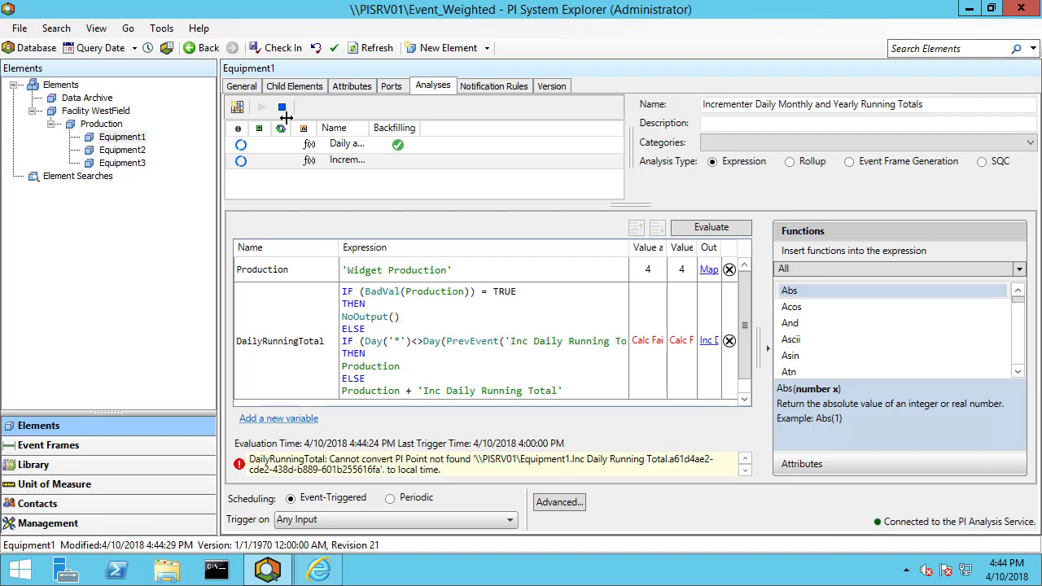
Step: Inspect the Inc Daily Running Total attribute in Equipment1's attributes list
left_click(343, 89)
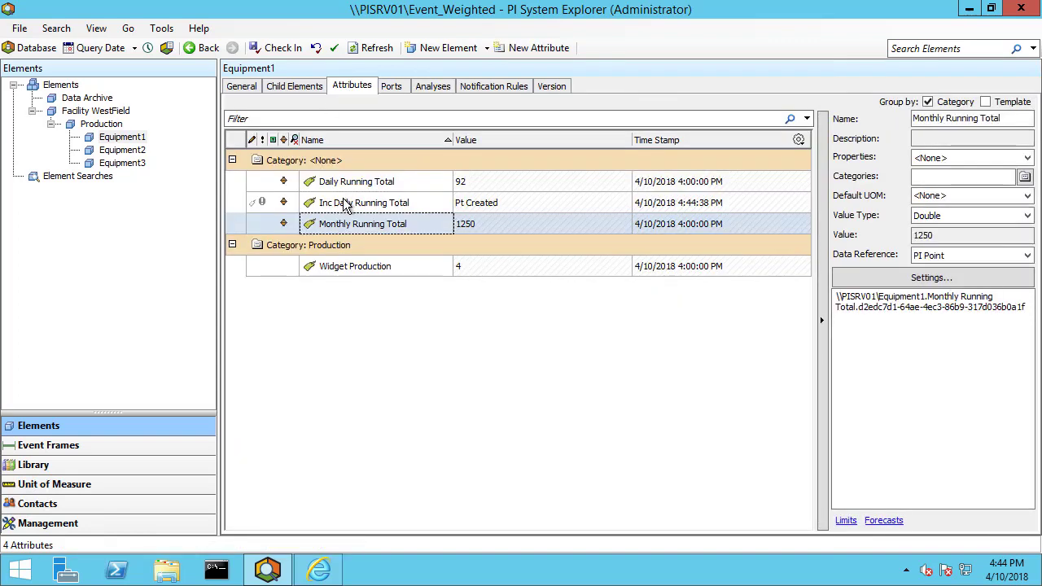
right_click(356, 201)
left_click(277, 355)
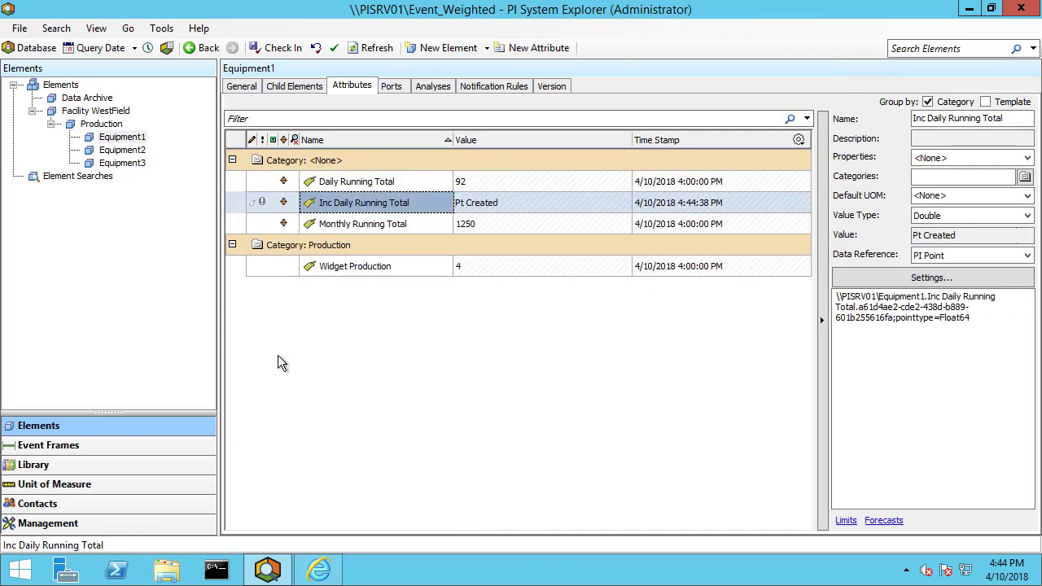
left_click(438, 89)
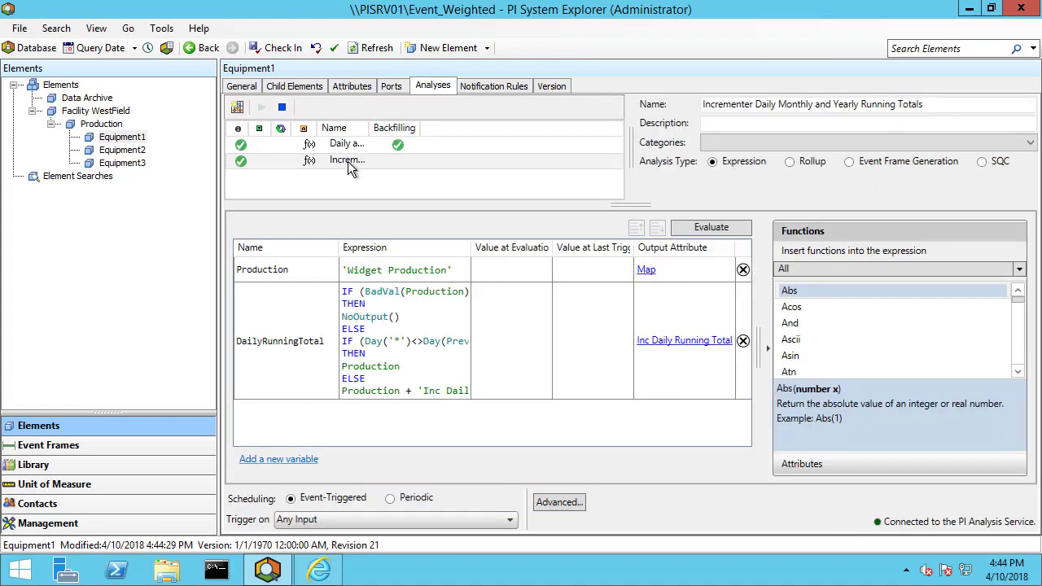
Step: Backfill the Incrementer analysis, permanently deleting existing data and recalculating
right_click(347, 161)
left_click(431, 229)
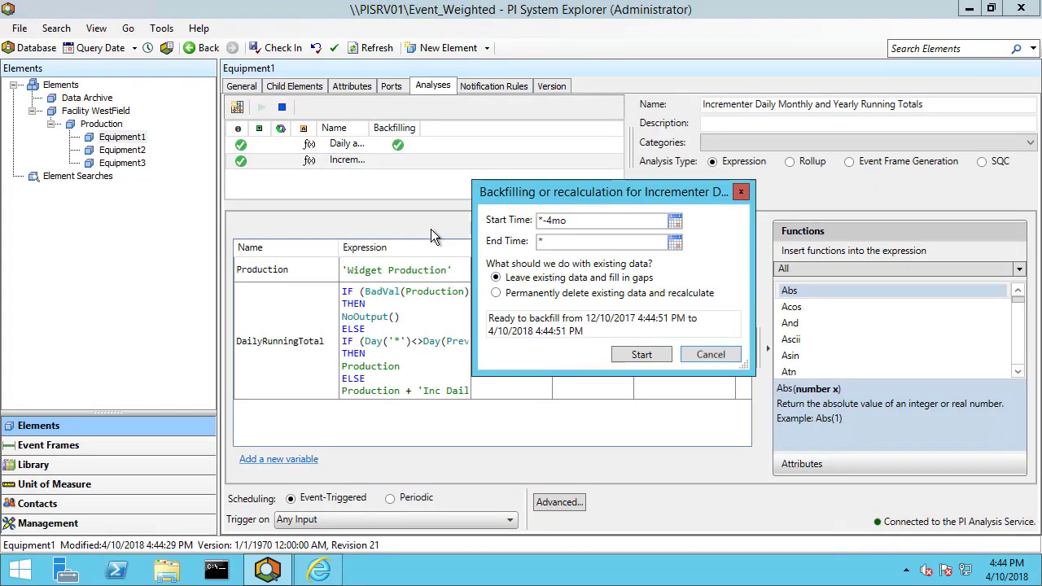
left_click(508, 294)
left_click(632, 354)
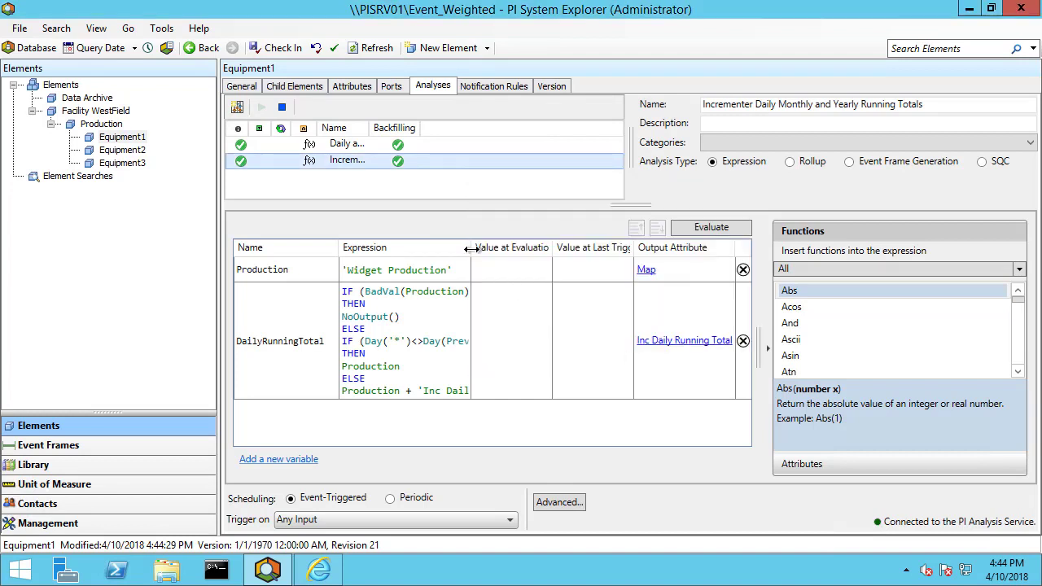
left_click_drag(475, 248, 621, 247)
left_click(372, 86)
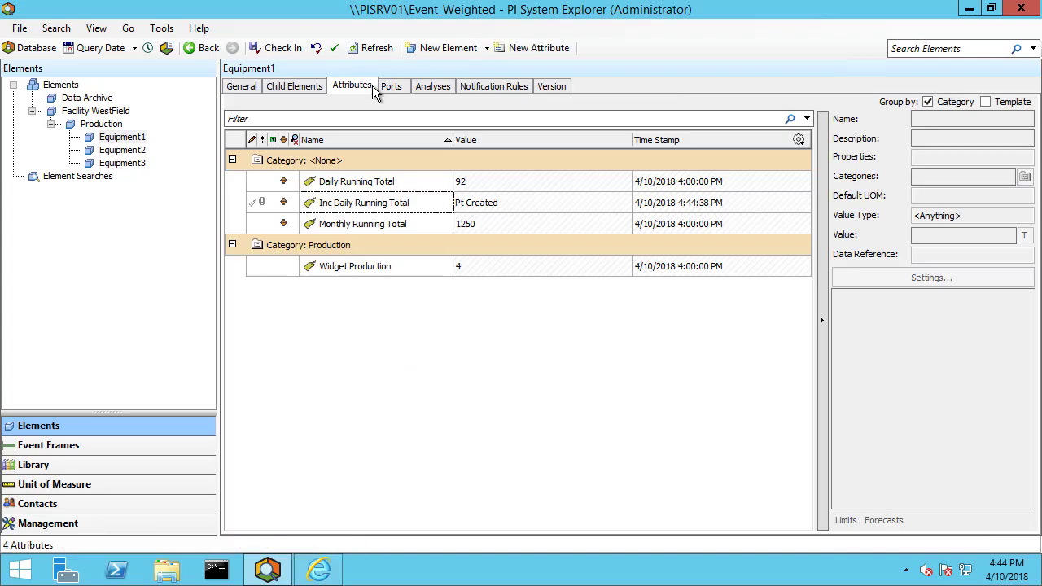
Step: Refresh values and trend Inc Daily Running Total, showing its daily-resetting sawtooth
left_click(383, 46)
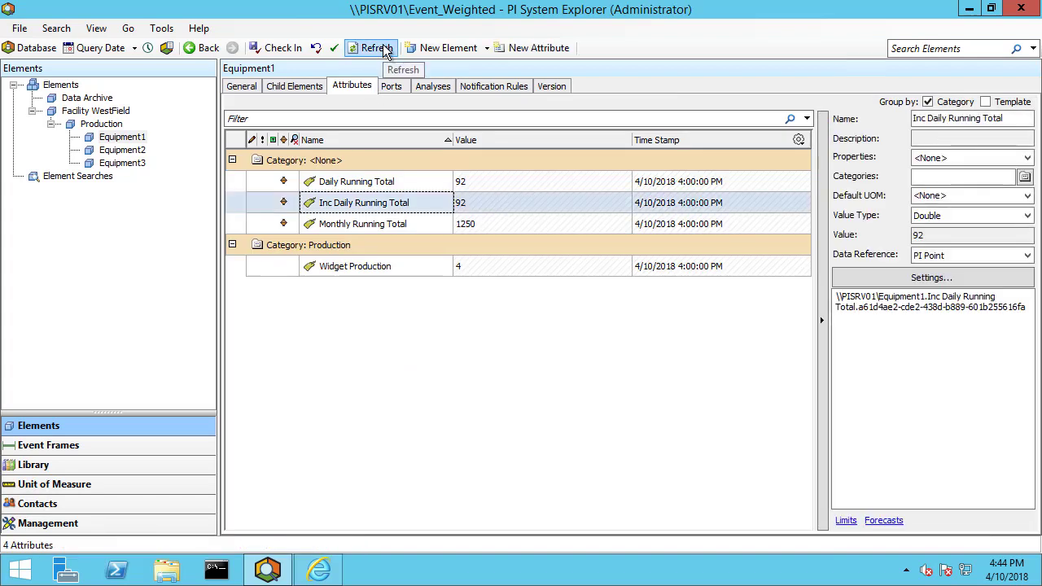
right_click(351, 204)
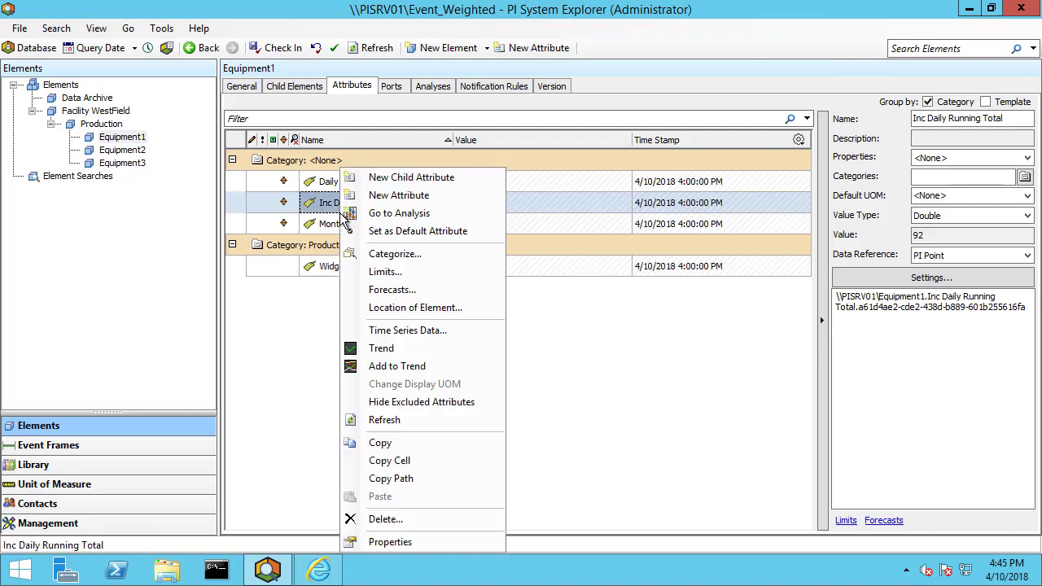
right_click(329, 203)
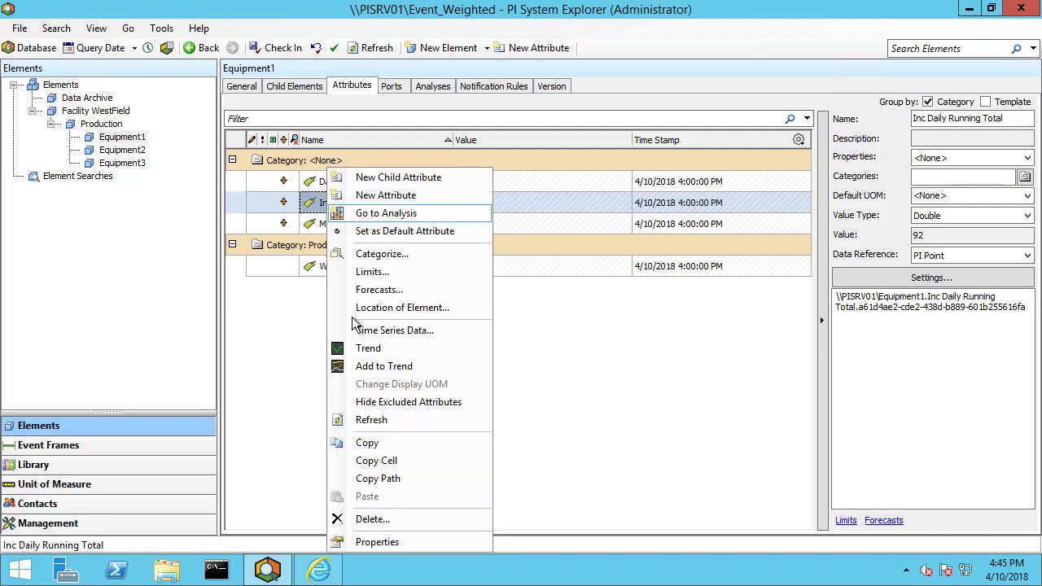
left_click(391, 347)
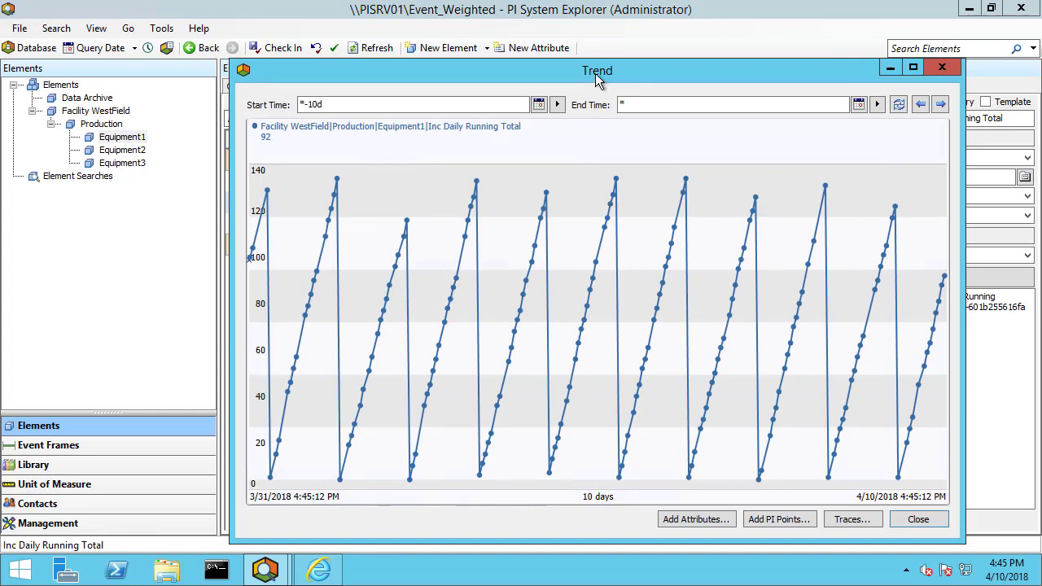
left_click_drag(595, 73, 582, 69)
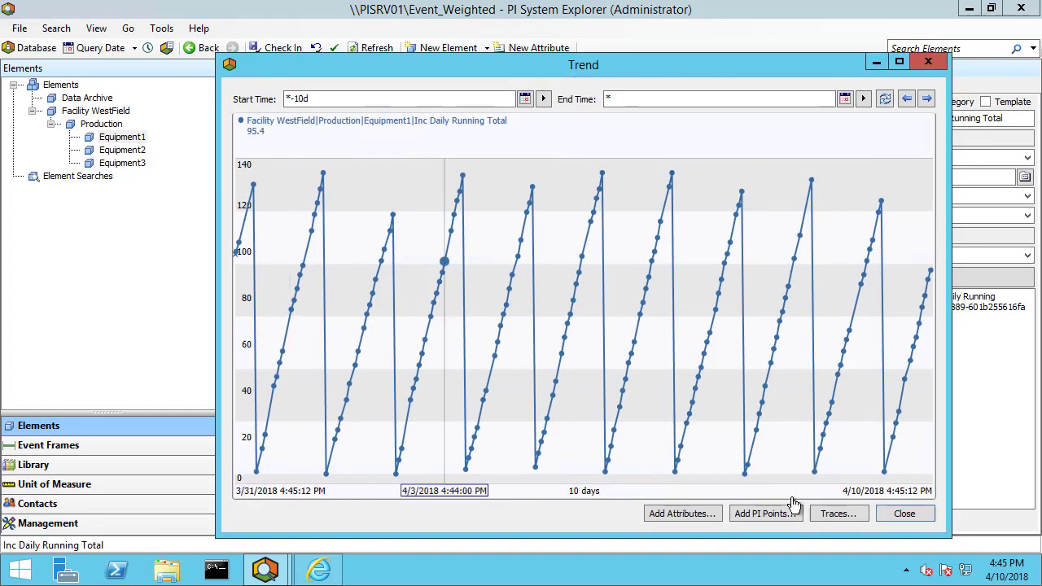
left_click(892, 514)
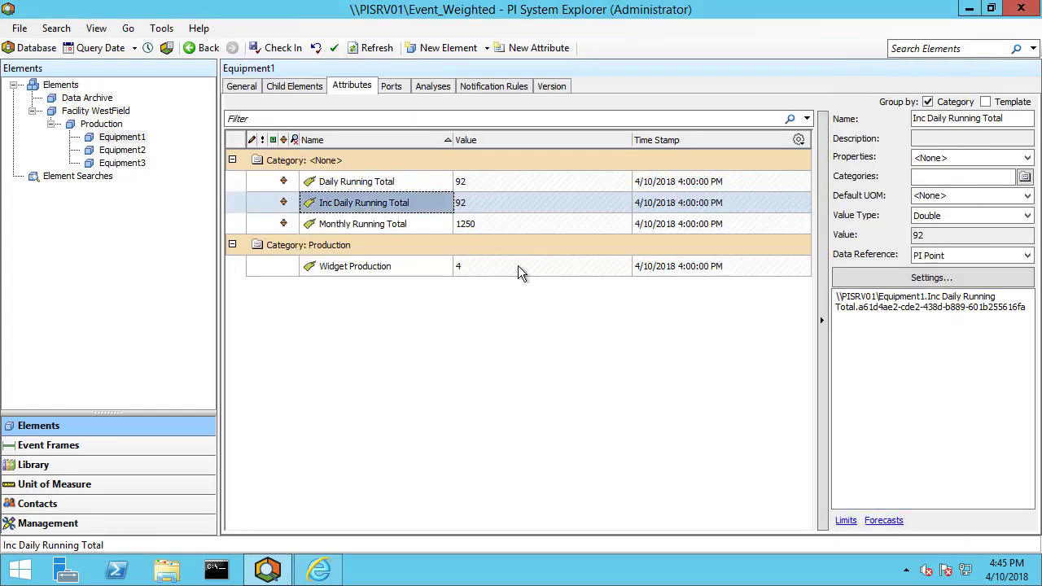
left_click(436, 96)
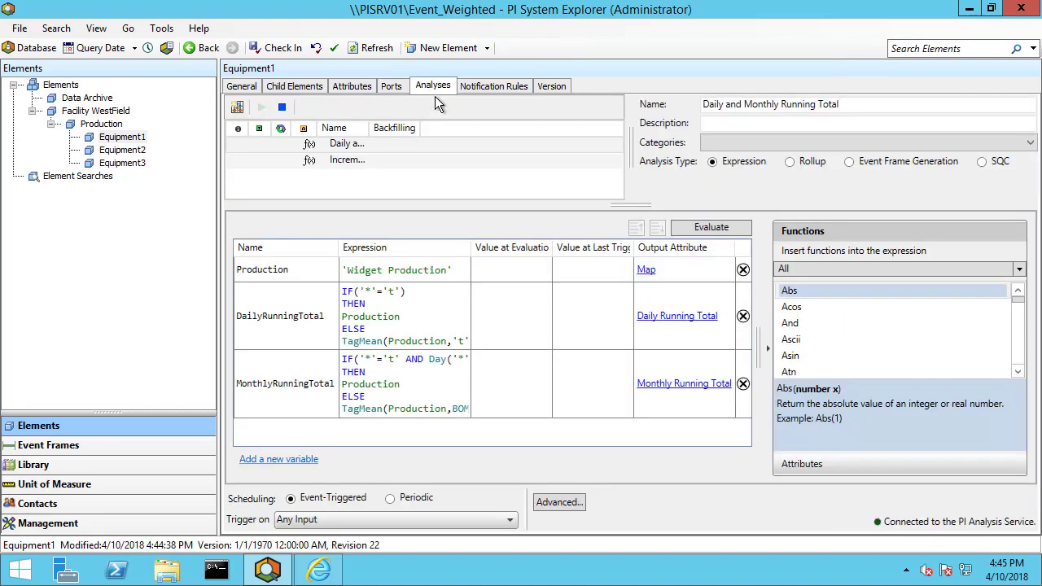
left_click(376, 160)
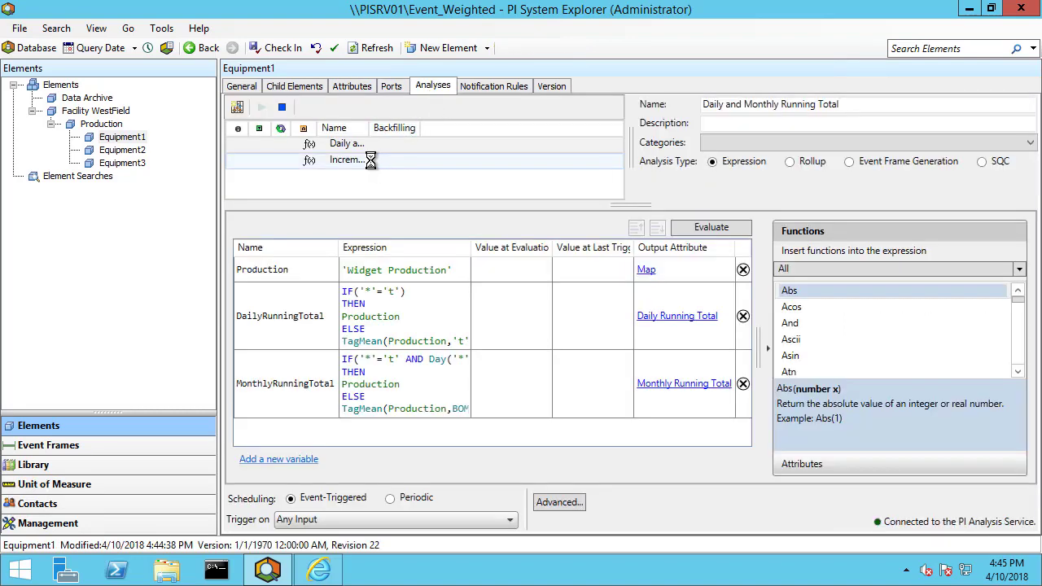